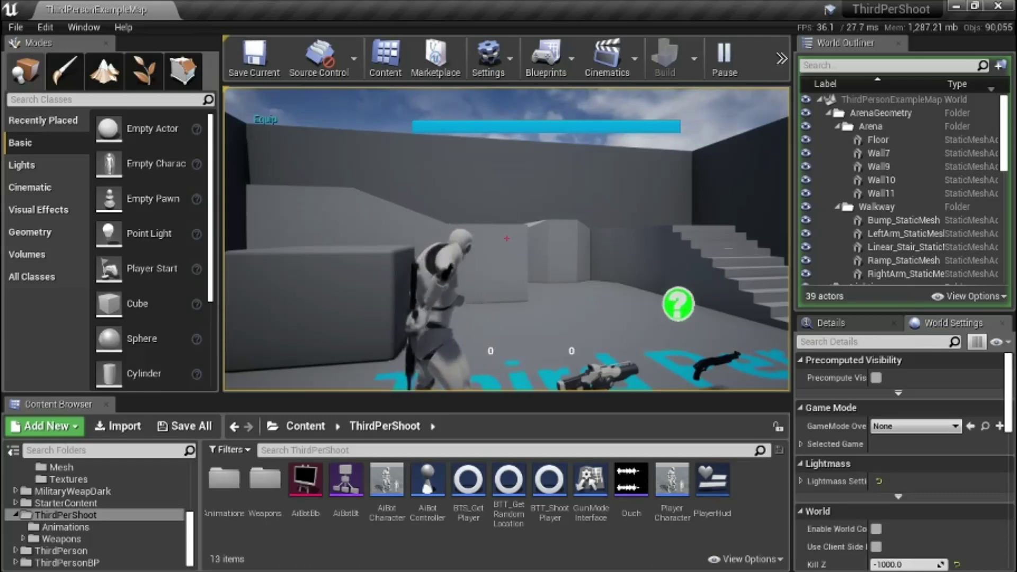
Step: Fire the character's rifle in the running game to test the weapon
left_click(507, 239)
left_click(507, 238)
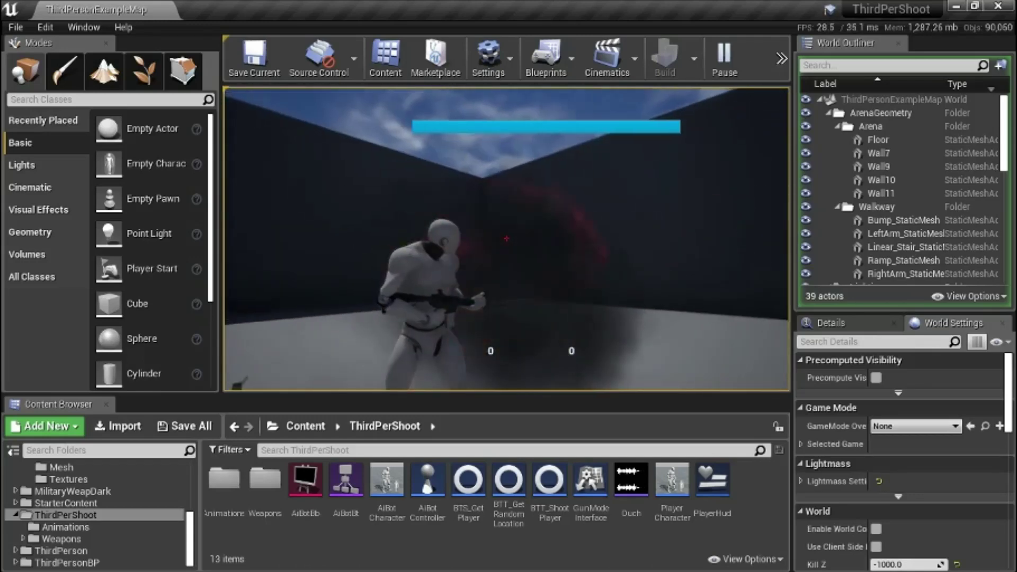
left_click(507, 238)
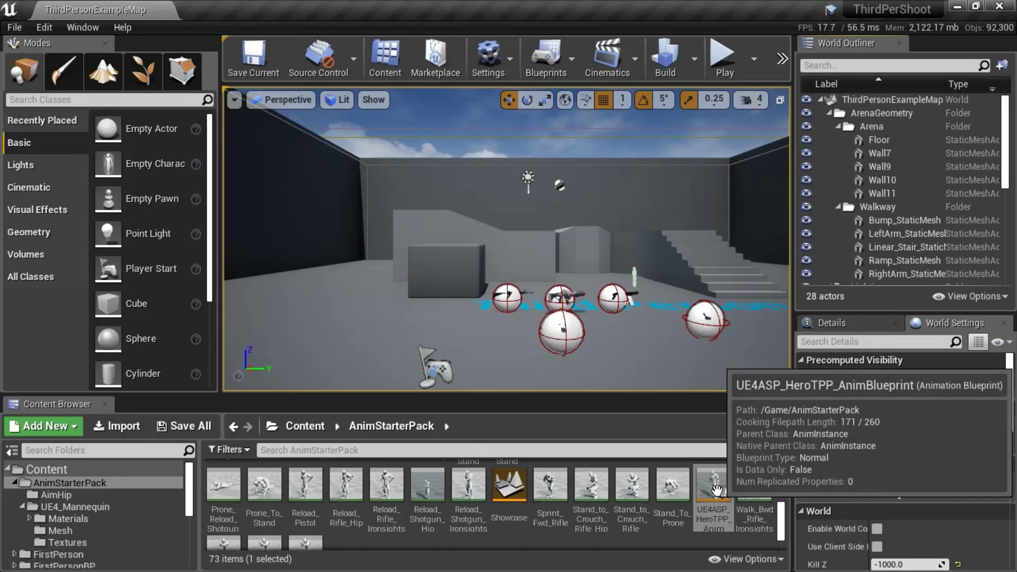
Step: Open UE4ASP_HeroTPP_AnimBlueprint, go to its skeleton, and inspect the Holster socket from behind the mannequin
double_click(716, 491)
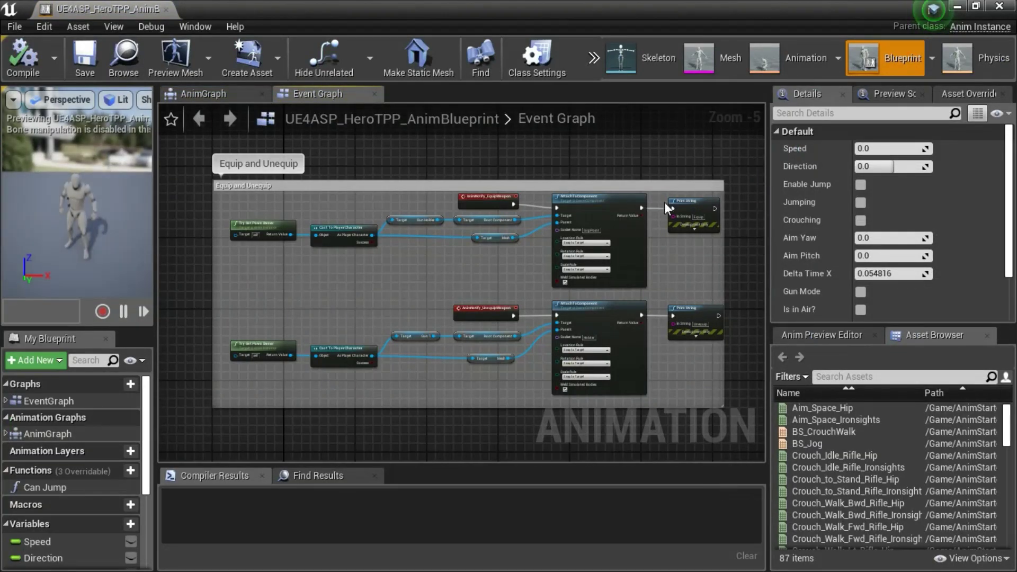
left_click(657, 64)
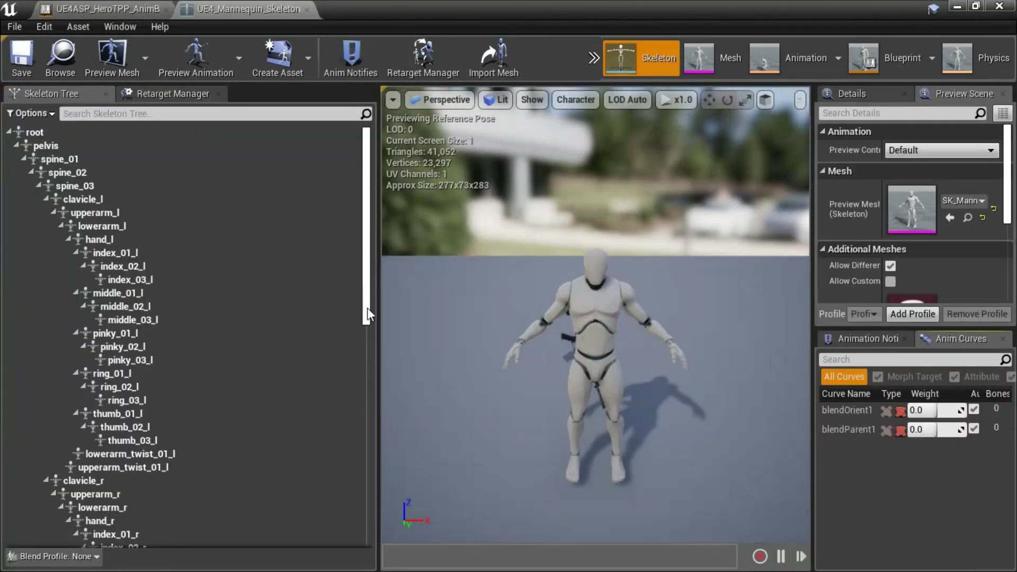
left_click_drag(367, 307, 383, 542)
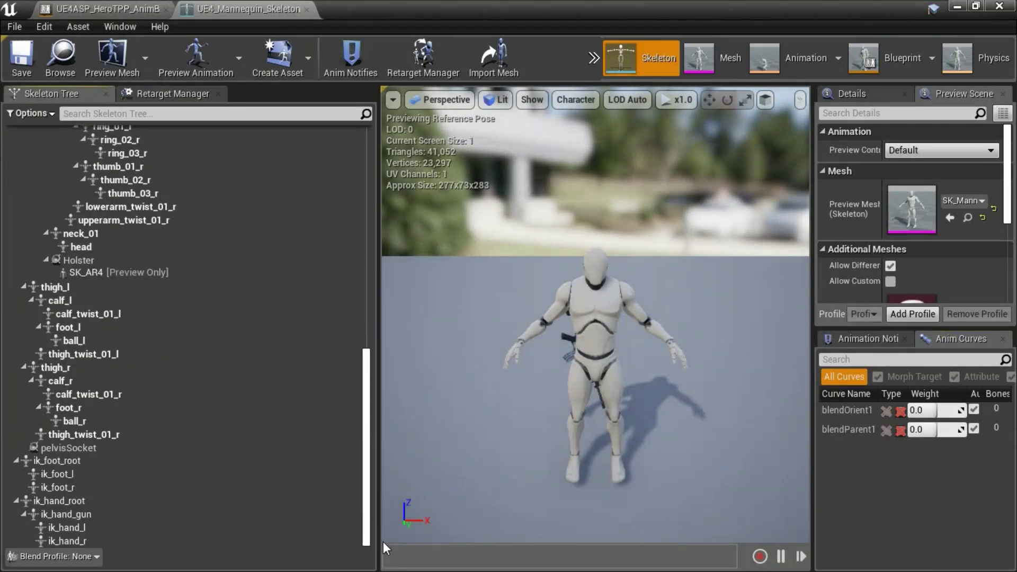
left_click(128, 259)
key("w")
right_click_drag(671, 342, 763, 316)
key("s")
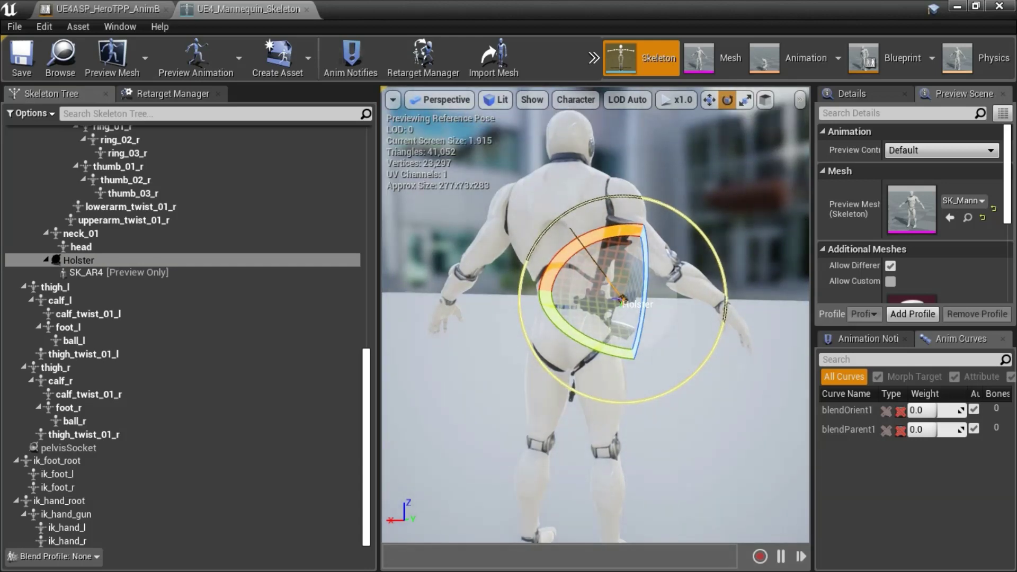
Step: From the animation blueprint, search the assets for "equip", open Equip_Rifle_Standing_MontageEquip, and inspect its EquipWeapon notify
left_click(136, 10)
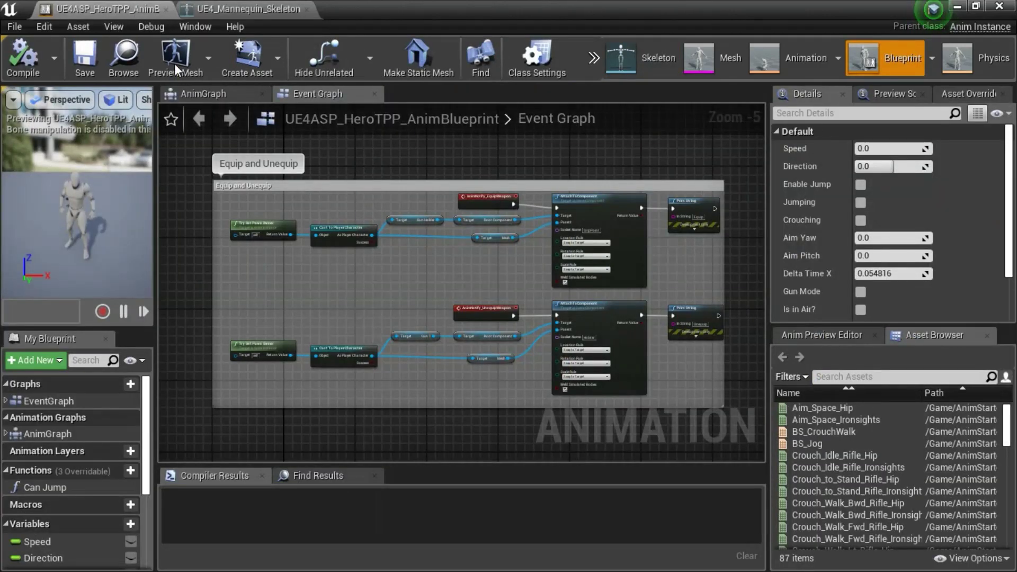
left_click(840, 377)
type("eq")
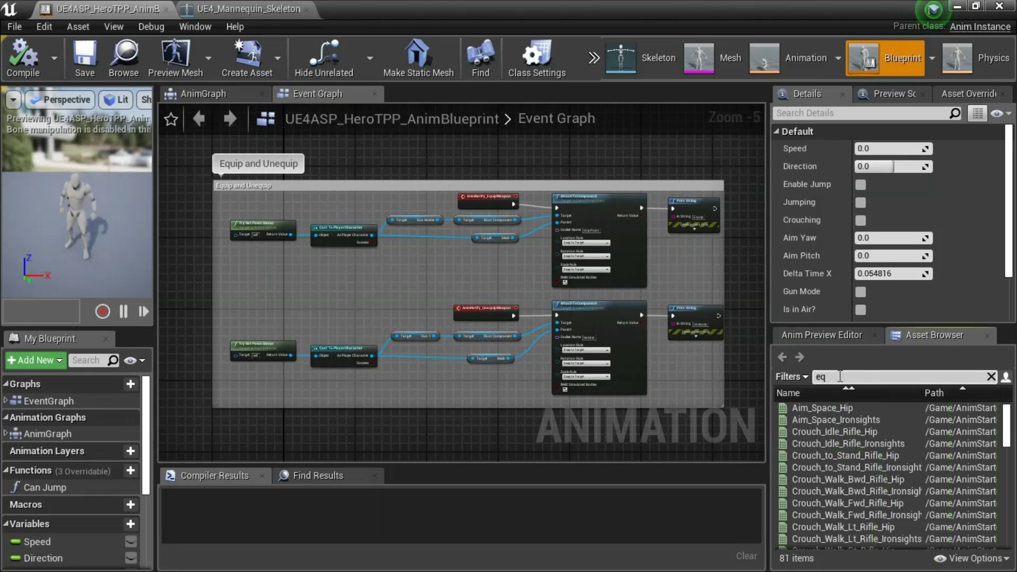
type("uip")
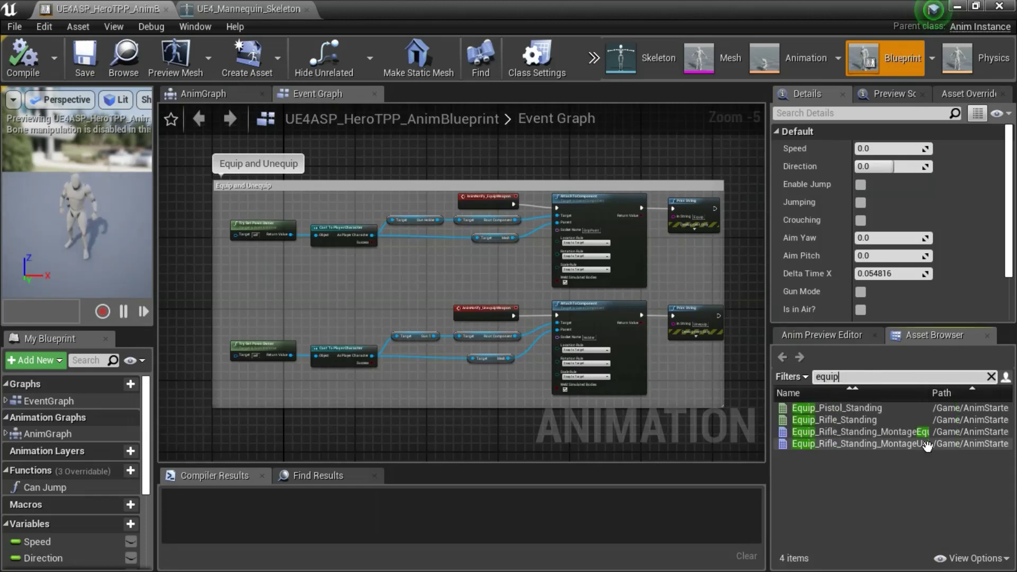
mouse_move(901, 434)
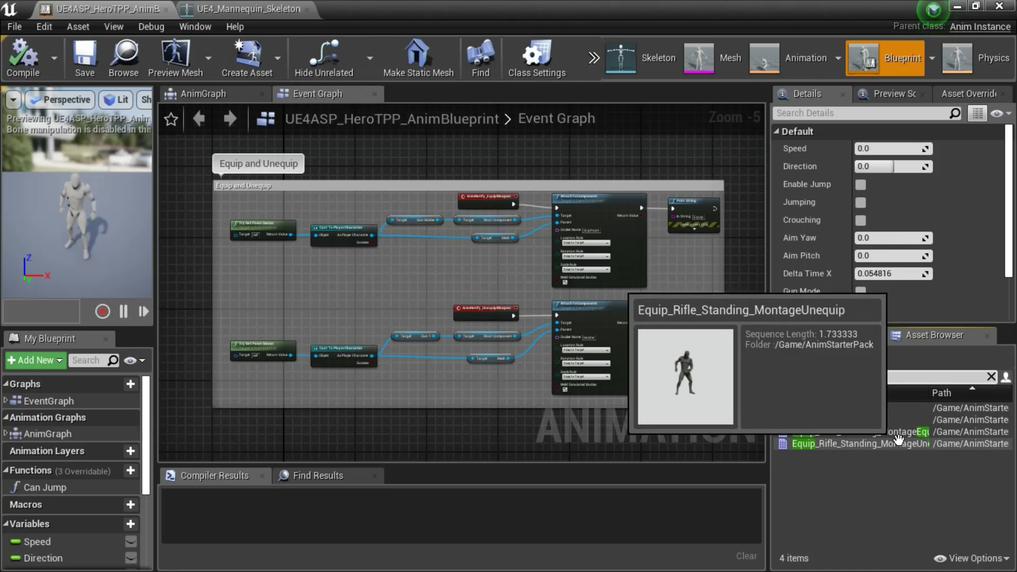
double_click(899, 433)
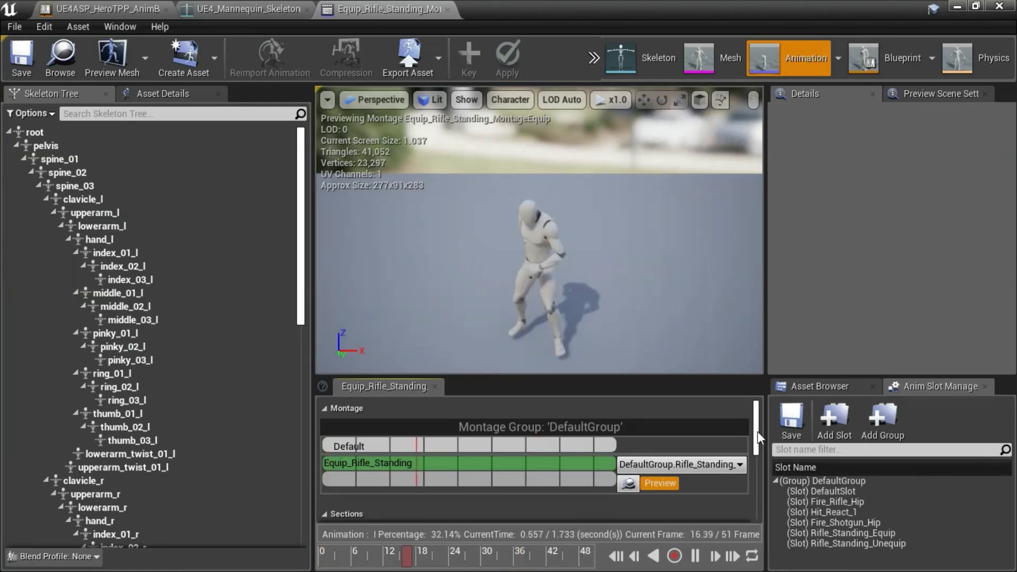
left_click_drag(757, 431, 753, 492)
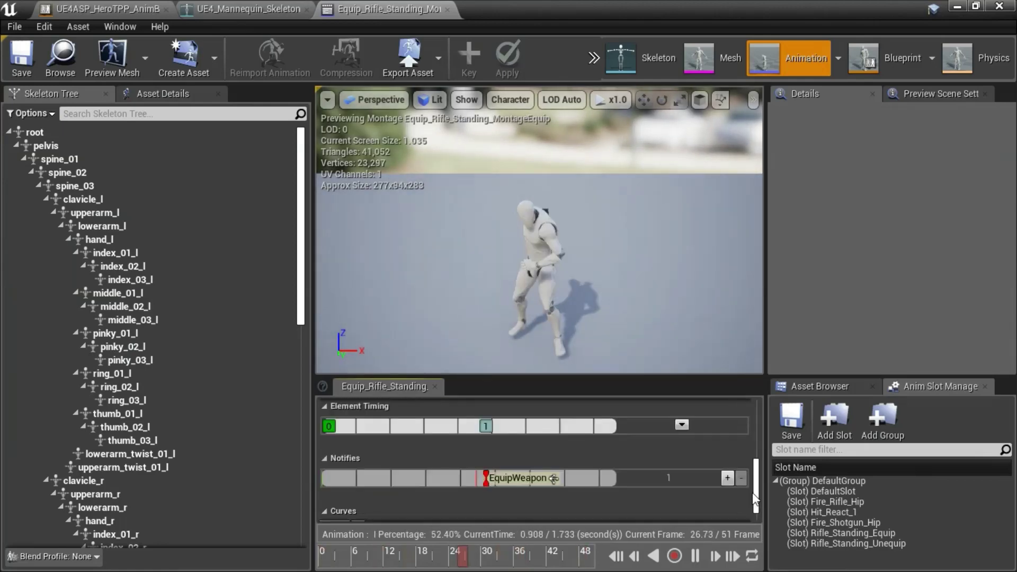
left_click(485, 471)
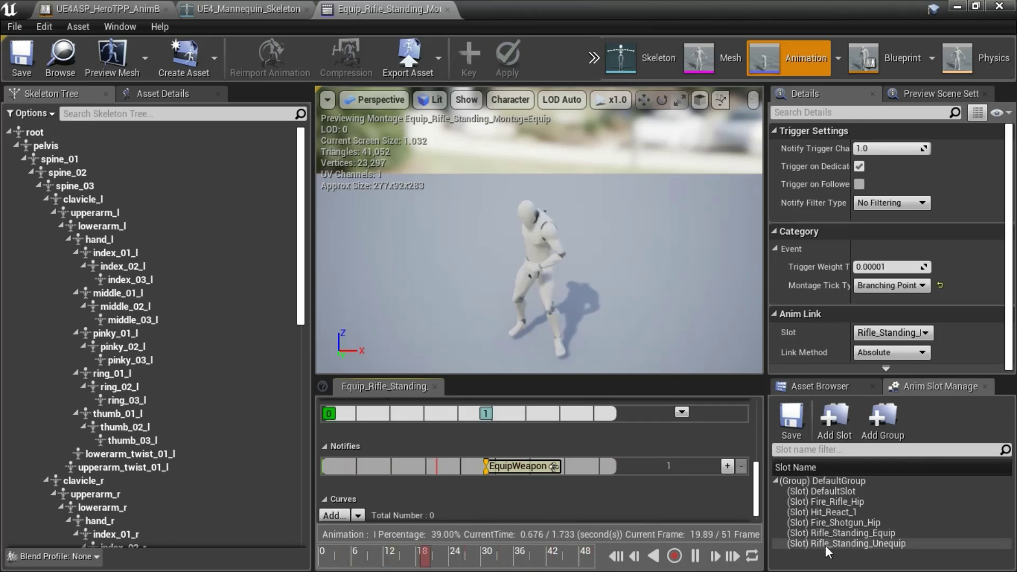
Step: Examine the socket names on the AttachToComponent nodes for EquipWeapon and UnequipWeapon in the animation blueprint's Event Graph
left_click(106, 9)
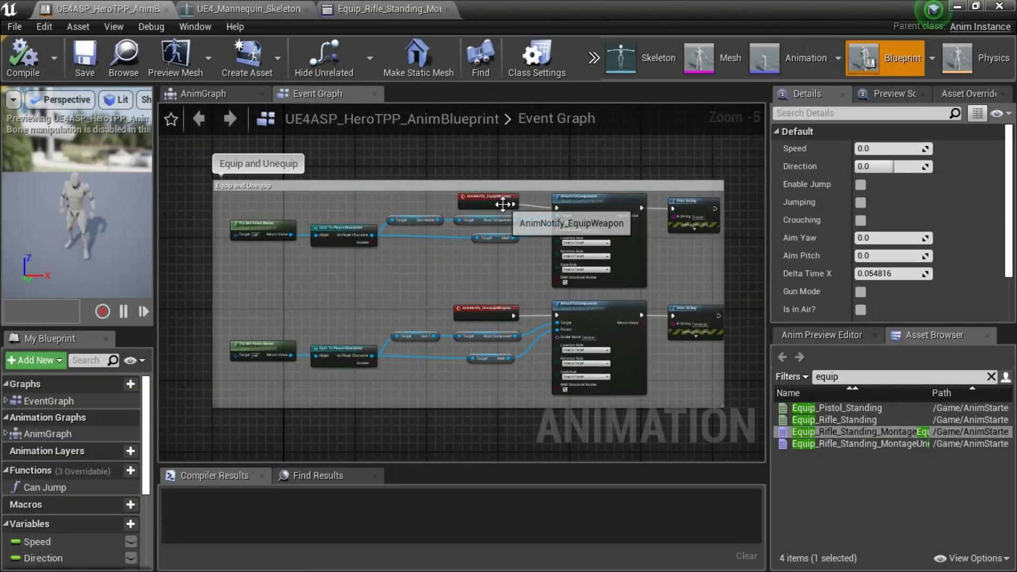
scroll(503, 204, "up", 3)
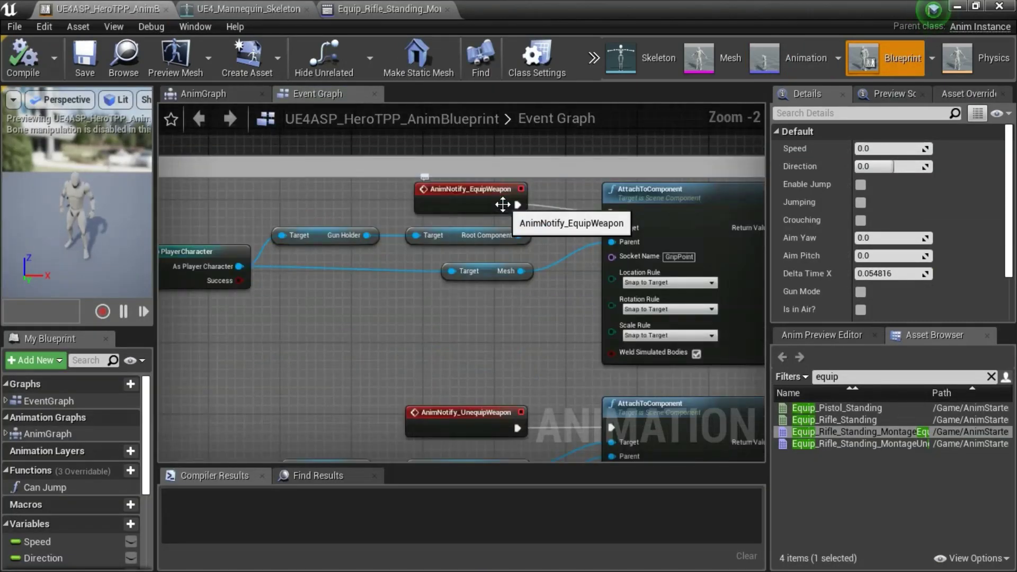
left_click(683, 257)
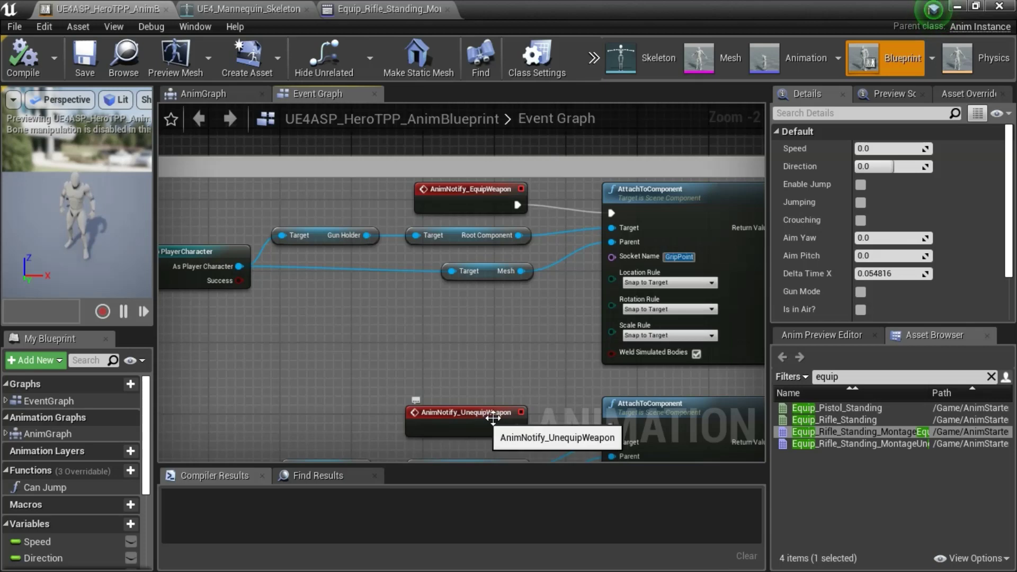
right_click_drag(592, 414, 520, 318)
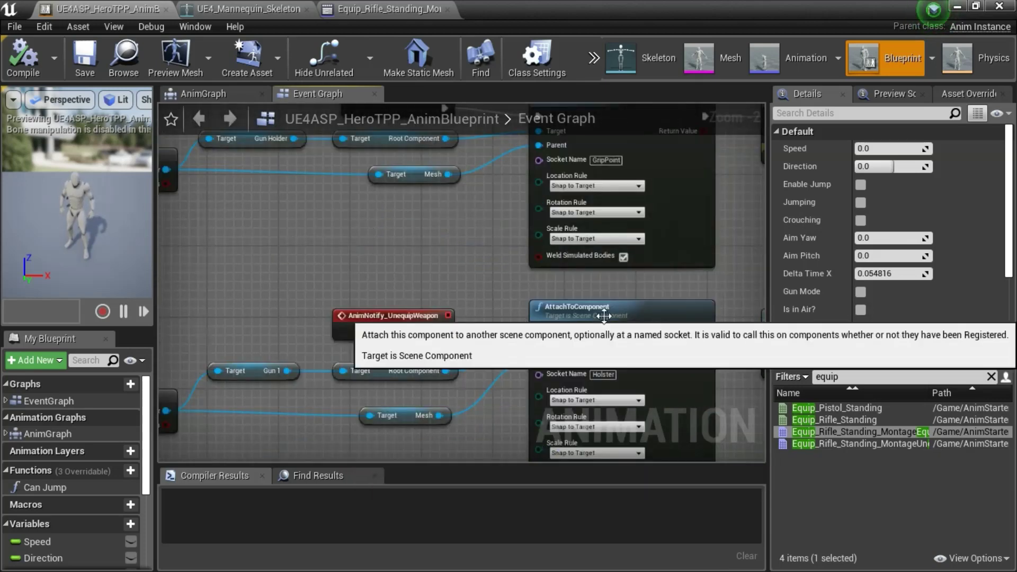
left_click(604, 374)
scroll(435, 271, "down", 3)
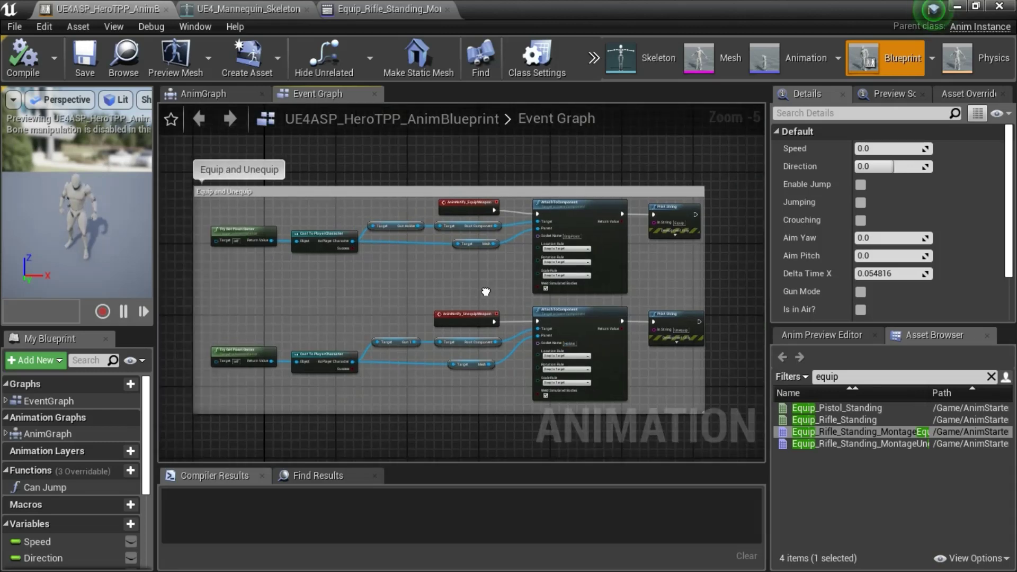
Step: Examine the Rifle_Standing_Equip and Rifle_Standing_Unequip slot nodes in the AnimGraph, then close the animation editor
left_click(228, 93)
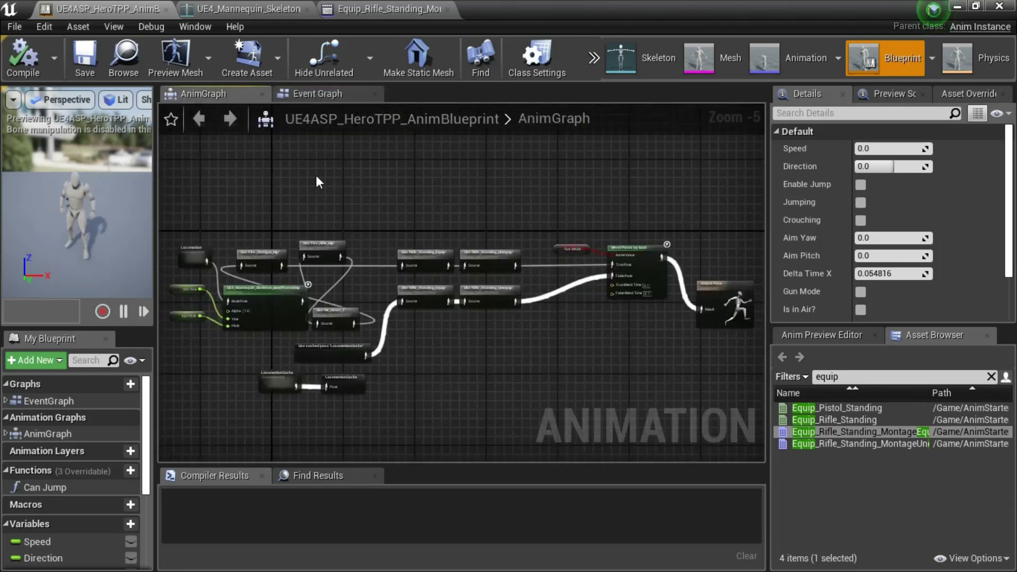
left_click_drag(380, 228, 542, 324)
scroll(481, 334, "up", 5)
right_click_drag(460, 317, 460, 411)
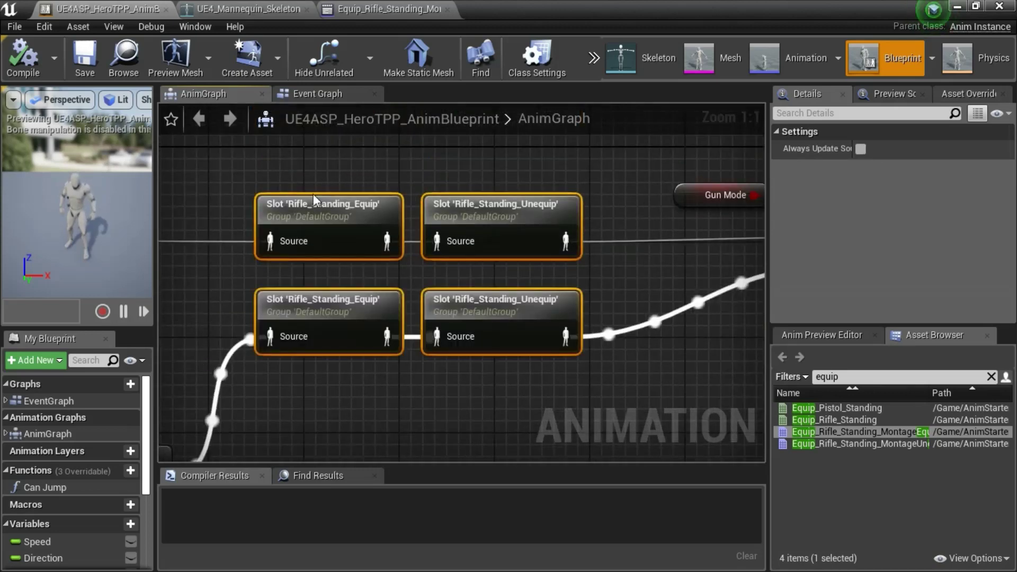
left_click(326, 211)
left_click(513, 216)
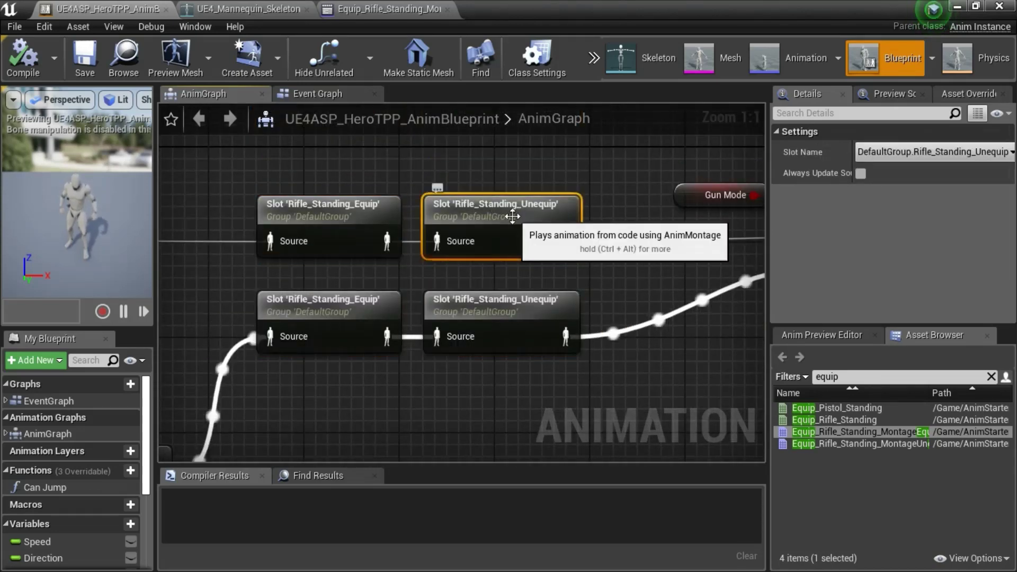
left_click(353, 304)
left_click(445, 303)
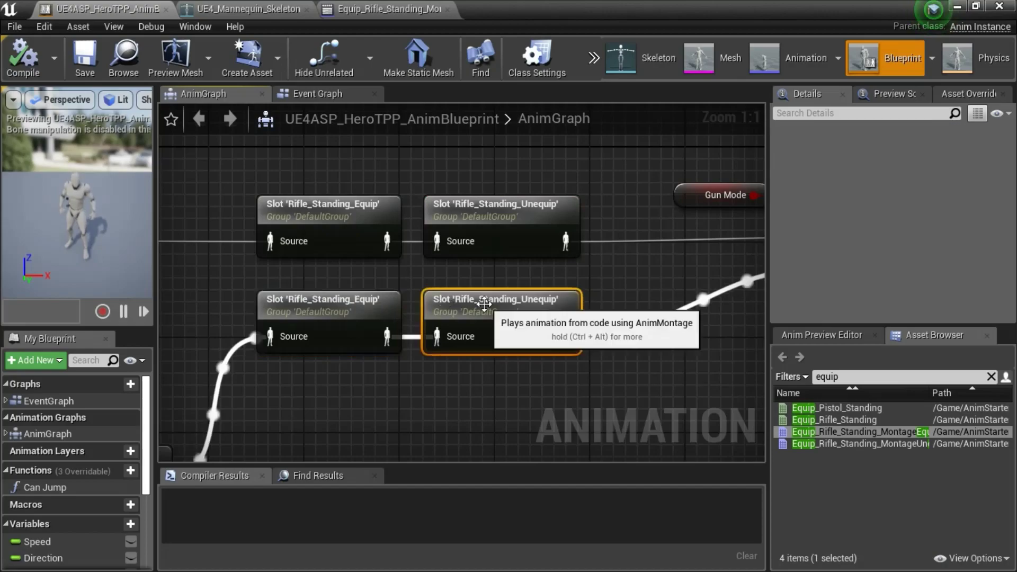
left_click(1009, 8)
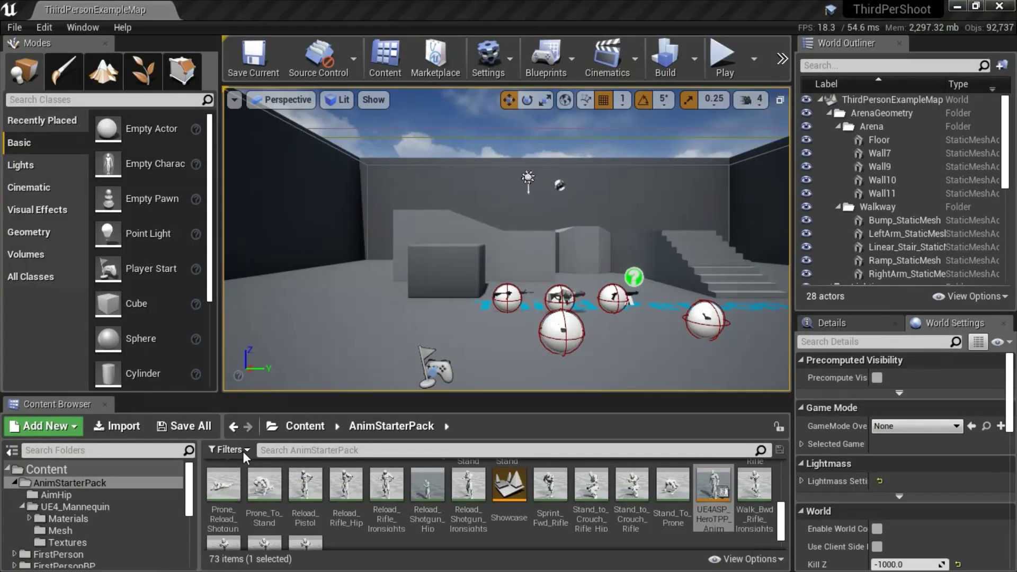
Step: Open the PlayerCharacter blueprint from the ThirdPerShoot folder, examine the Holster and Unholster key-event logic, and close it
scroll(187, 551, "down", 2)
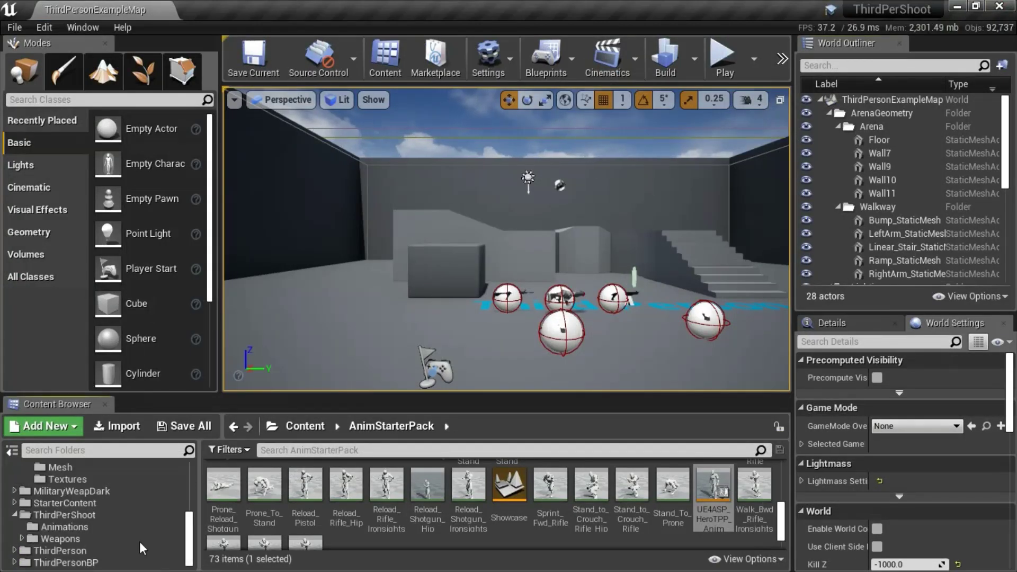
left_click(89, 516)
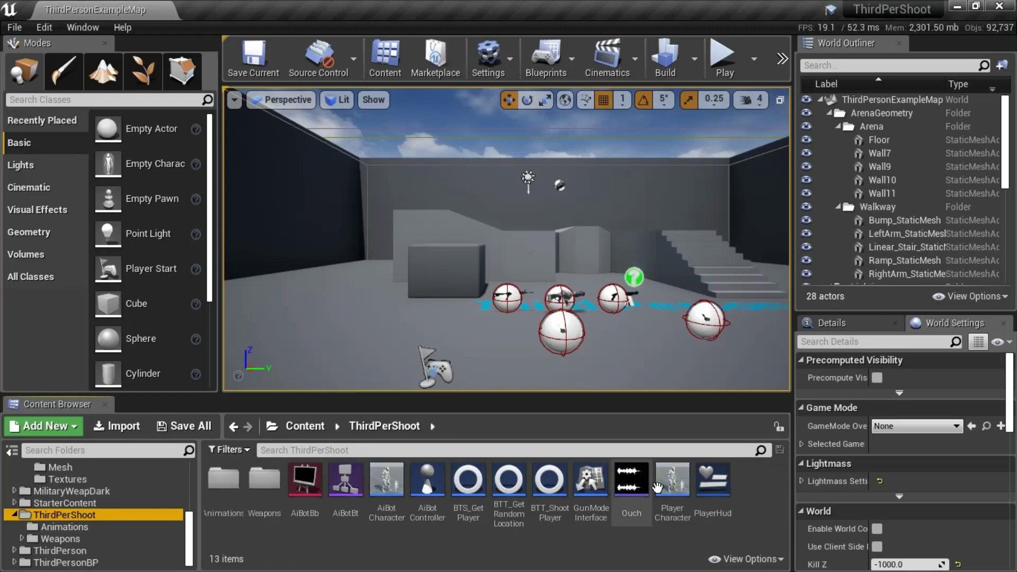
double_click(684, 484)
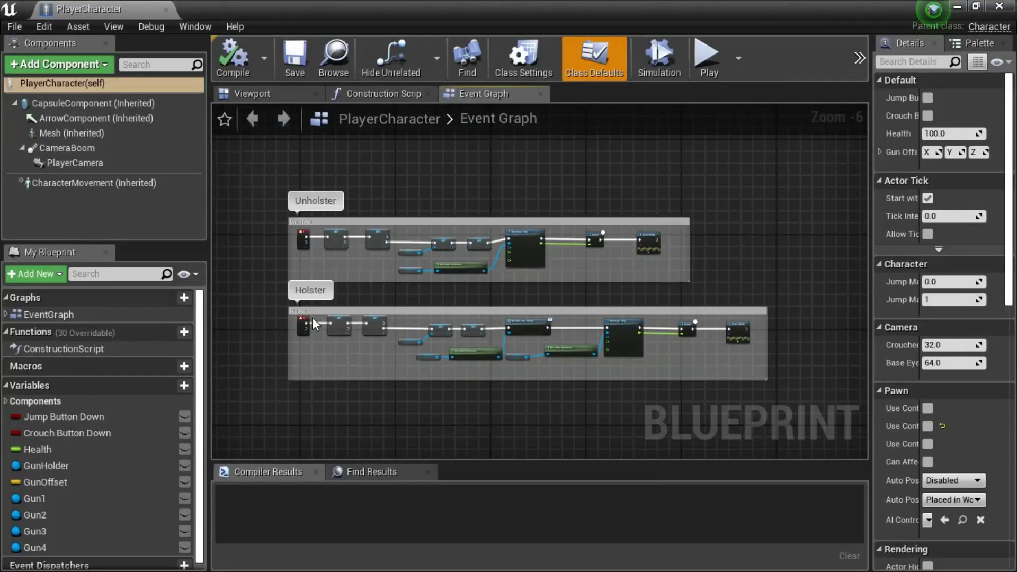
scroll(312, 317, "up", 4)
scroll(313, 317, "up", 2)
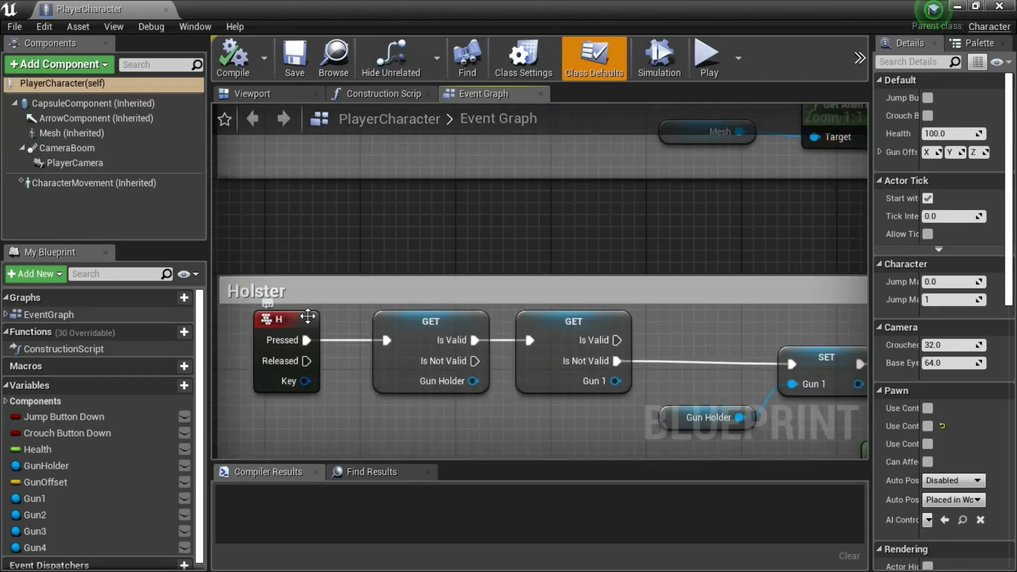
scroll(301, 318, "down", 7)
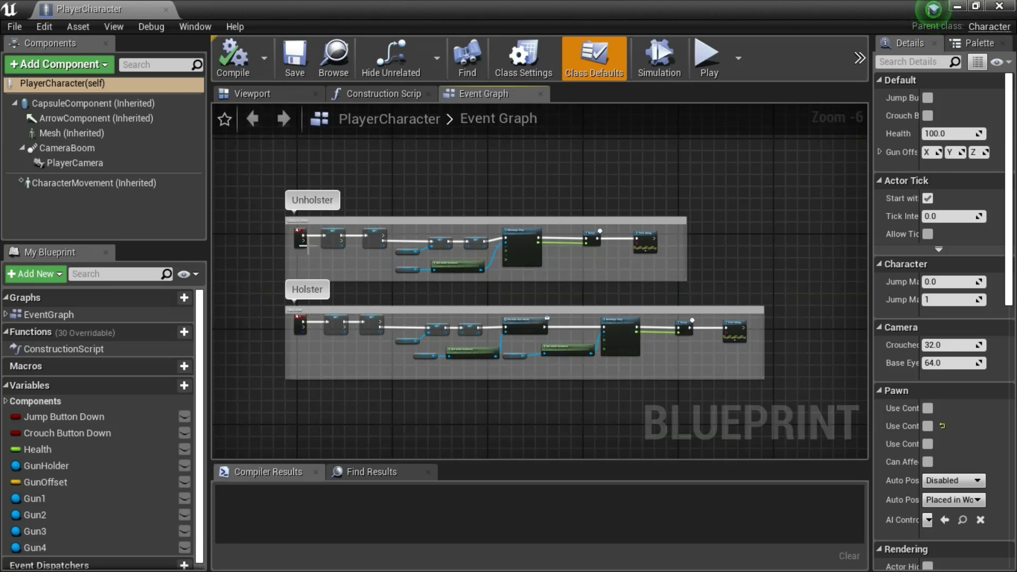
scroll(309, 236, "up", 7)
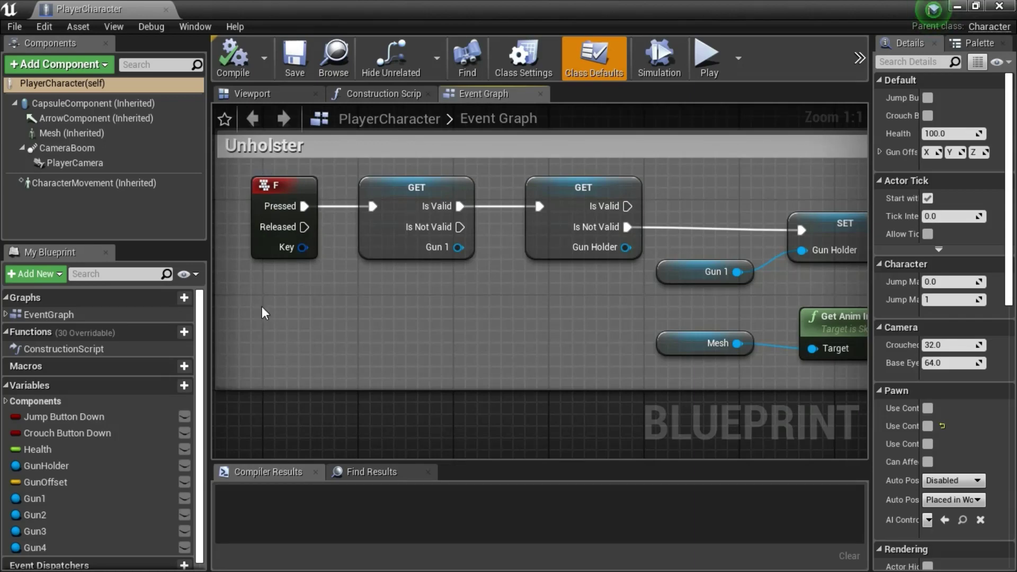
scroll(312, 275, "down", 3)
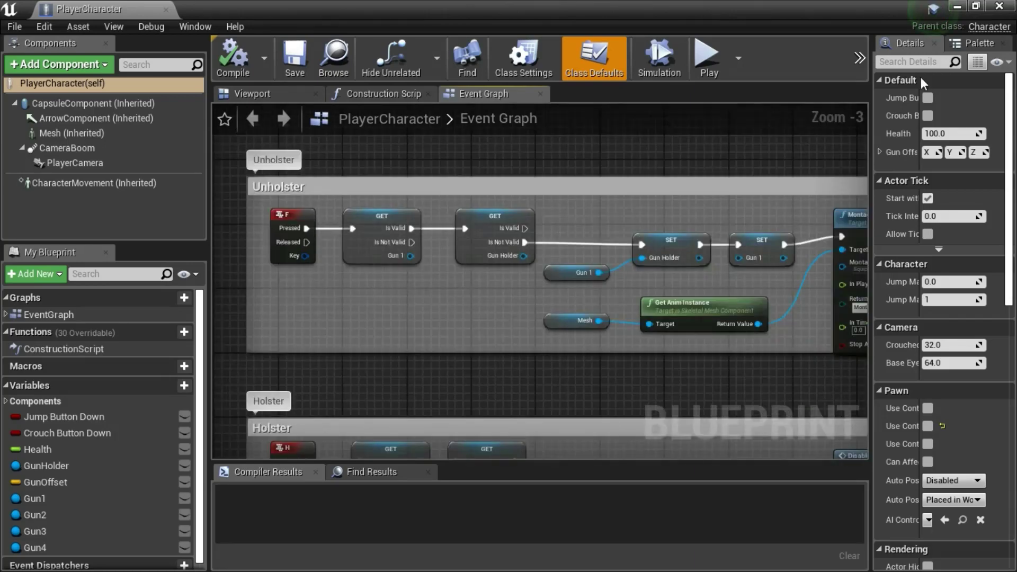
left_click(1000, 8)
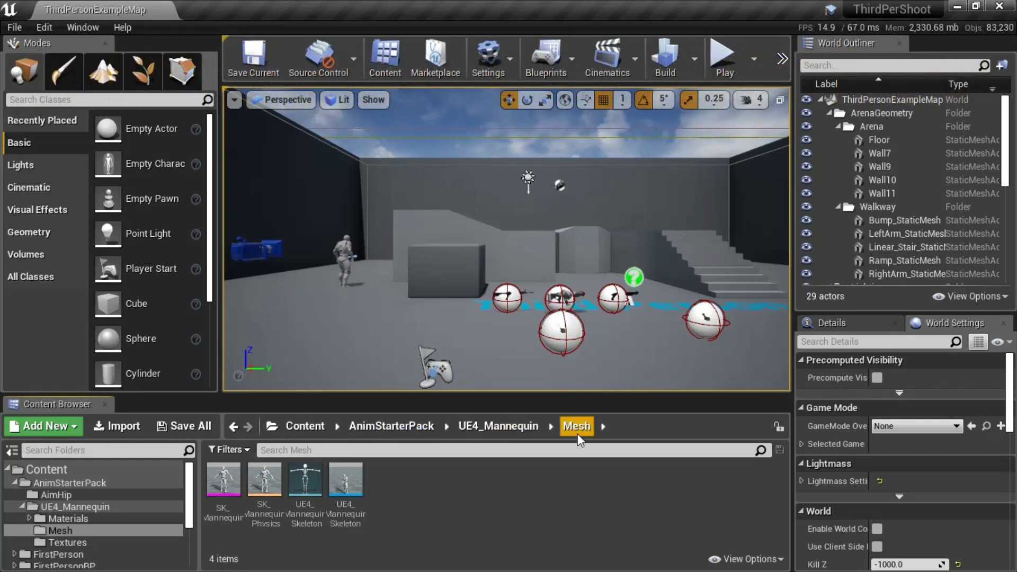
Step: Open the UE4_Mannequin_Skeleton asset and add a socket to the spine_03 bone
left_click(310, 488)
double_click(311, 488)
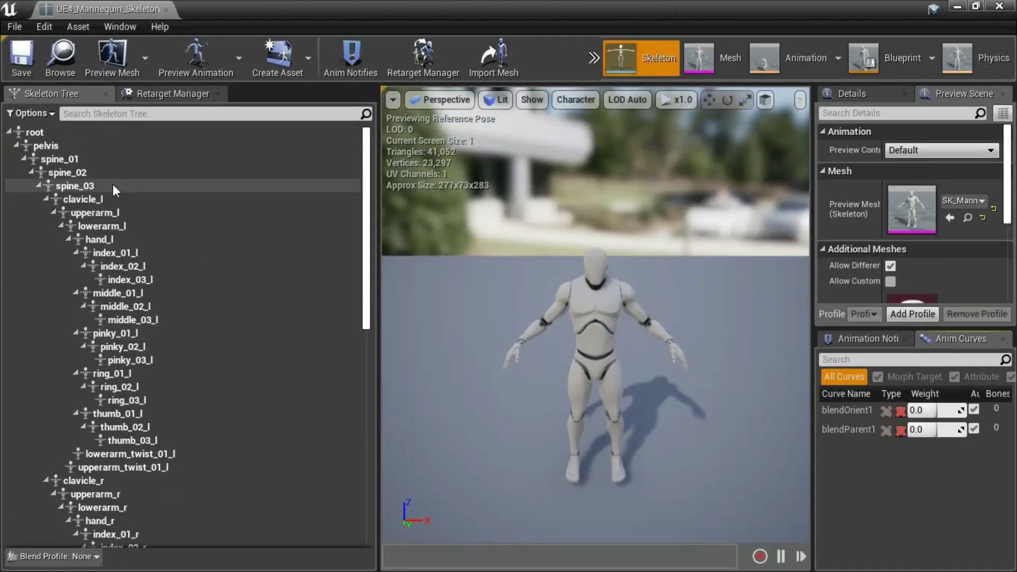
left_click(113, 185)
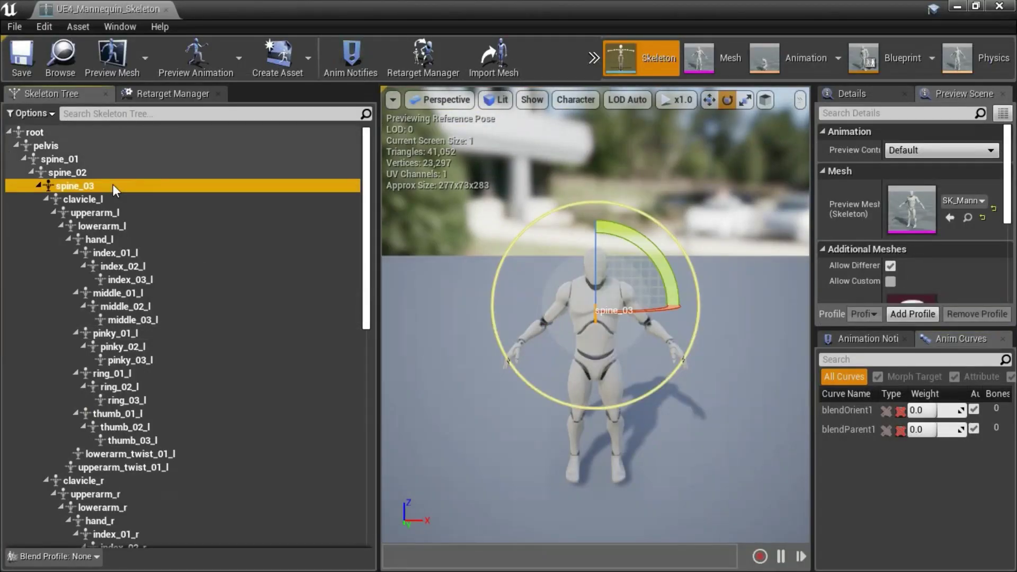
right_click(113, 184)
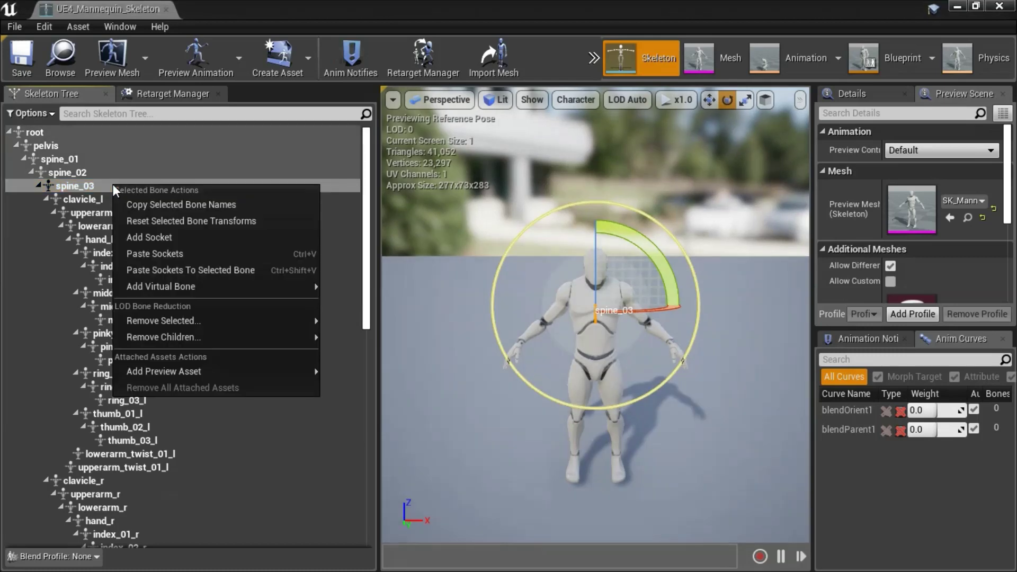
left_click(173, 236)
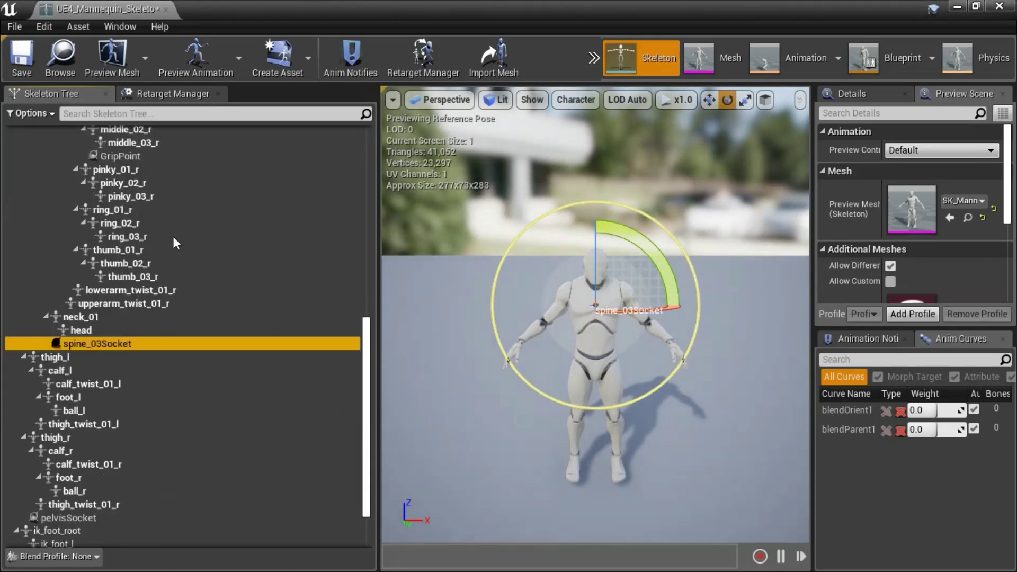
Step: Rename the new socket under spine_03 to Holster
left_click(131, 345)
type("Holster")
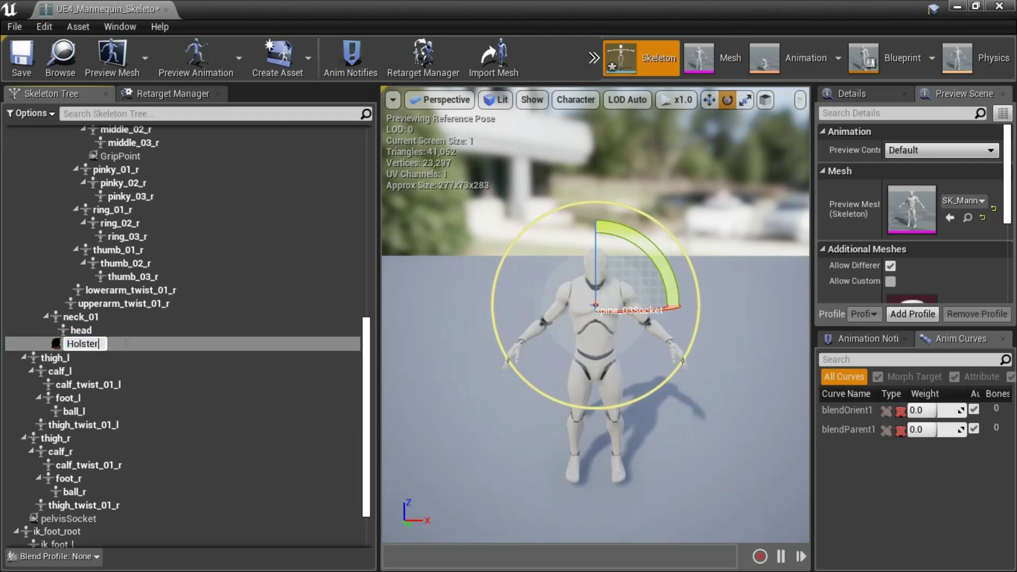
key("Return")
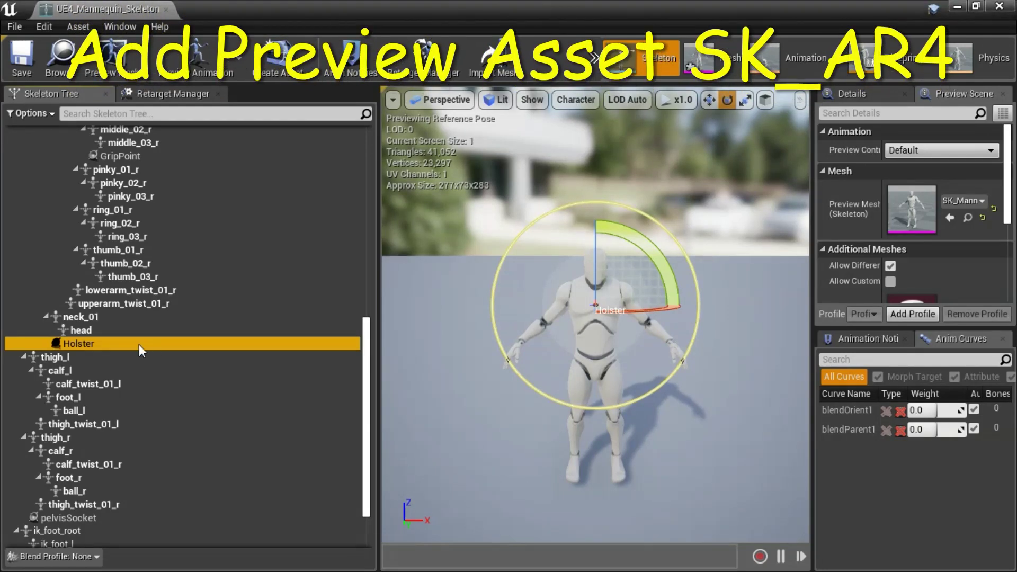
Step: Attach the SK_AR4 skeletal mesh to the Holster socket as a preview asset
right_click(139, 344)
mouse_move(202, 513)
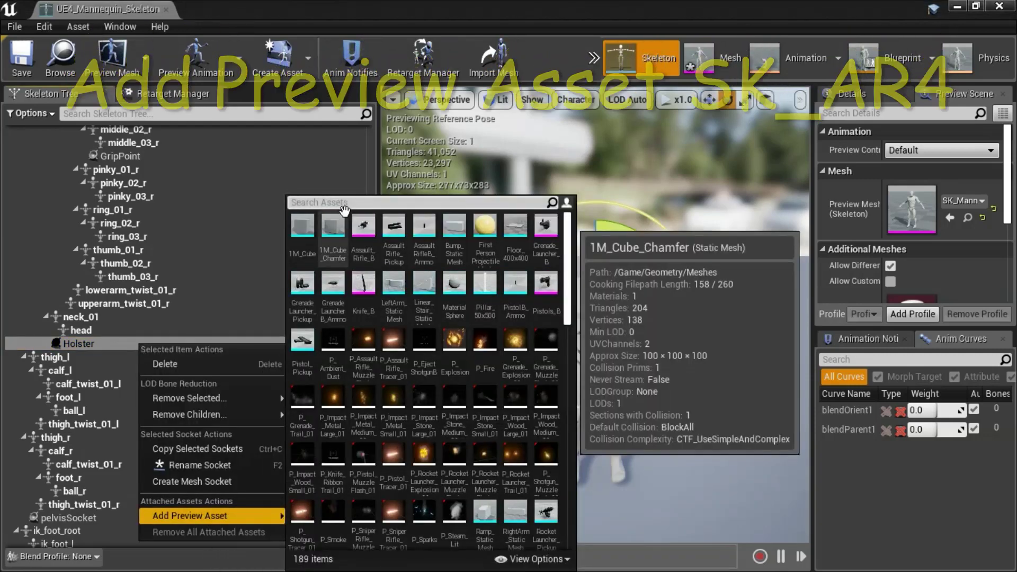
type("a")
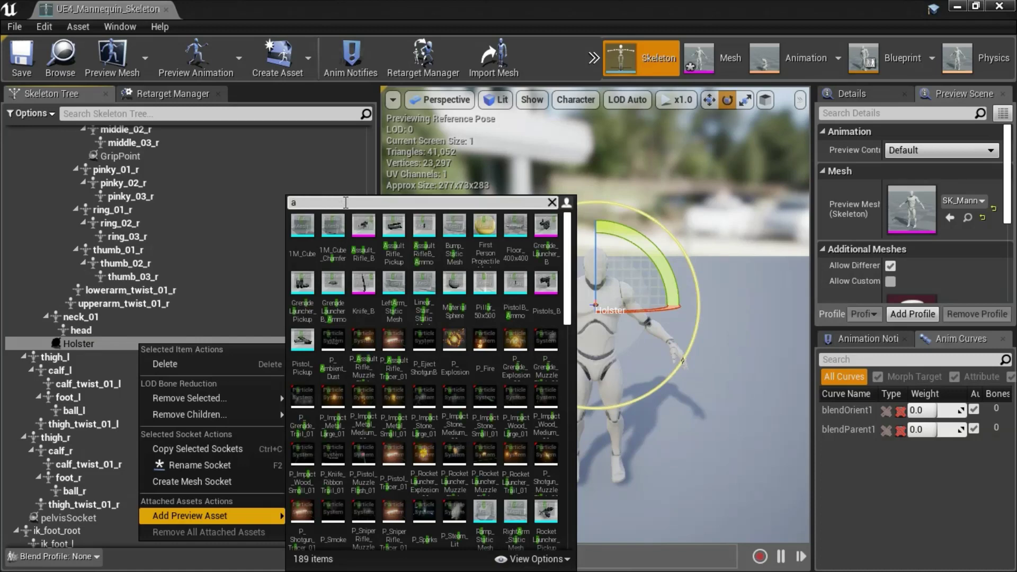
type("r4")
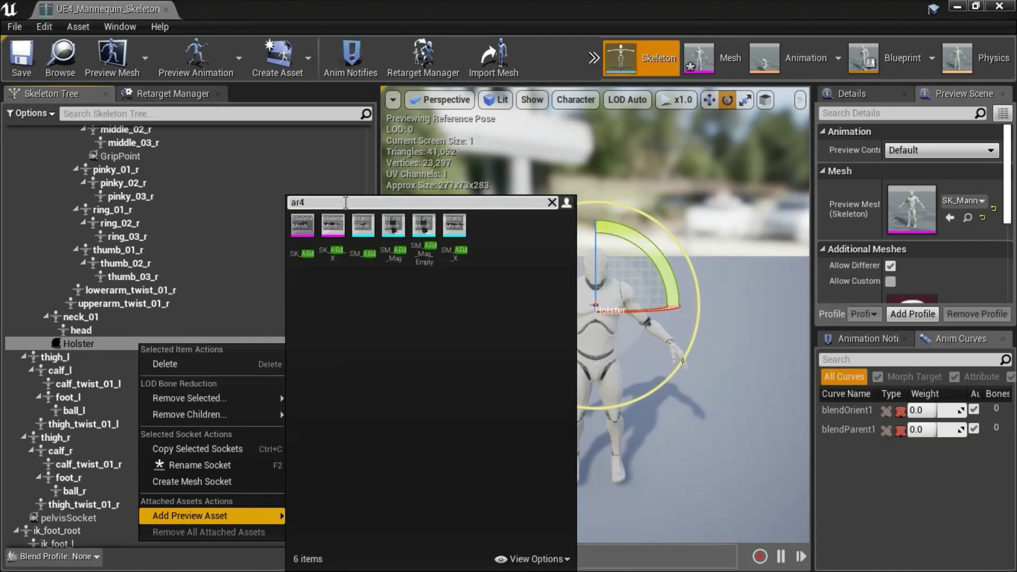
left_click(300, 238)
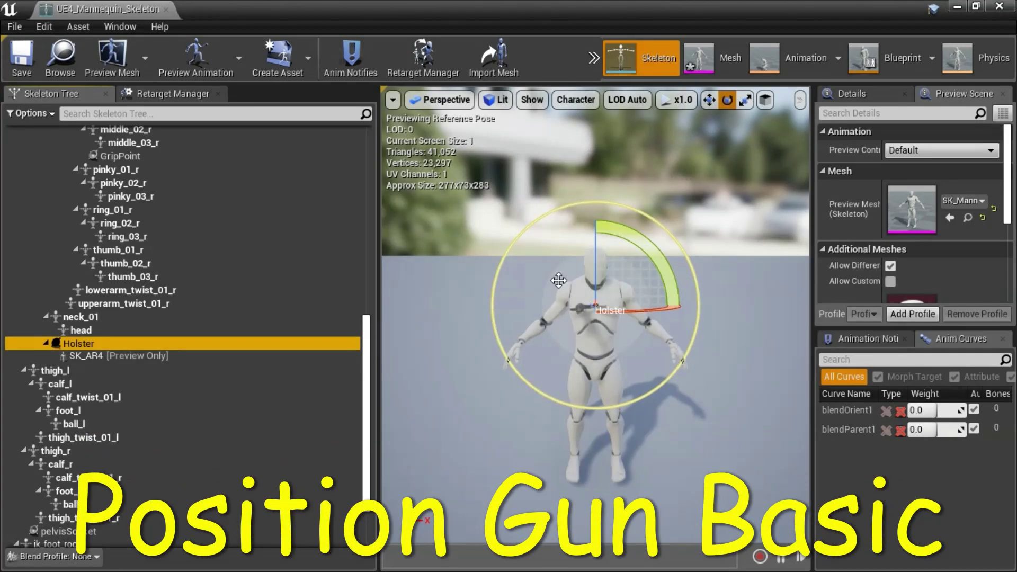
Step: Move the Holster socket out behind the mannequin's back and rotate it so the rifle stands vertical
mouse_move(482, 321)
right_mouse_down()
mouse_move(413, 312)
mouse_move(636, 345)
mouse_move(535, 323)
mouse_move(496, 328)
right_mouse_up()
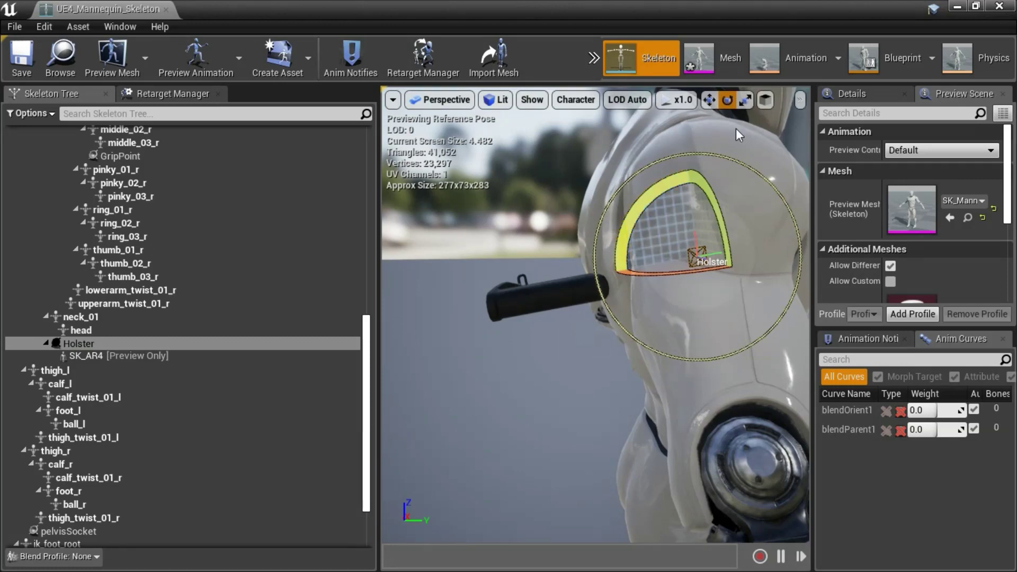
left_click(709, 99)
left_click_drag(742, 246, 506, 283)
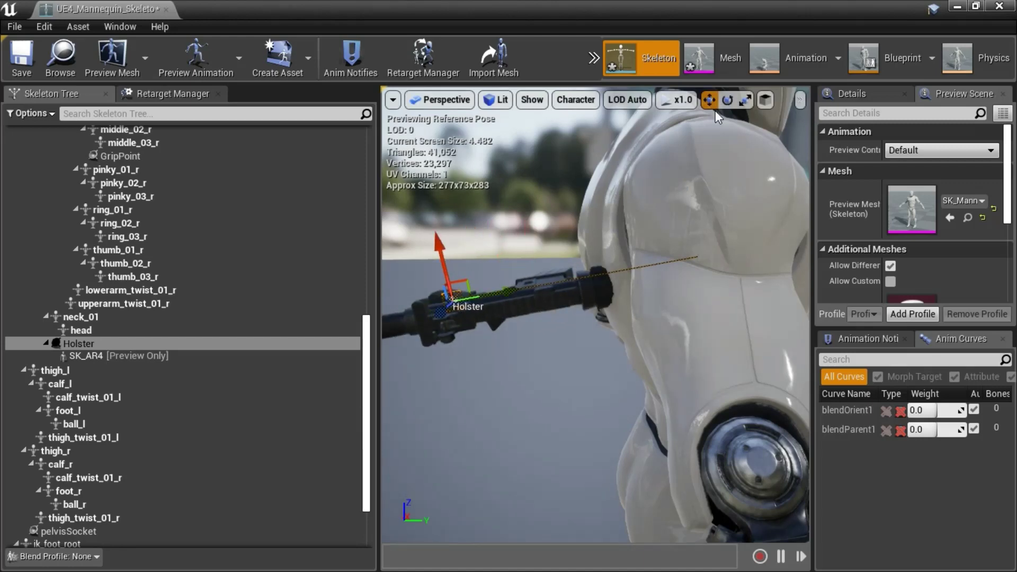
left_click(728, 100)
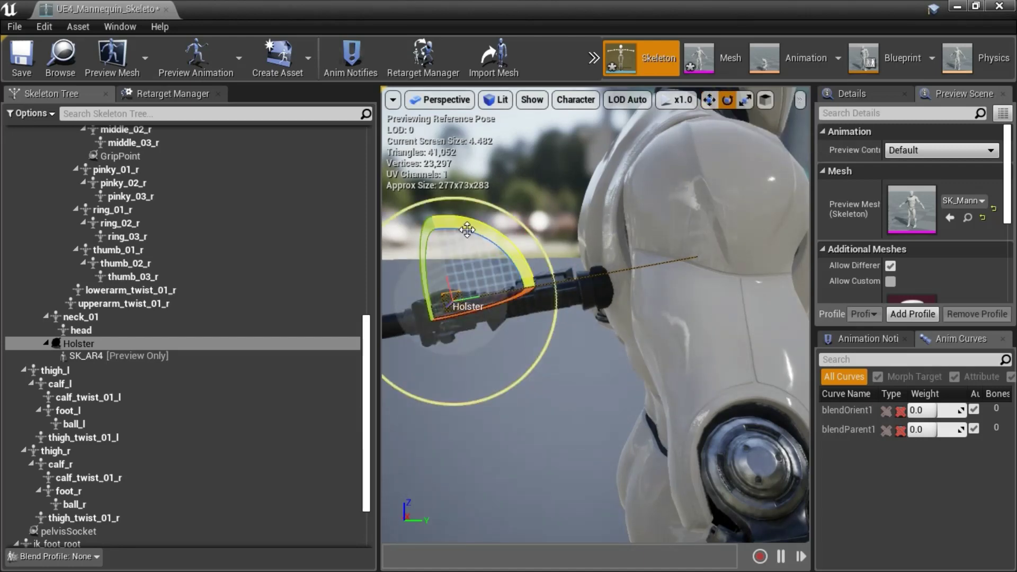
left_click_drag(455, 224, 532, 302)
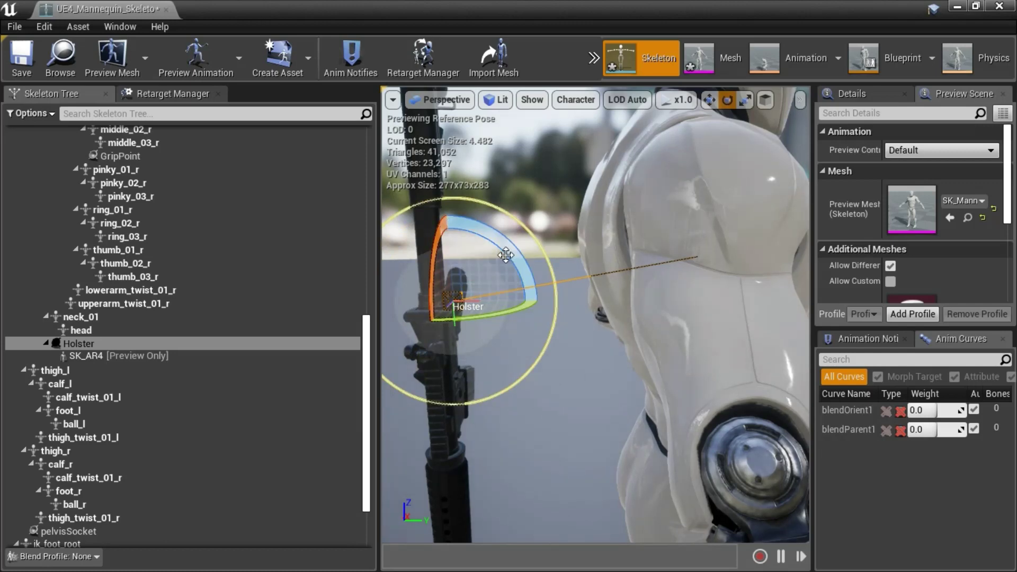
left_click_drag(503, 244, 504, 245)
Step: Turn the Holster socket so the rifle lies flat across the back, then lower it to waist height and centre it behind the body
right_click_drag(512, 234, 583, 233)
mouse_move(485, 295)
right_mouse_down()
mouse_move(459, 315)
mouse_move(498, 296)
mouse_move(485, 294)
right_mouse_up()
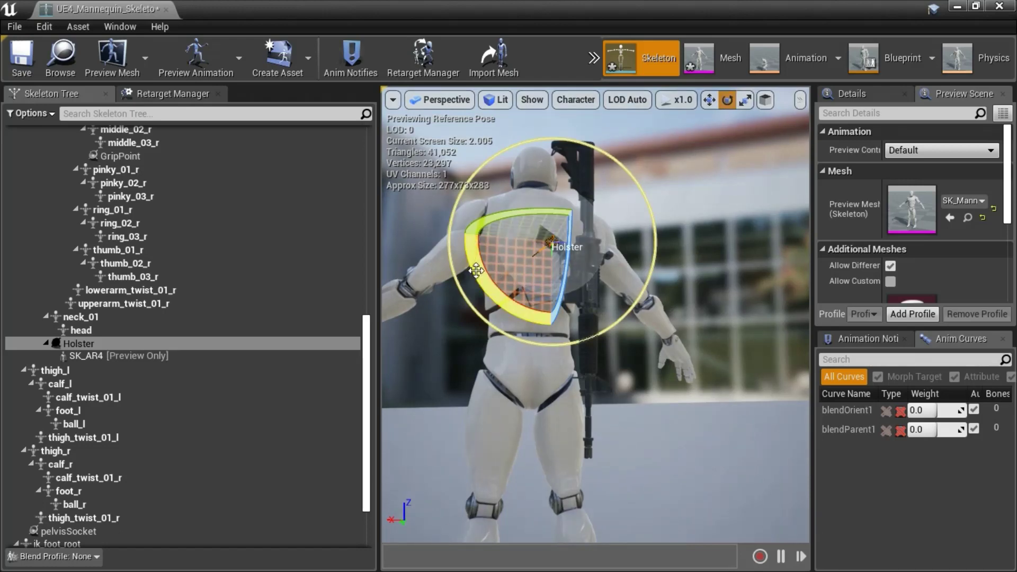
left_click_drag(556, 212, 723, 231)
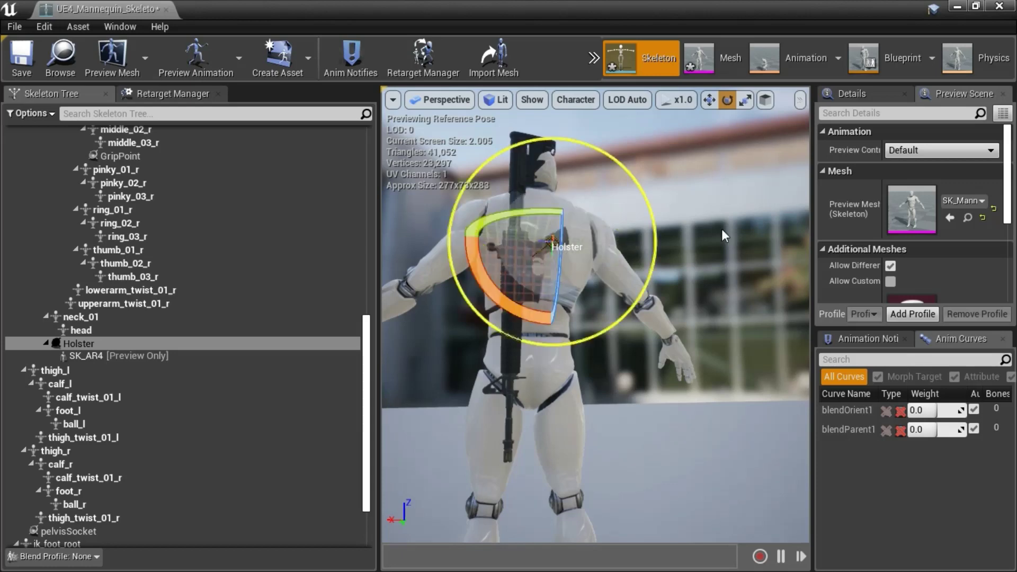
left_click(710, 100)
left_click_drag(556, 294, 558, 383)
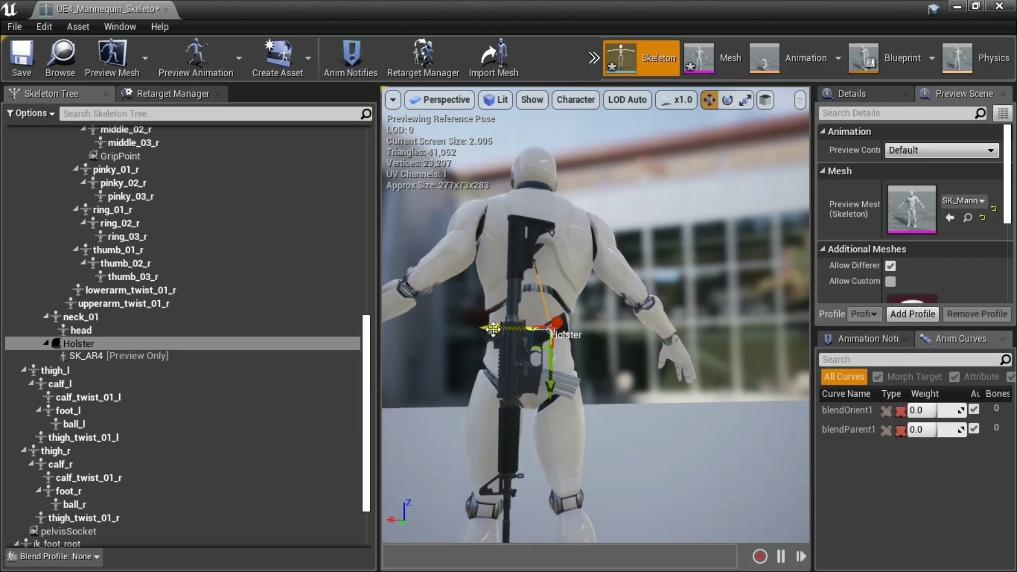
left_click_drag(494, 332, 524, 333)
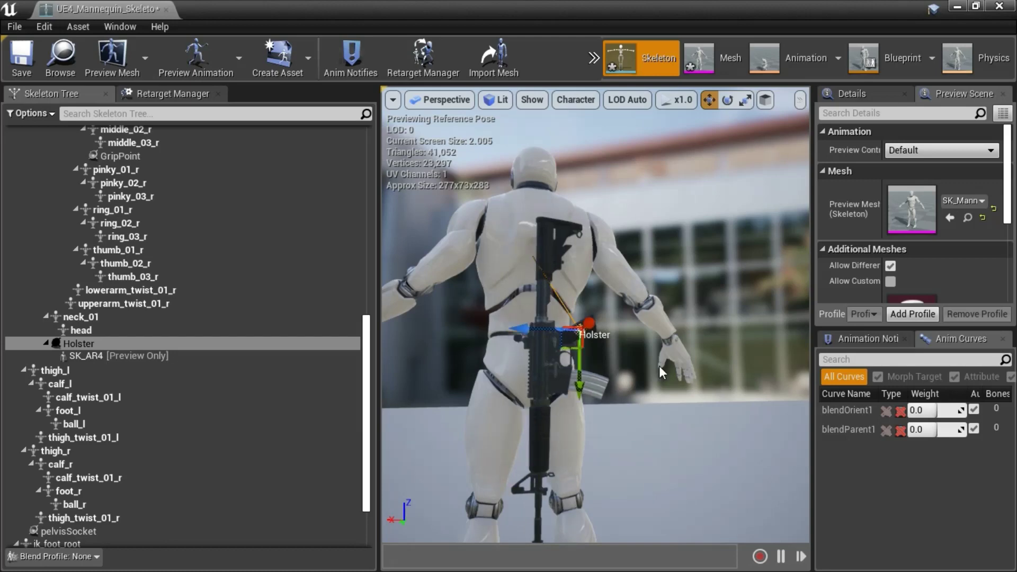
Step: Bring the Holster socket in against the mannequin's back and tilt the rifle so it slants down along the body
right_click_drag(666, 371, 541, 380)
mouse_move(726, 366)
right_mouse_down()
mouse_move(698, 374)
mouse_move(727, 365)
right_mouse_up()
left_click_drag(542, 363, 576, 363)
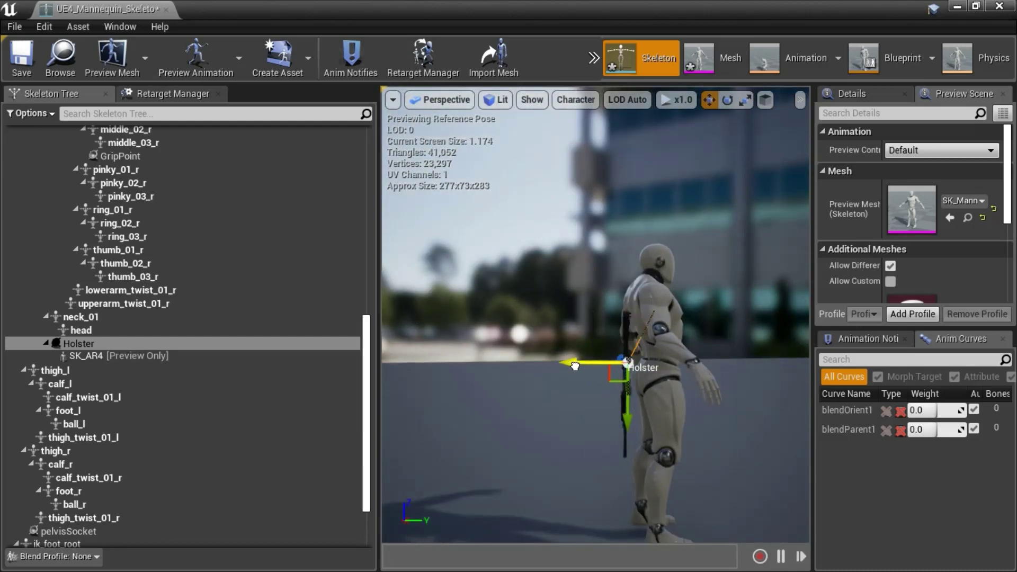
right_click_drag(545, 380, 689, 443)
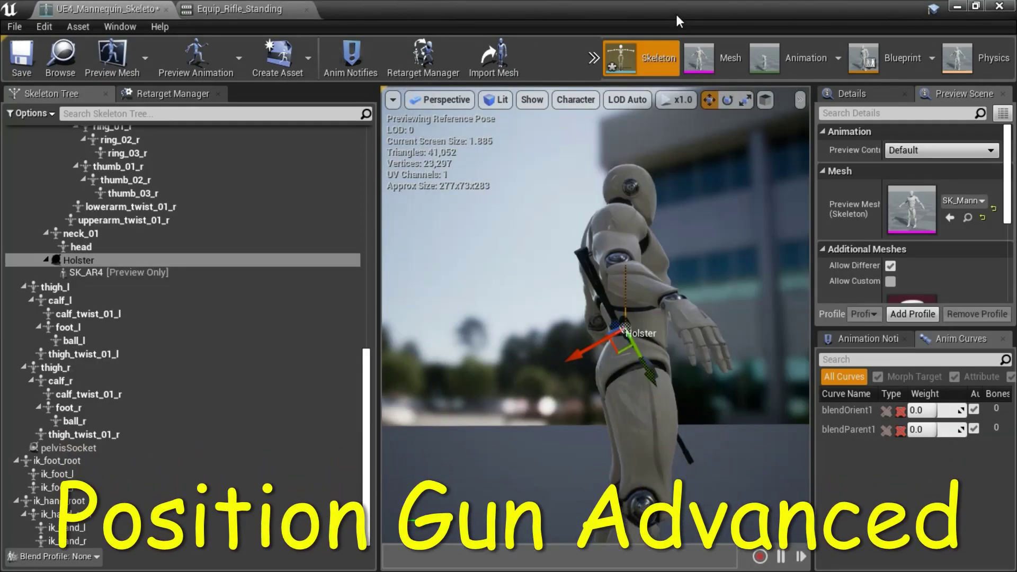
Step: Check the Holster socket's placement against the hand in the Equip_Rifle_Standing animation, then save and close the editor
left_click(777, 59)
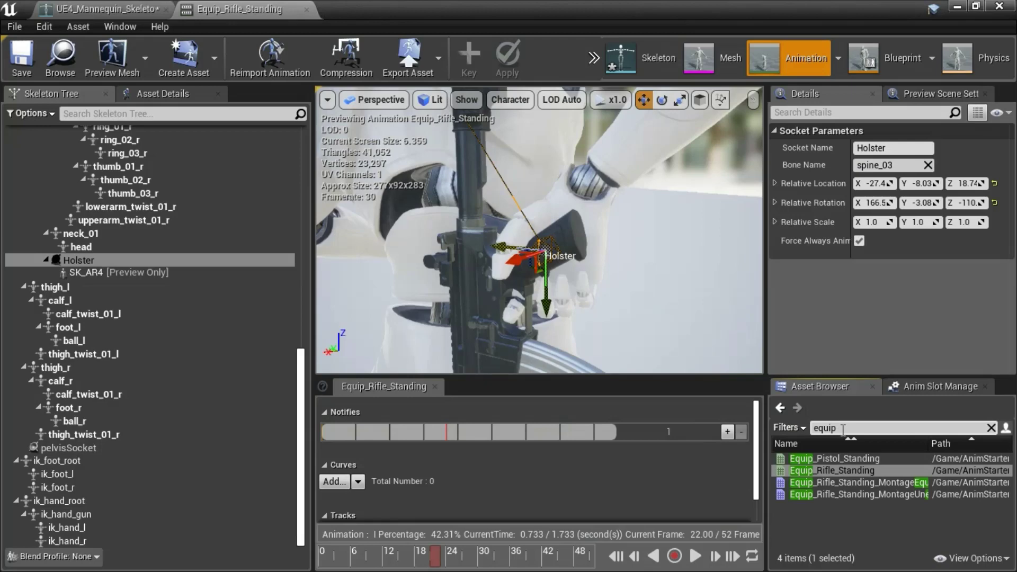
mouse_move(800, 473)
left_click(17, 61)
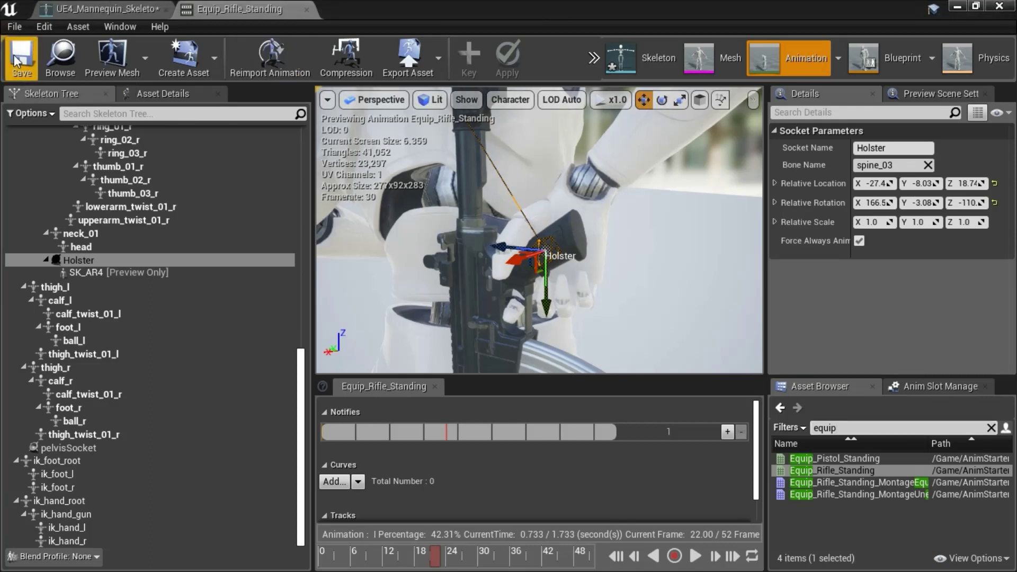
left_click(1005, 5)
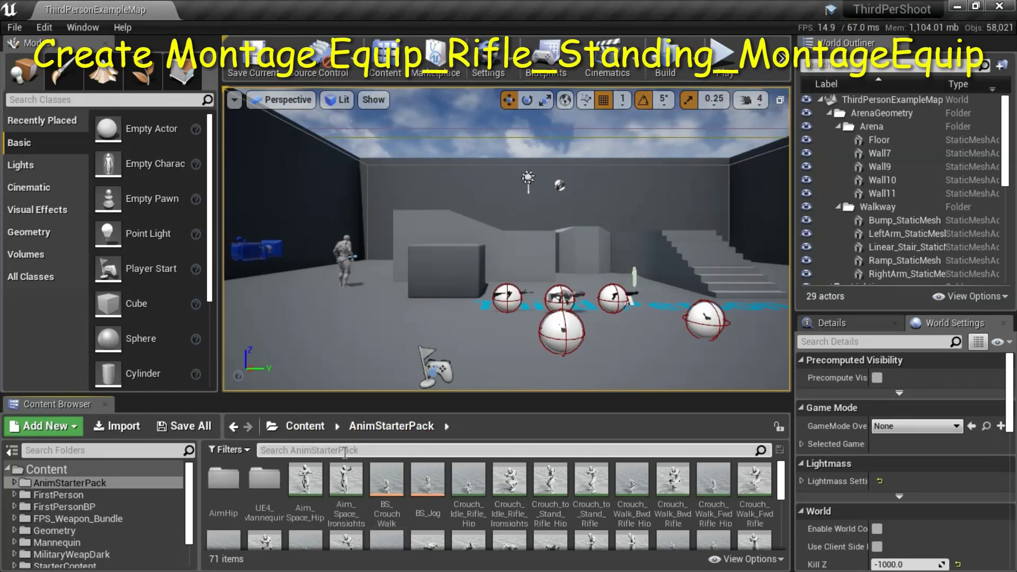
Step: Find the Equip_Rifle_Standing animation in the AnimStarterPack folder and create an AnimMontage from it
type("equip")
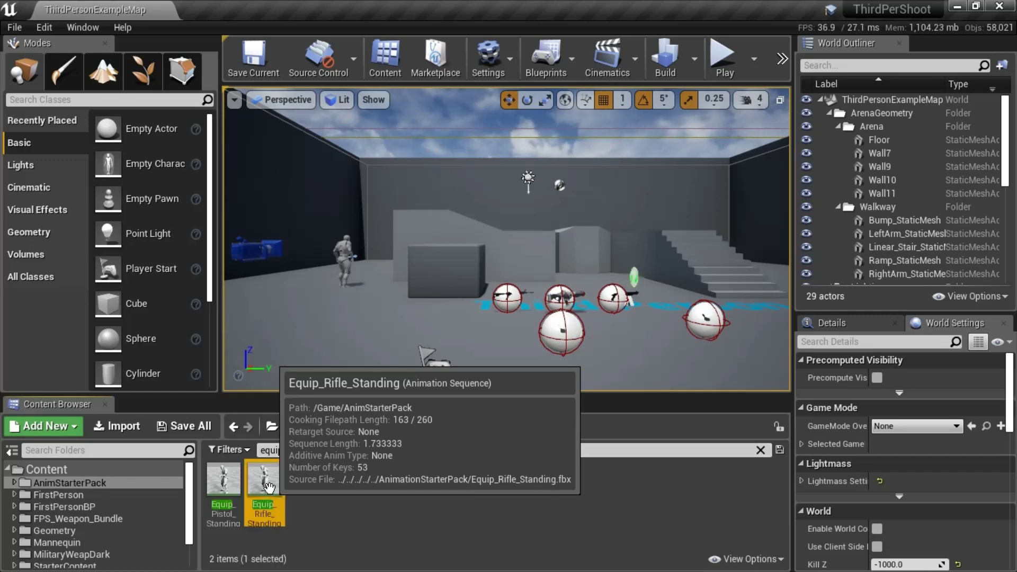
right_click(269, 487)
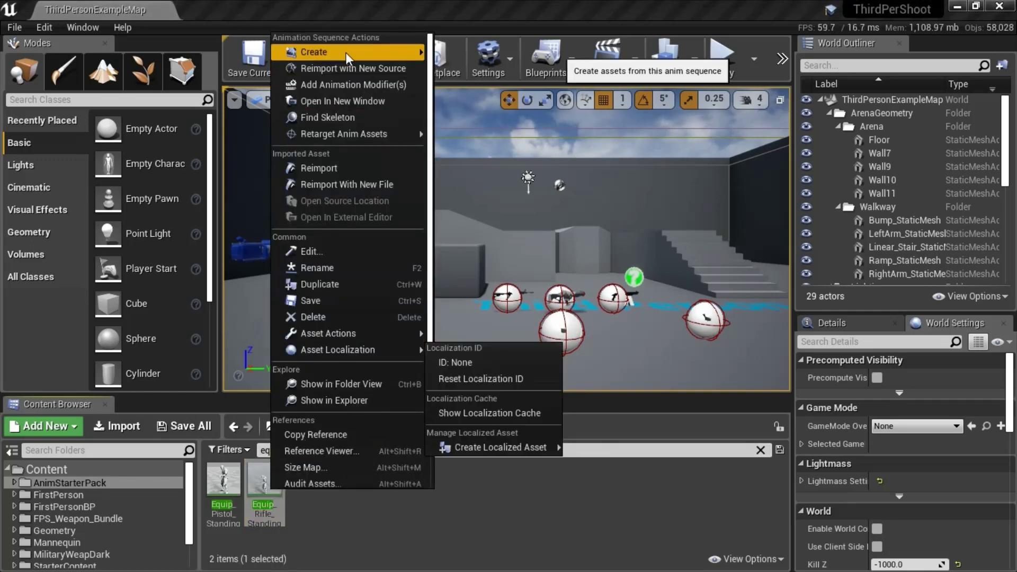
mouse_move(345, 52)
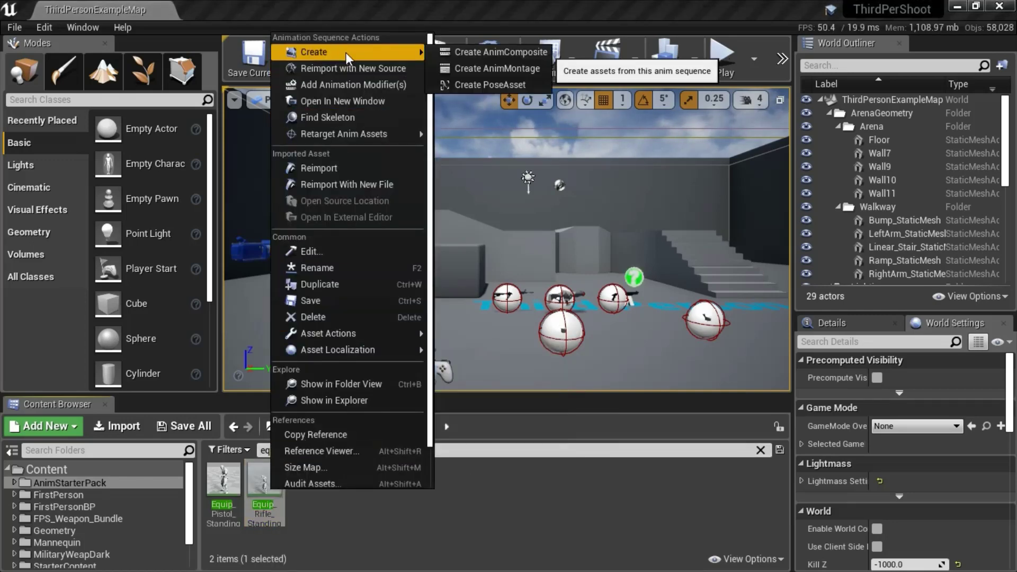
left_click(500, 68)
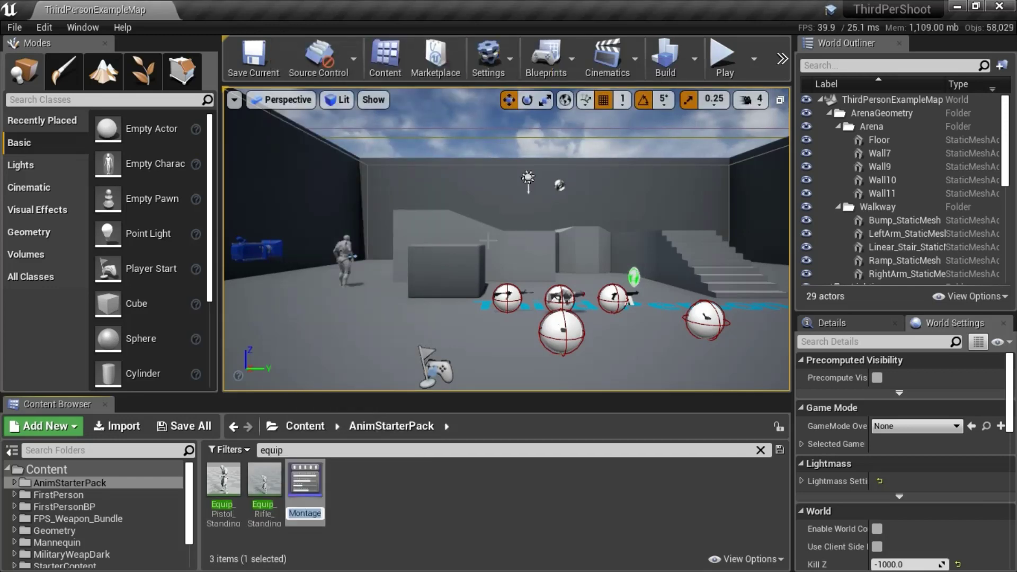
Step: Name the new montage Equip_Rifle_Standing_MontageEquip
left_click(317, 514)
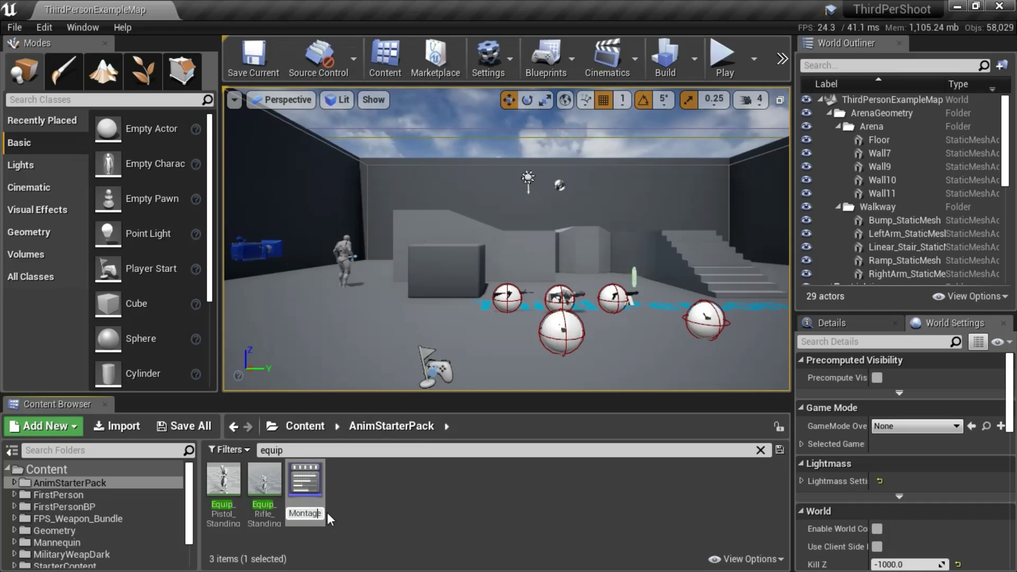
key("Right")
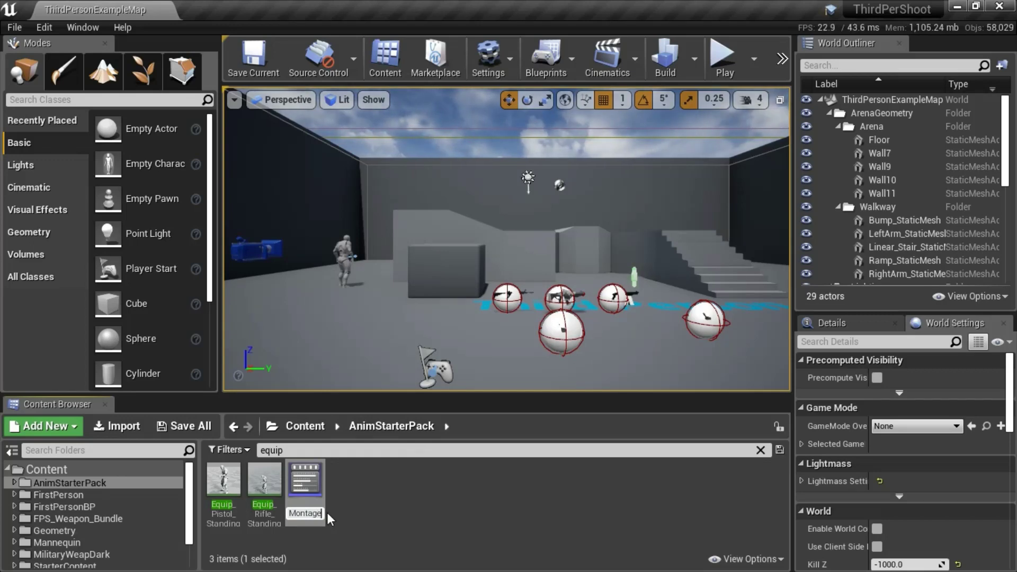
type("Eq")
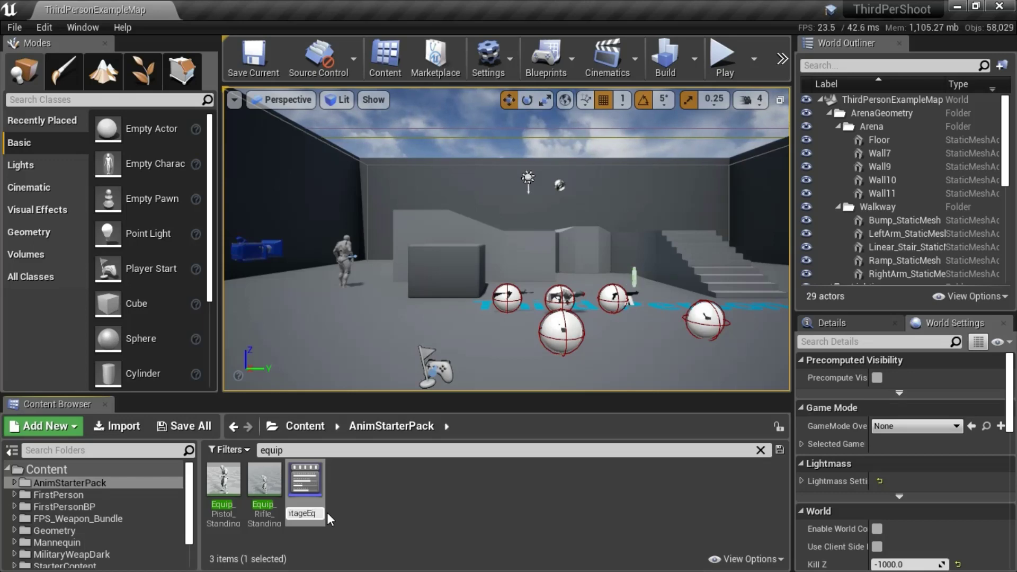
type("uip")
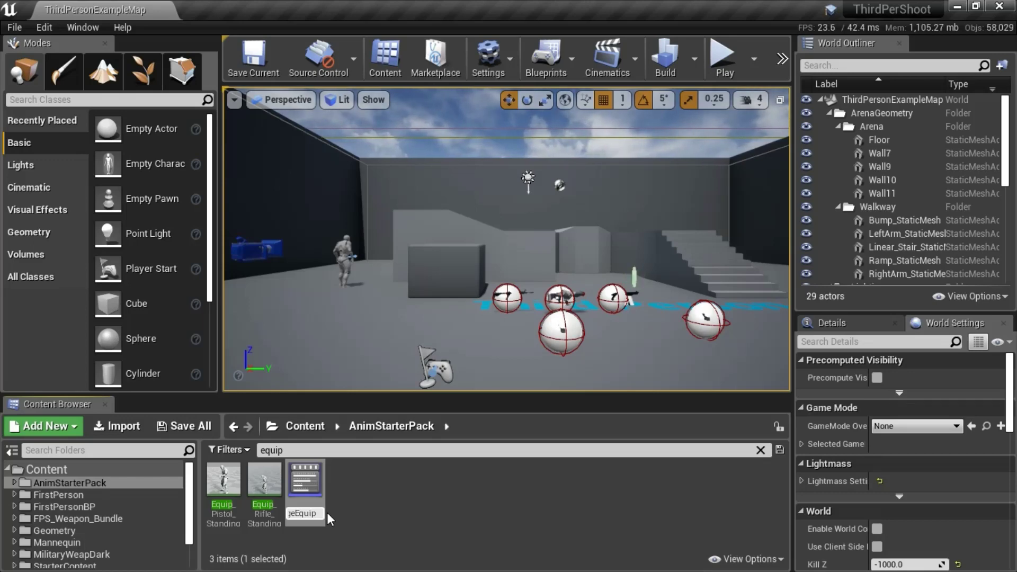
left_click(313, 491)
mouse_move(315, 485)
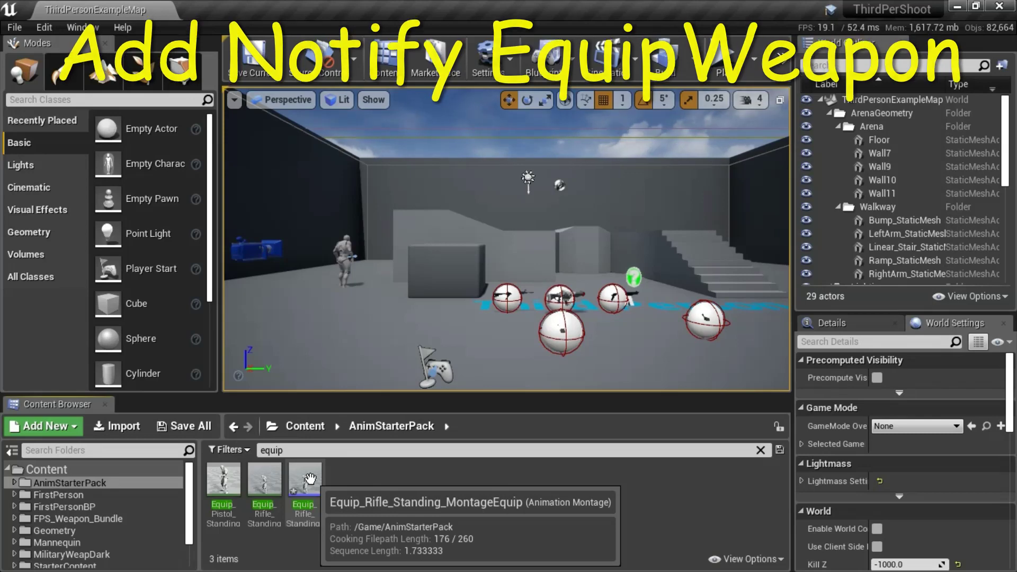
Step: Open the Equip_Rifle_Standing_MontageEquip montage and hold its preview at about frame 28, with the Notifies track in view
double_click(310, 480)
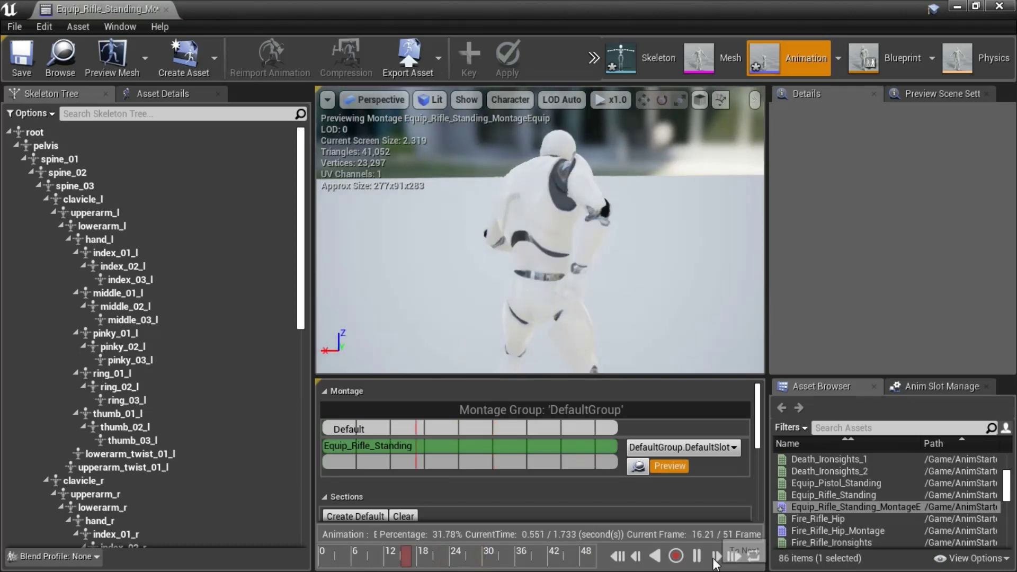
left_click(697, 555)
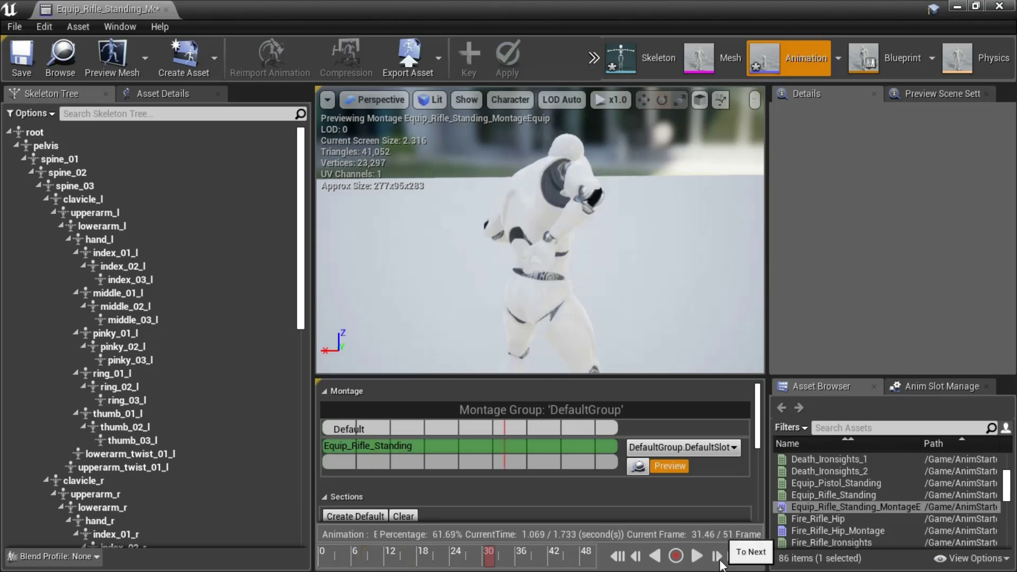
left_click(720, 561)
left_click(720, 561)
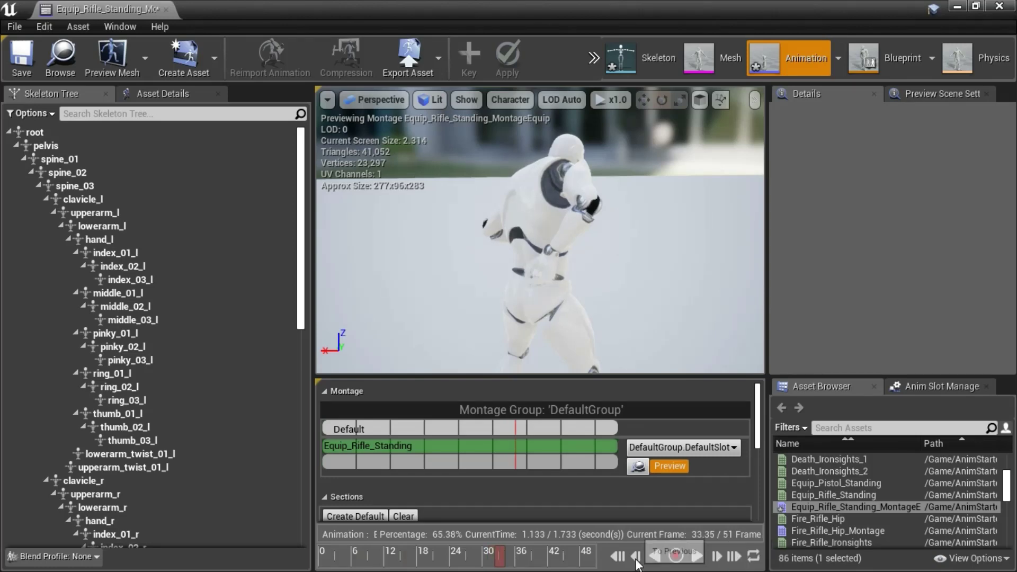
left_click(637, 557)
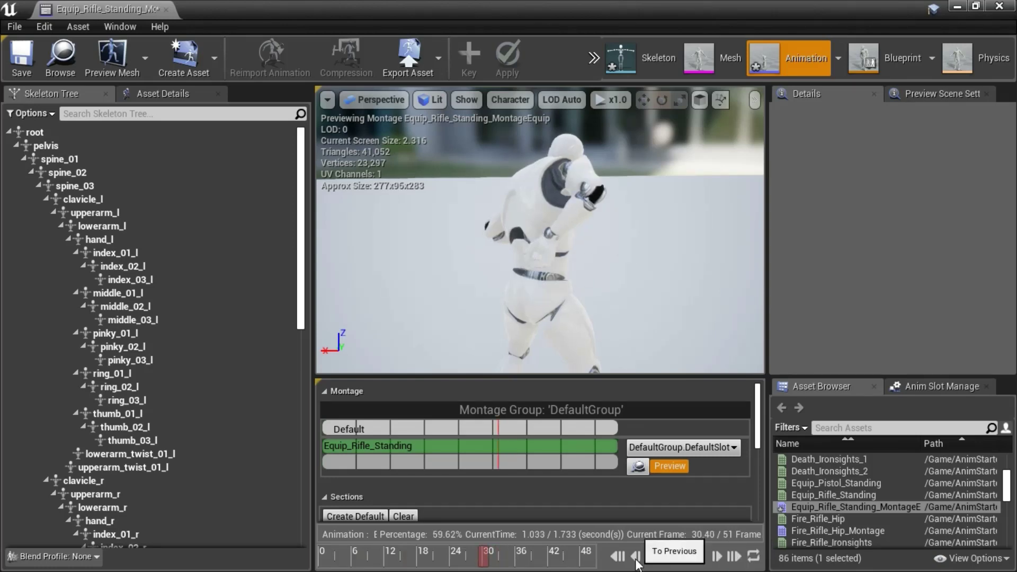
left_click(636, 557)
left_click(636, 556)
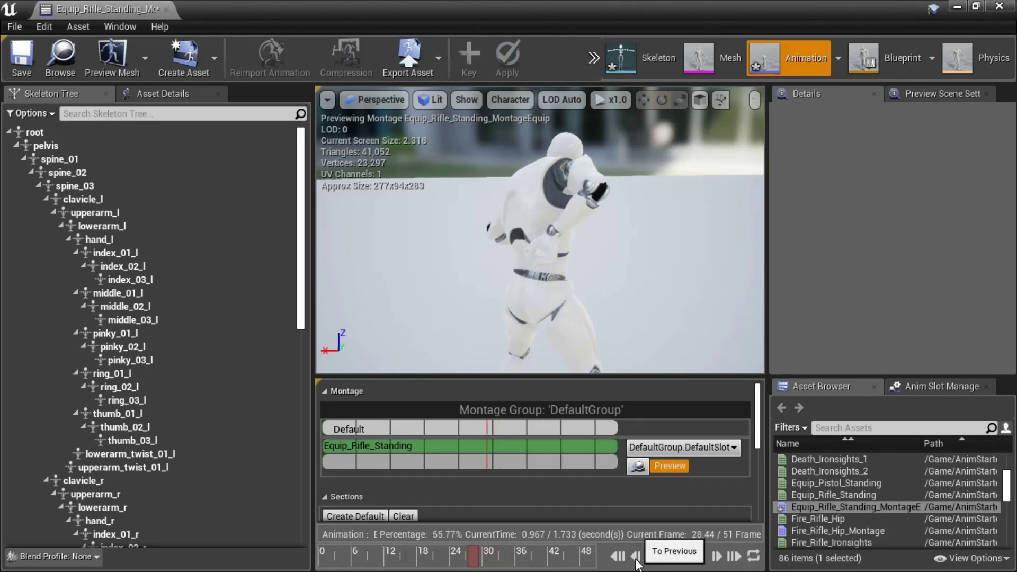
left_click(636, 560)
left_click(716, 558)
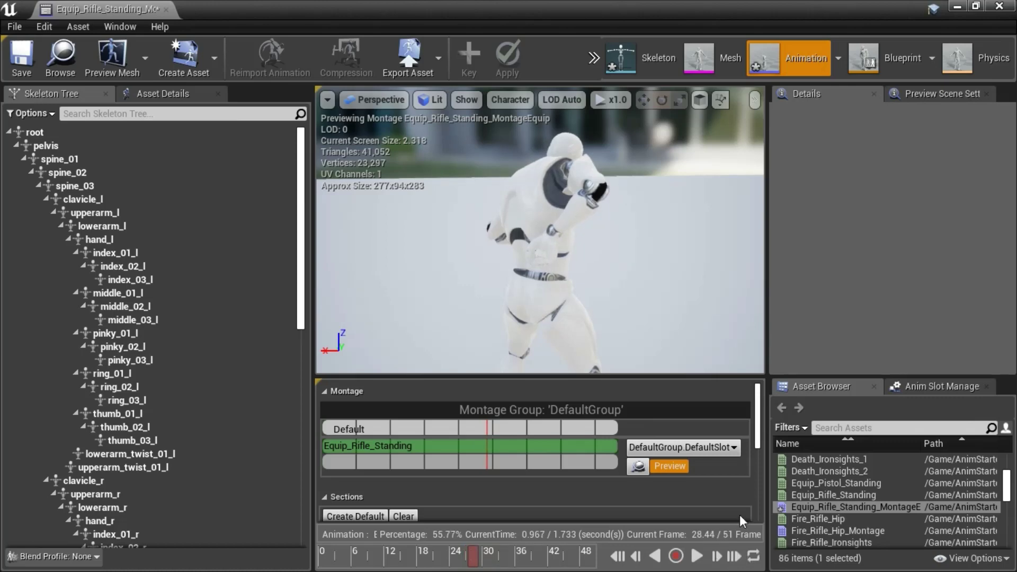
left_click_drag(758, 412, 763, 486)
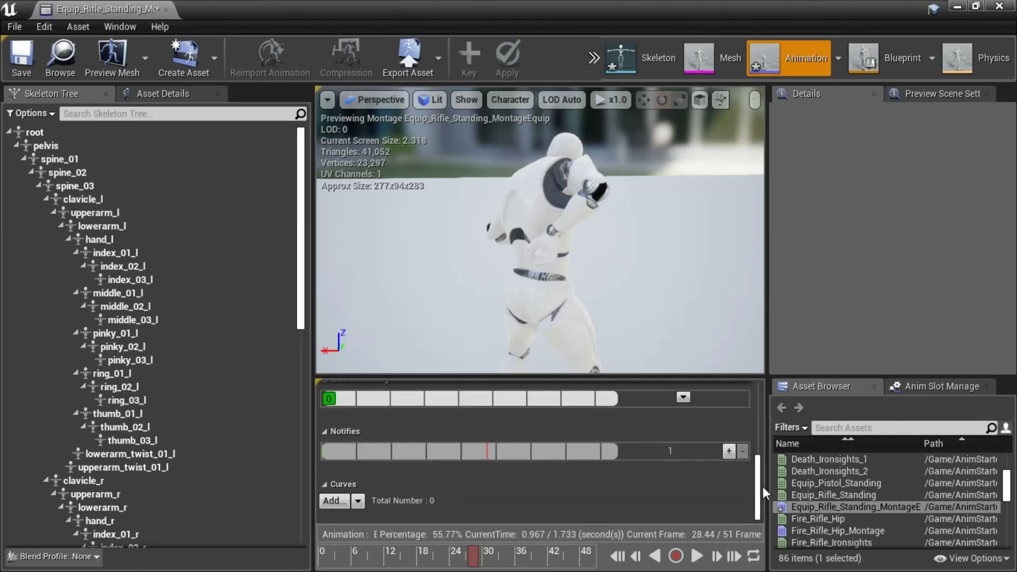
Step: Add a new notify named EquipWeapon at about frame 28 on the montage's Notifies track
right_click(487, 450)
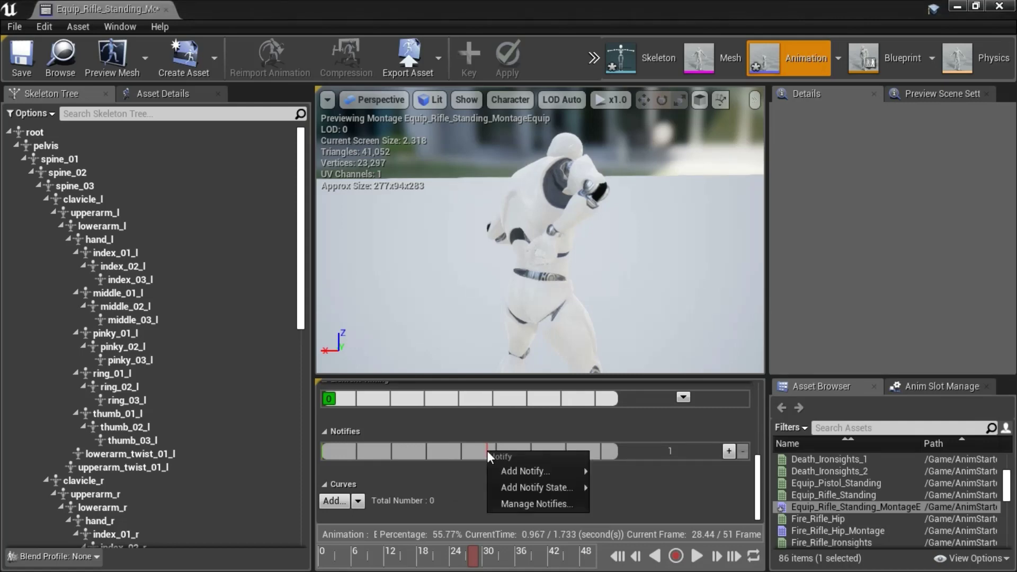
mouse_move(535, 471)
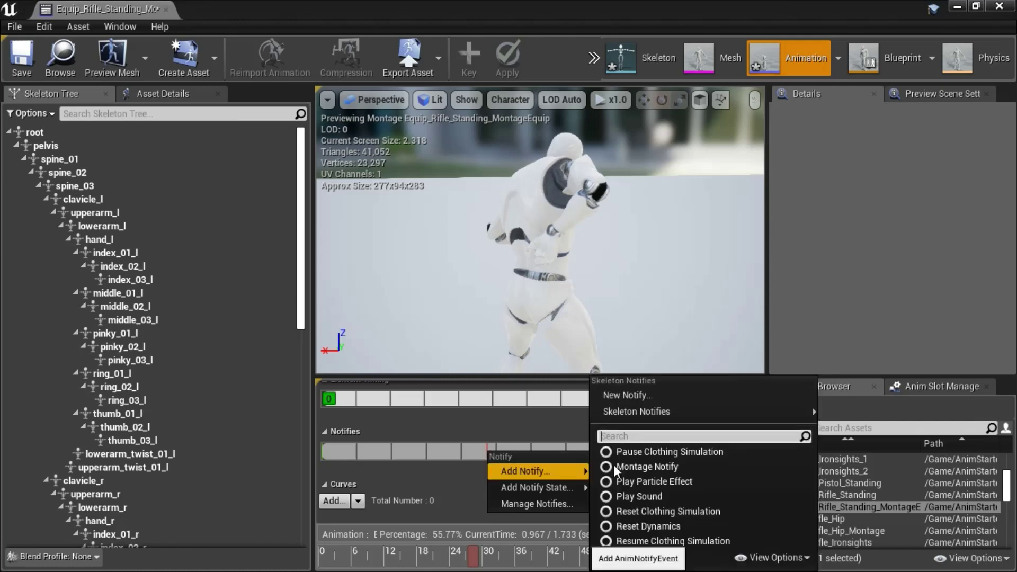
left_click(641, 398)
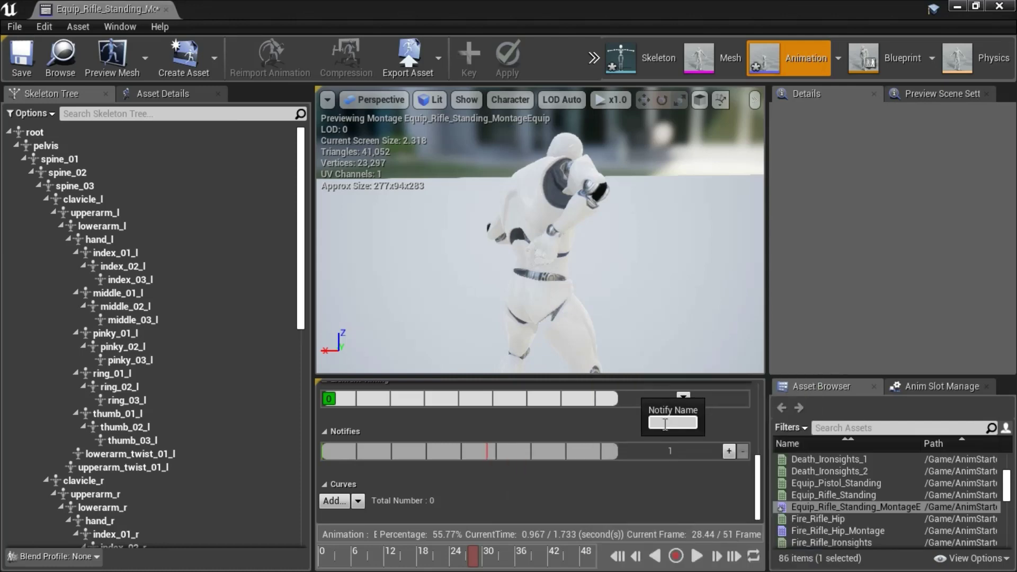
type("EquipWeapon")
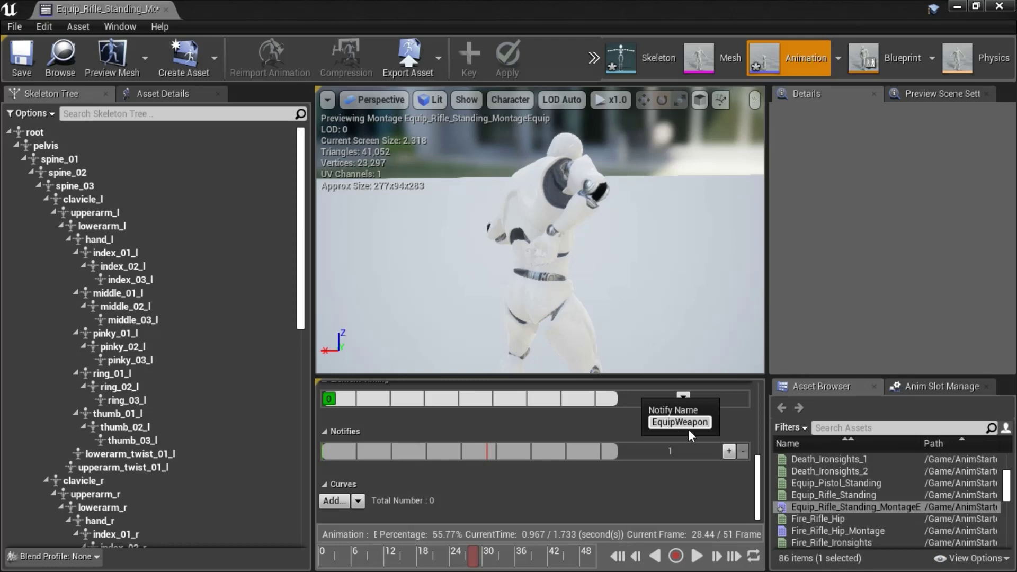
key("Return")
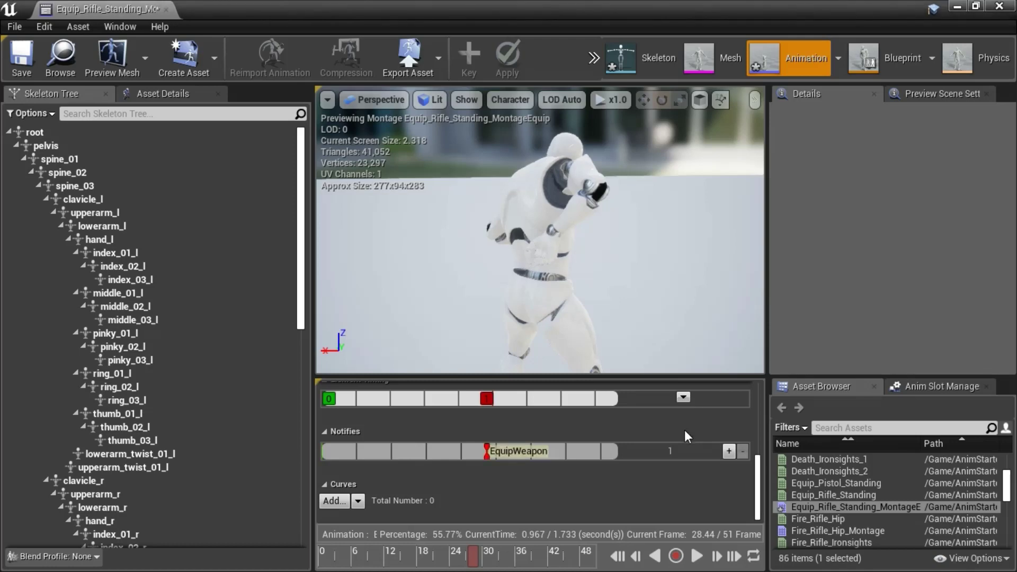
Step: Set the EquipWeapon notify's Montage Tick Type to Branching Point, then save and close the montage
left_click(488, 456)
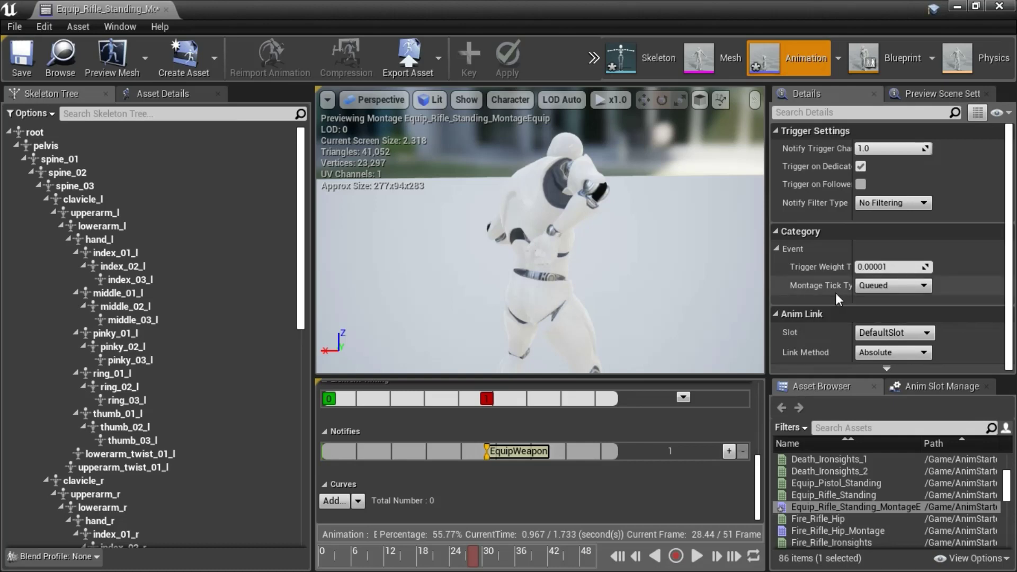
left_click(927, 288)
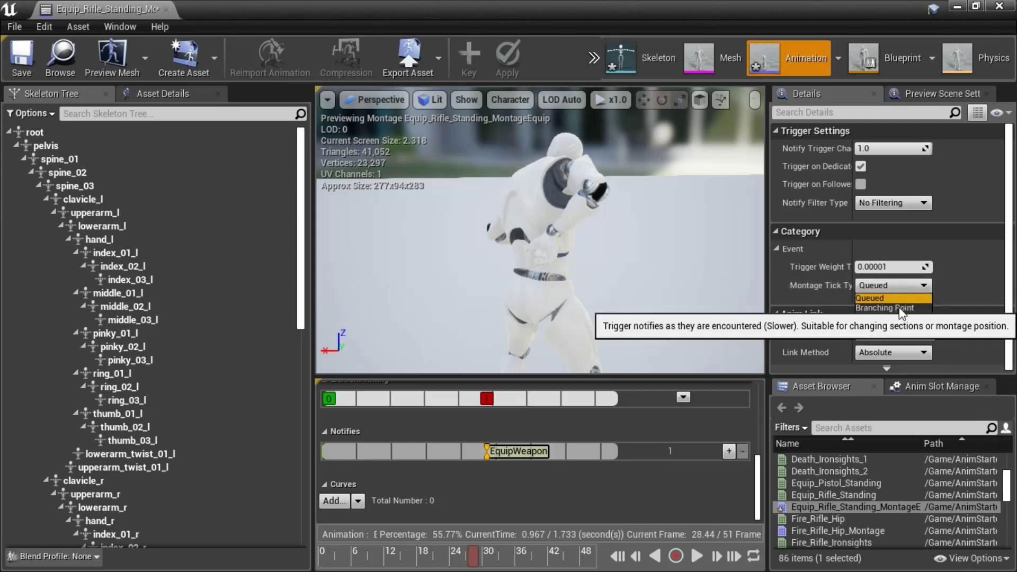
left_click(901, 308)
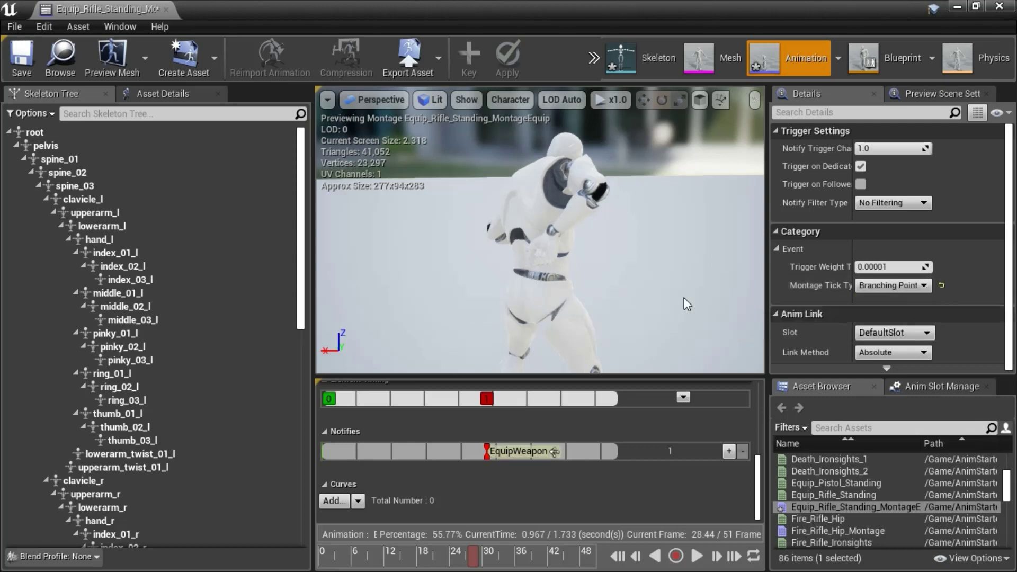
left_click(23, 58)
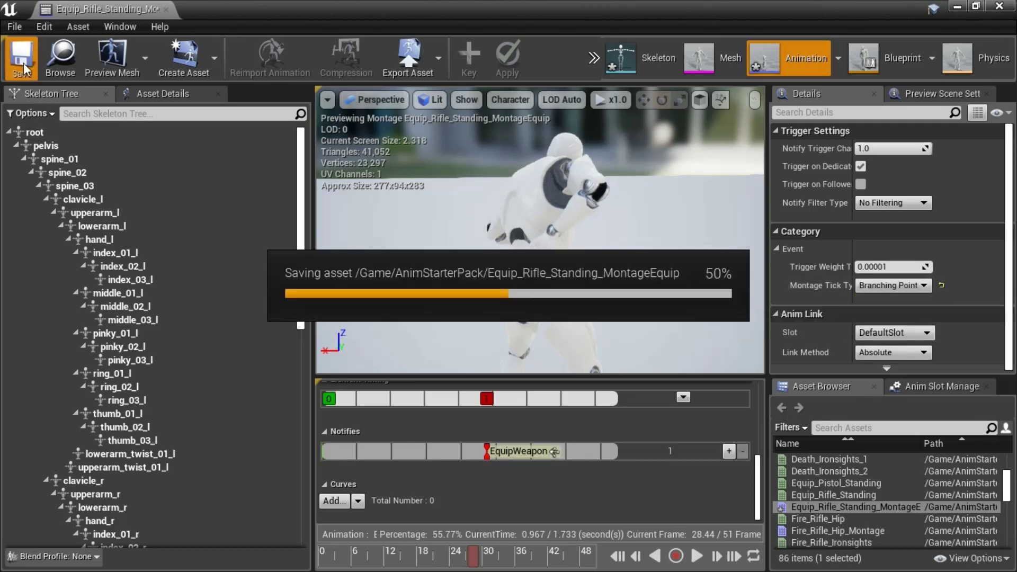
left_click(1007, 7)
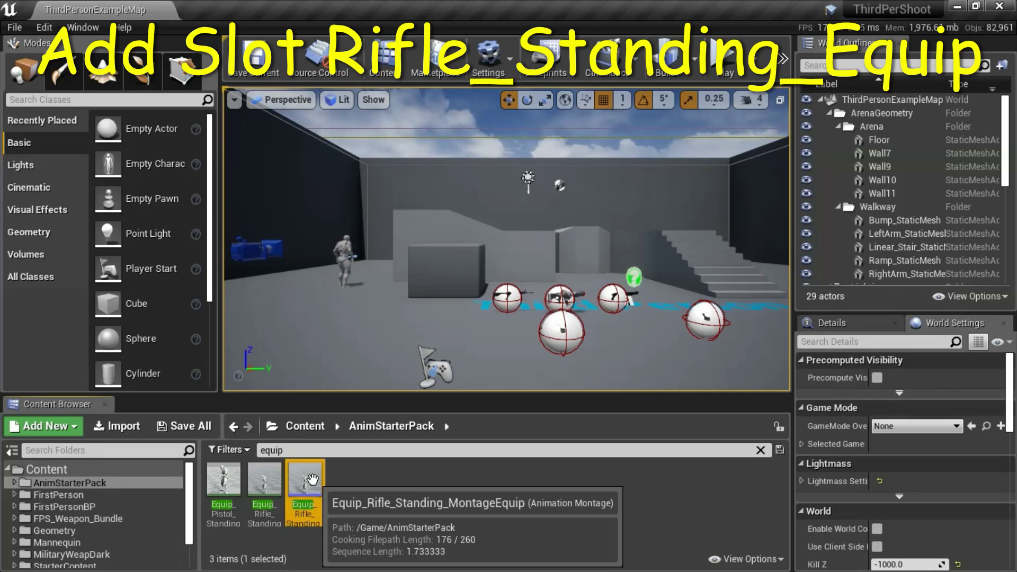
Step: Reopen the Equip_Rifle_Standing_MontageEquip montage and add an animation slot named Rifle_Standing_Equip to DefaultGroup
double_click(313, 480)
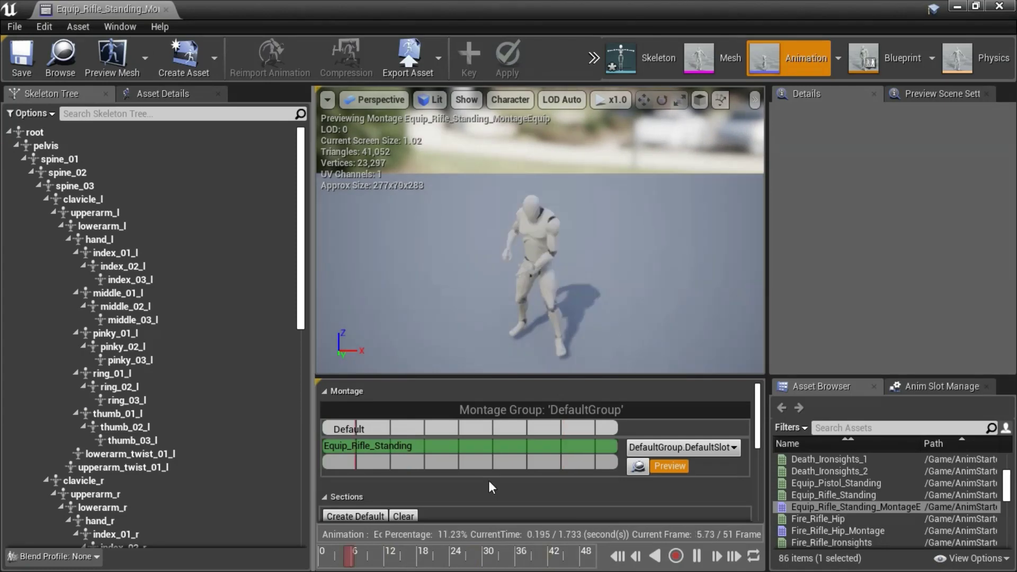
left_click(923, 389)
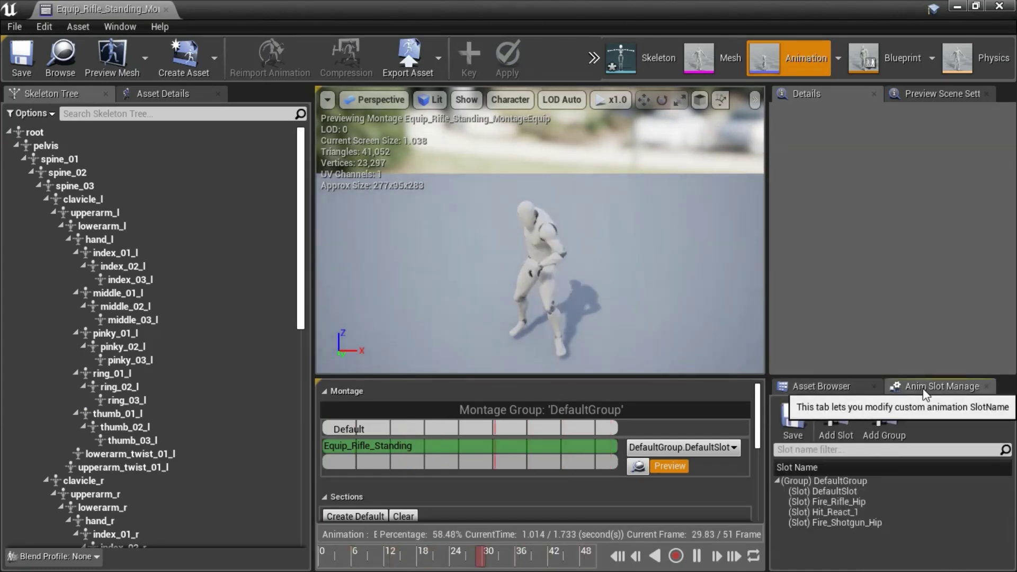
left_click(837, 424)
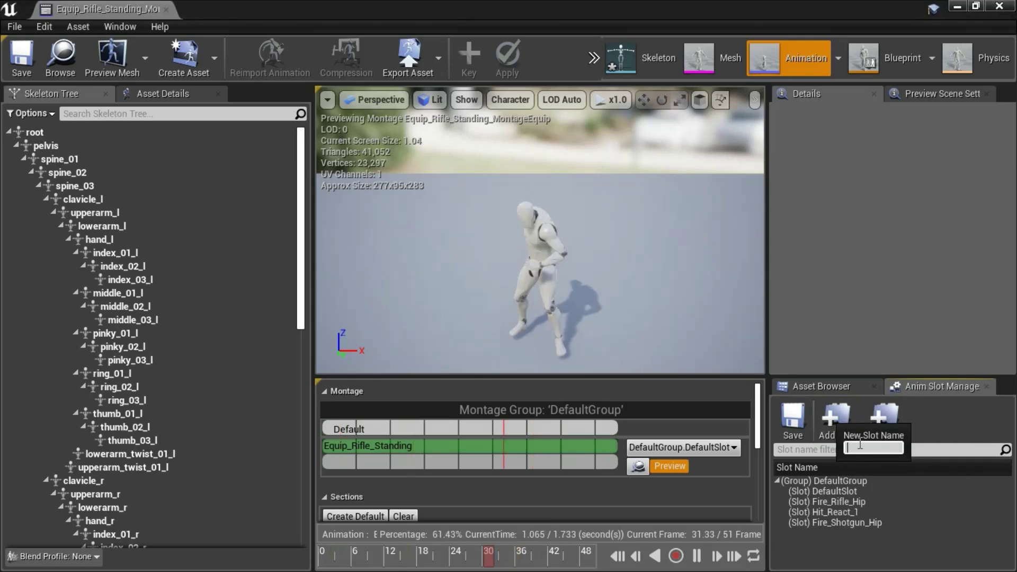
type("Rifle_Standing_Equip")
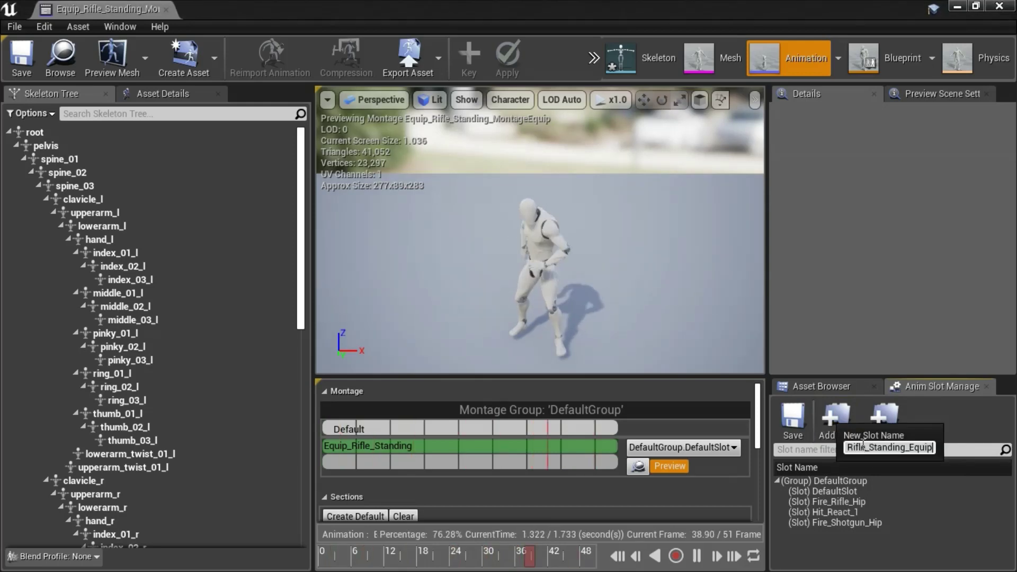
key("Return")
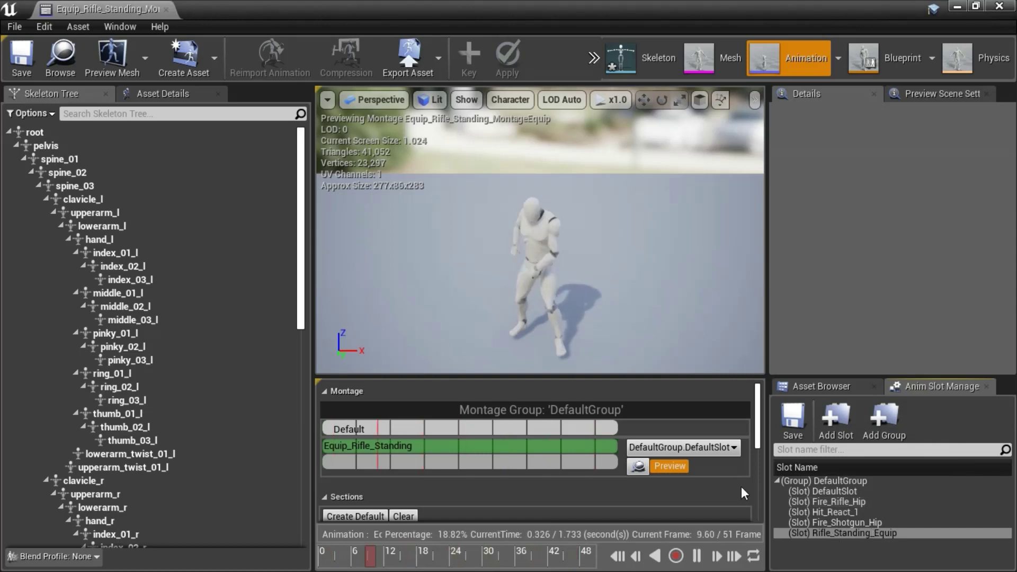
Step: Assign the montage's Equip_Rifle_Standing track to the DefaultGroup.Rifle_Standing_Equip slot, then save and close the montage
left_click(735, 448)
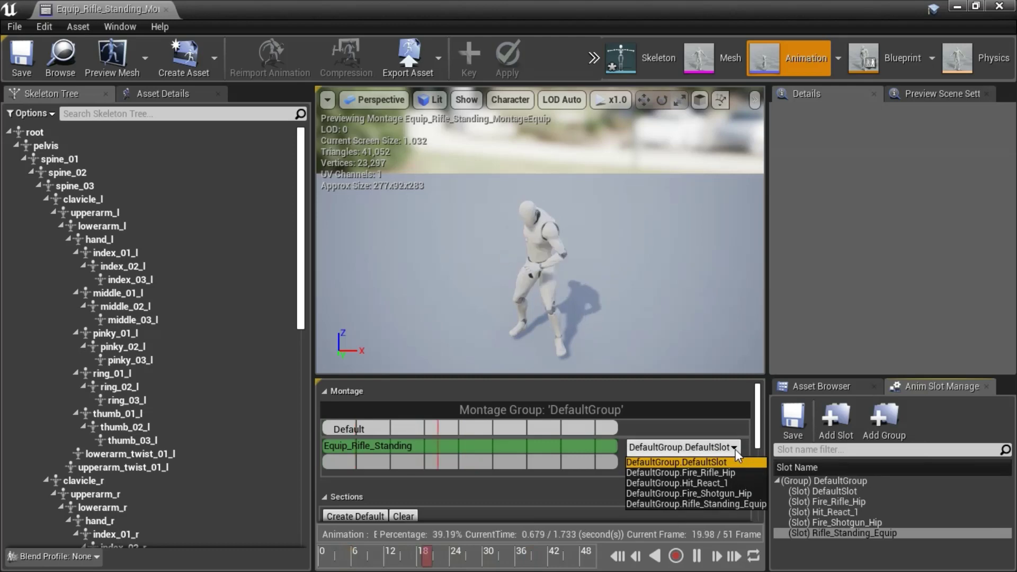
left_click(723, 504)
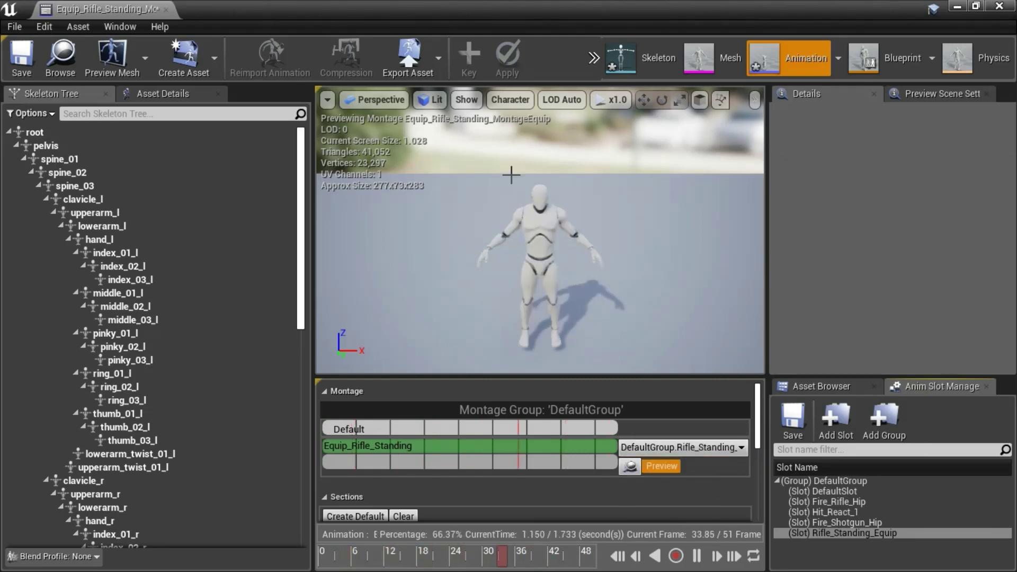
left_click(18, 60)
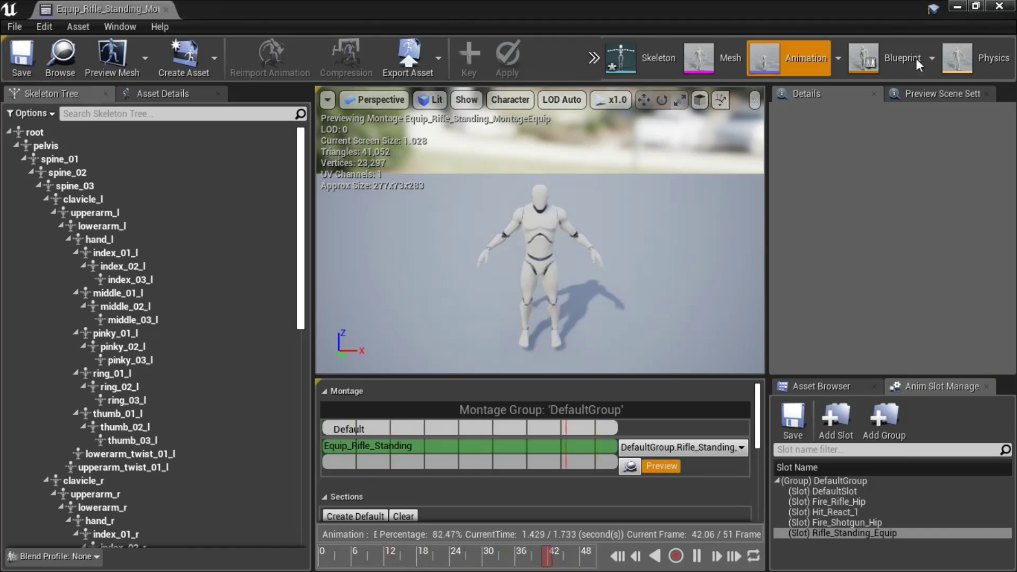
left_click(1003, 7)
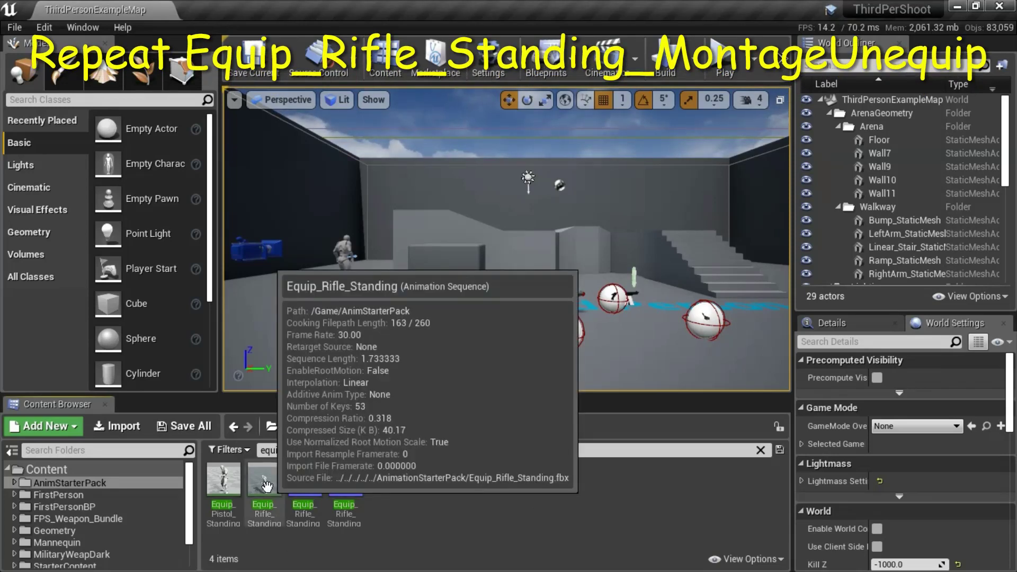
left_click(265, 486)
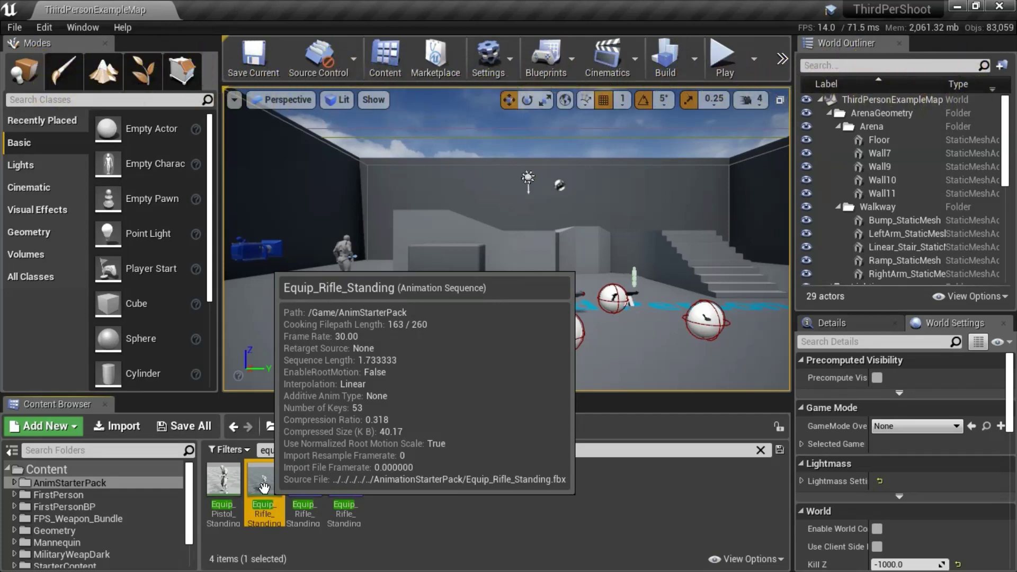
right_click(263, 486)
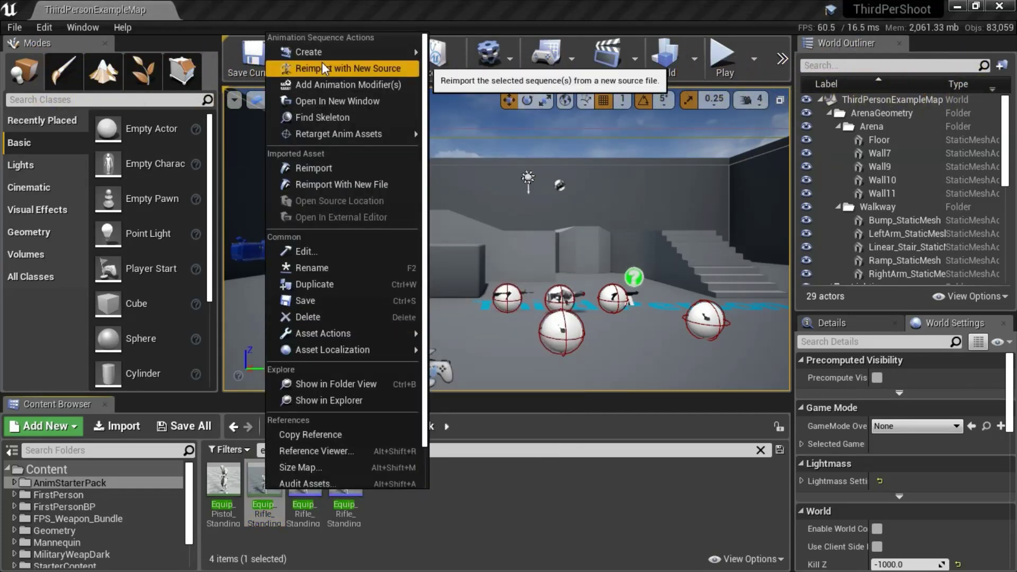
mouse_move(339, 52)
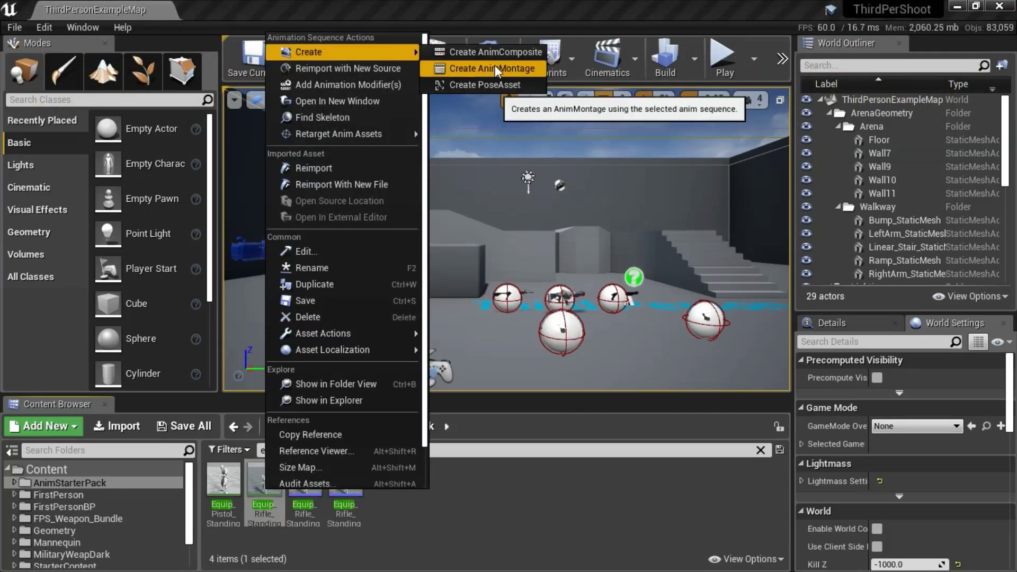
left_click(485, 538)
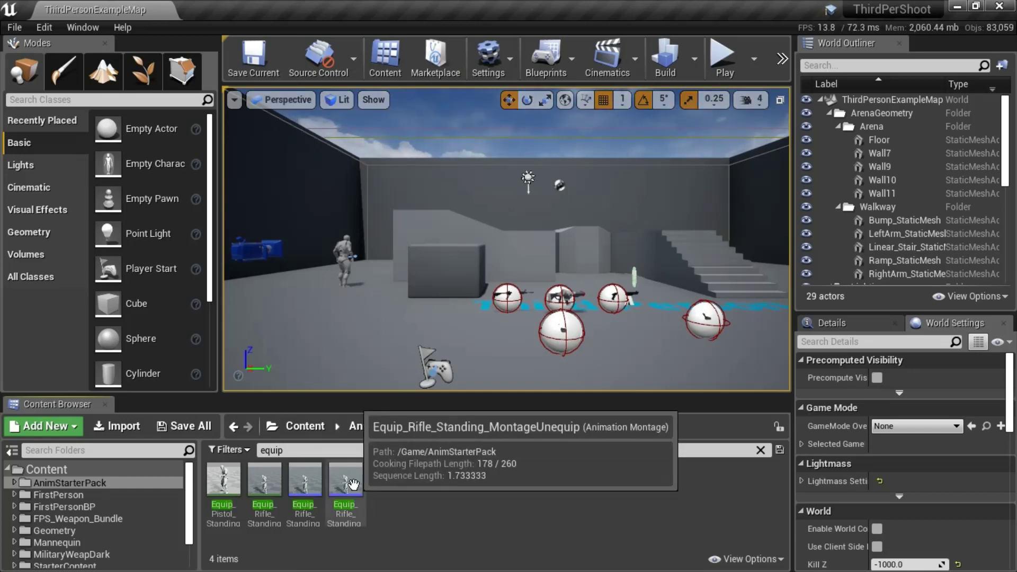
Step: Open the Equip_Rifle_Standing_MontageUnequip montage and check its animation slot against the Rifle_Standing_Unequip slot in the slot list
left_click(347, 483)
double_click(352, 485)
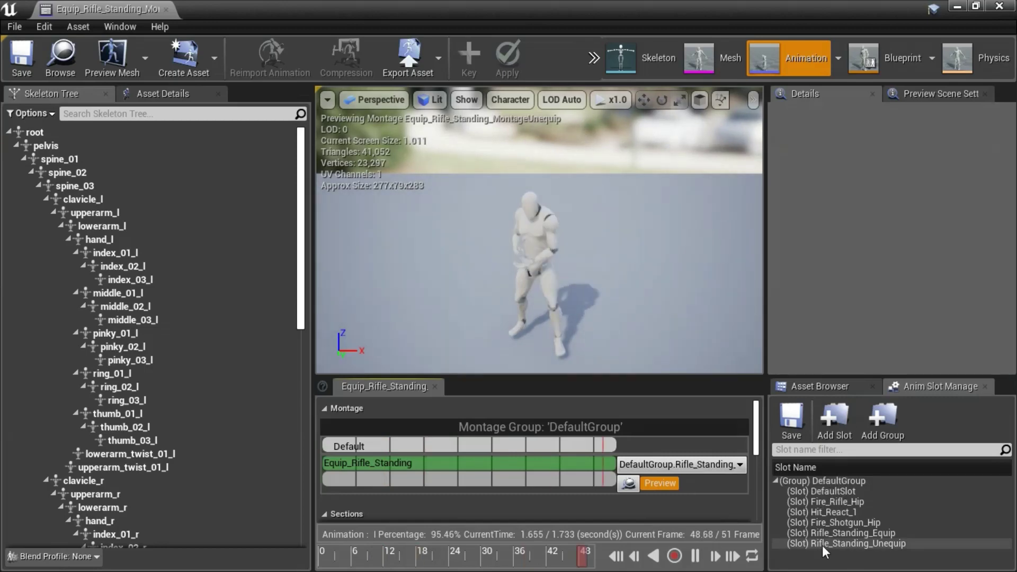
left_click(870, 542)
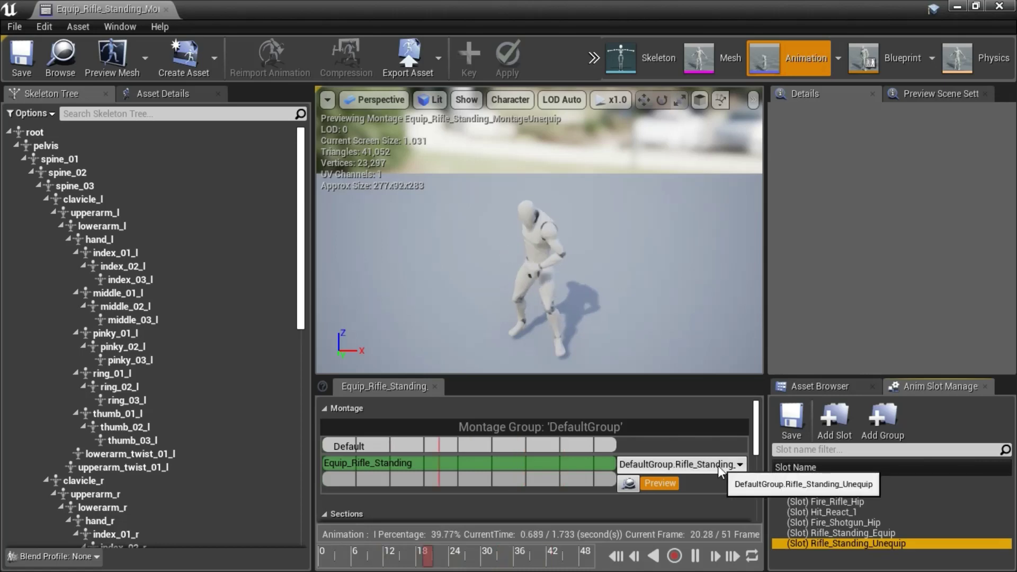
Step: Inspect the UnequipWeapon notify's begin time and tick type in the unequip montage, then close the editor
left_click_drag(759, 438, 763, 503)
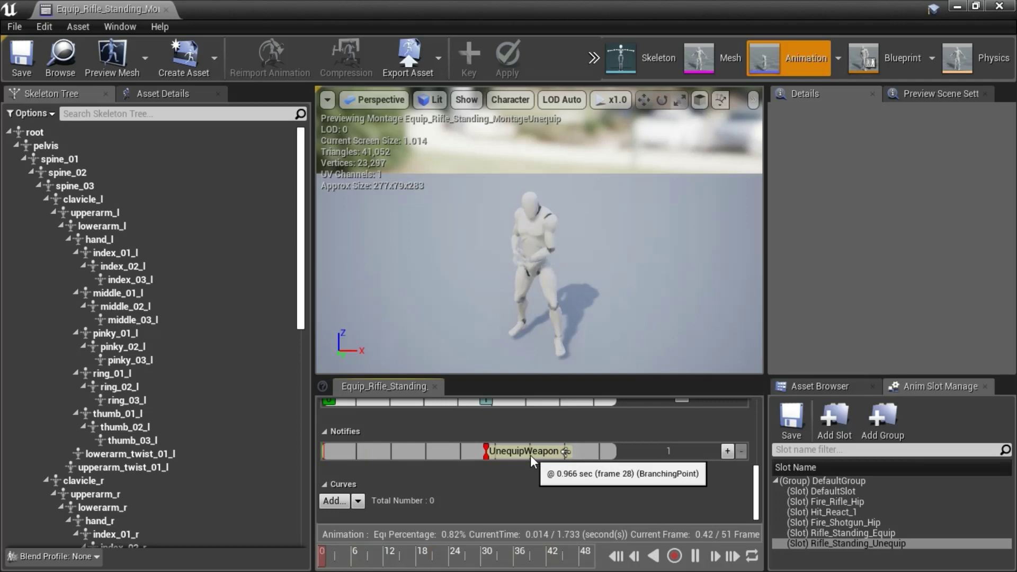
right_click(485, 456)
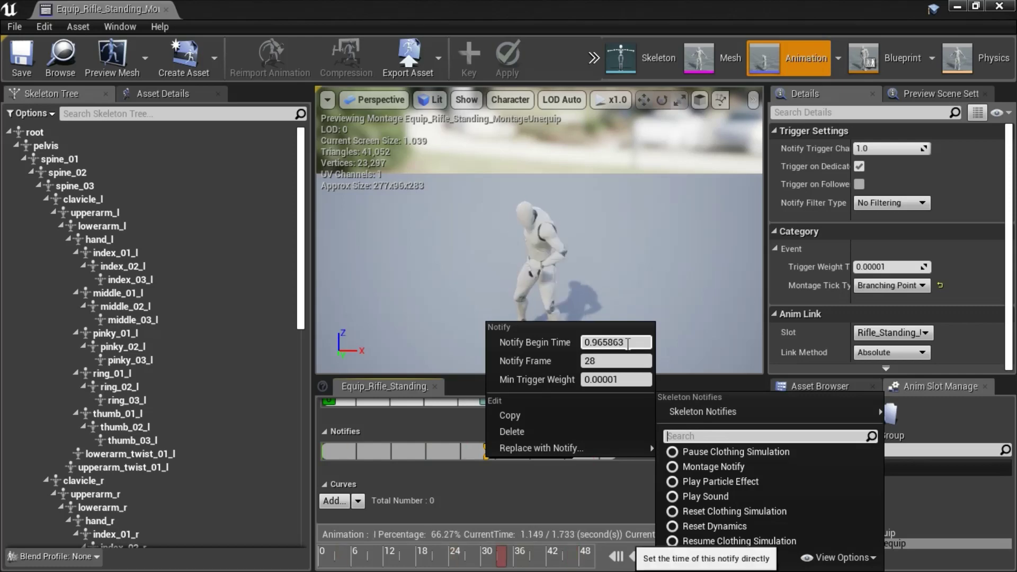
left_click(630, 343)
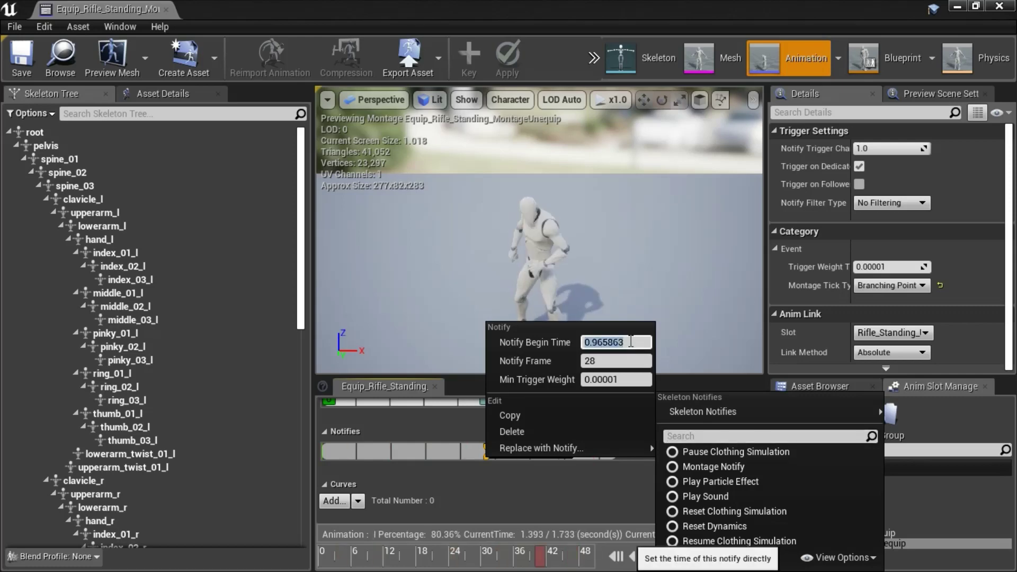
left_click(725, 5)
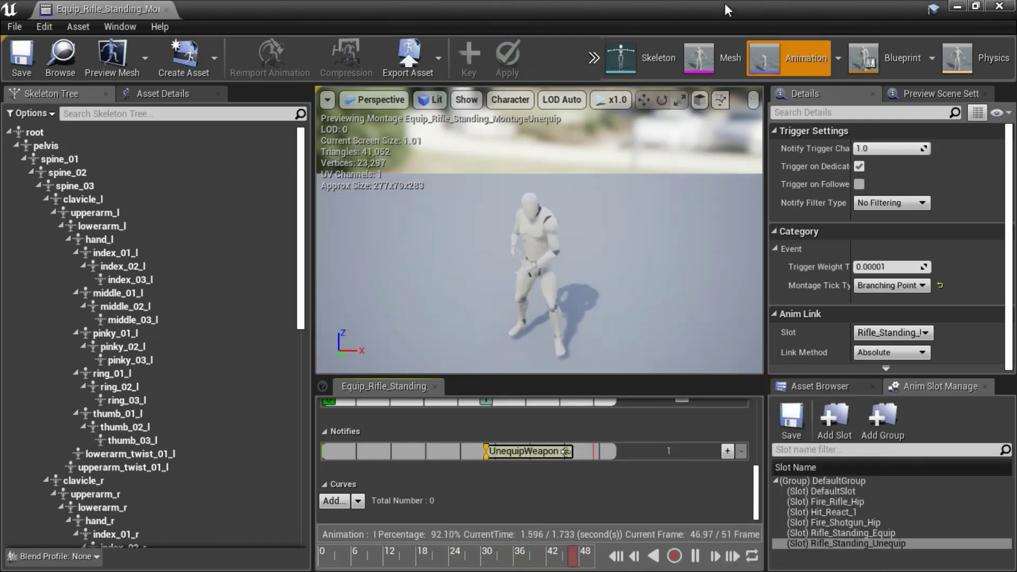
left_click(999, 6)
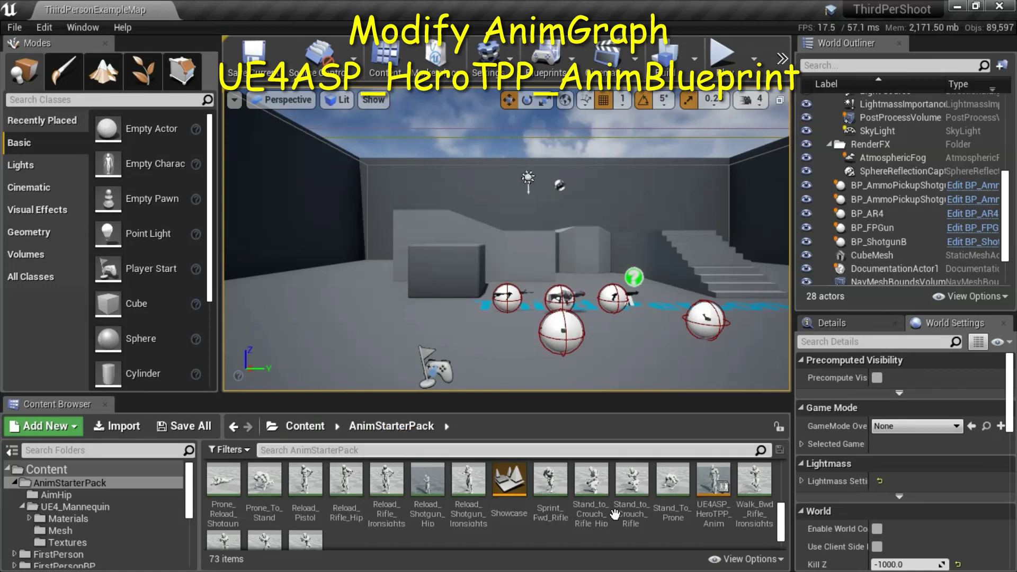
Step: Open the UE4ASP_HeroTPP_AnimBlueprint and examine how the Rifle_Standing_Equip and Rifle_Standing_Unequip slot nodes are wired in its AnimGraph
double_click(719, 488)
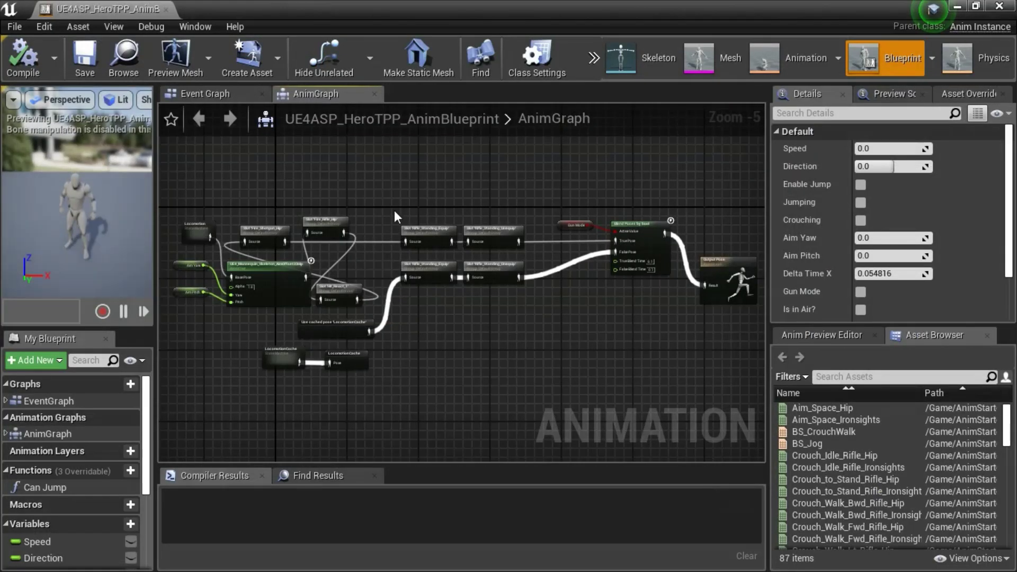
left_click_drag(395, 212, 536, 317)
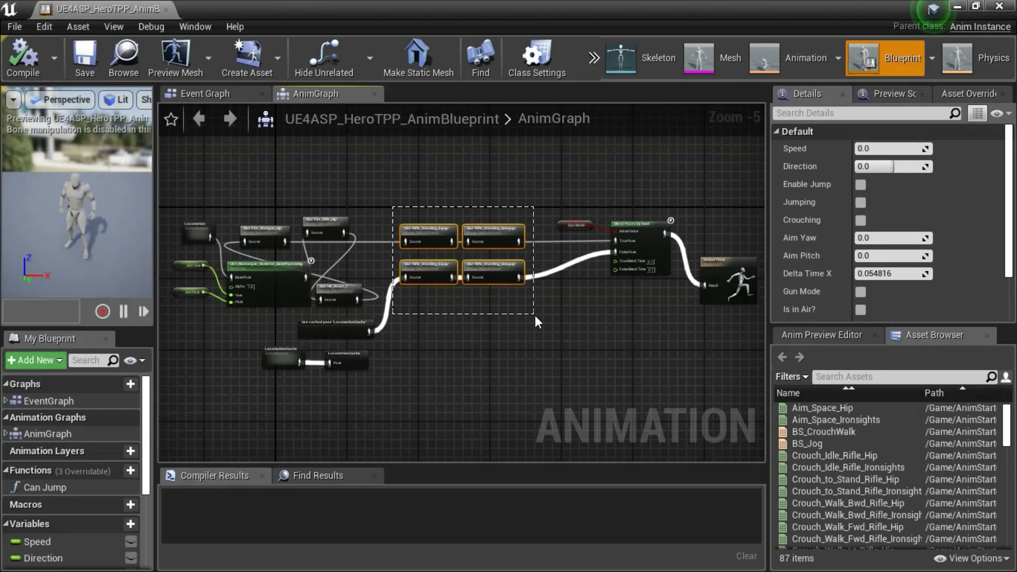
left_click_drag(535, 316, 535, 316)
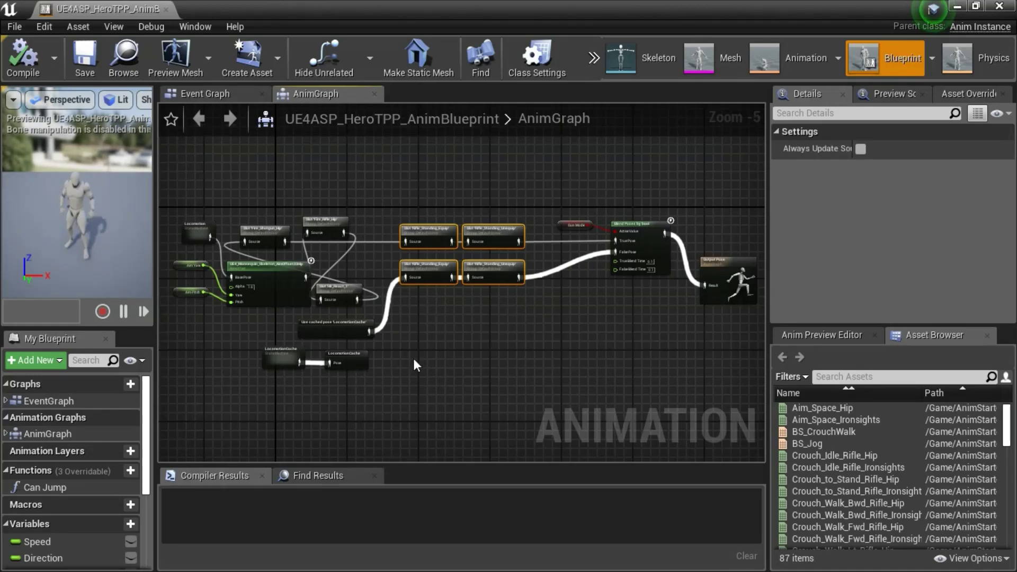
scroll(413, 358, "up", 2)
right_click_drag(414, 352, 645, 410)
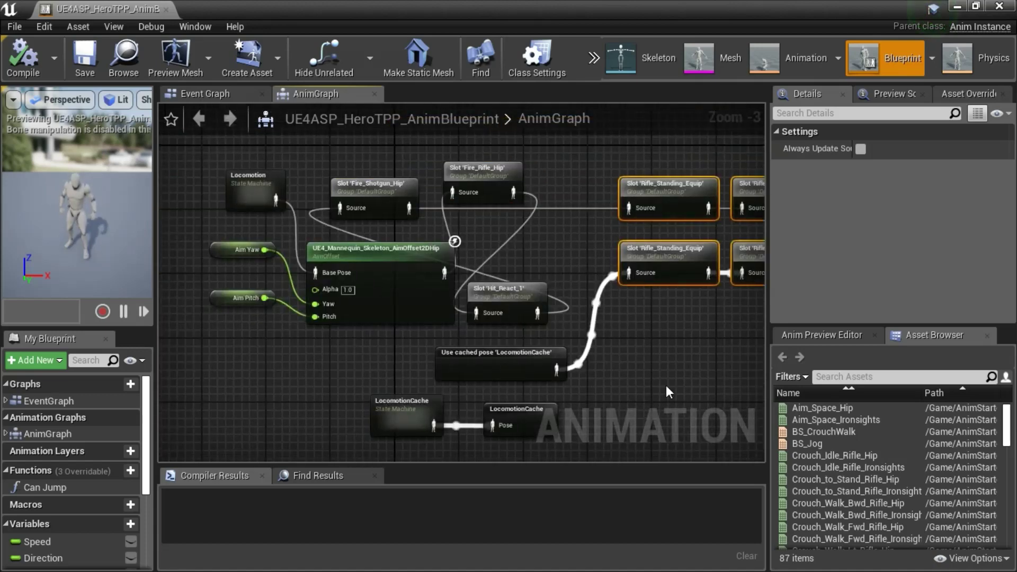
scroll(666, 386, "up", 1)
right_click_drag(666, 383, 463, 416)
scroll(447, 377, "up", 2)
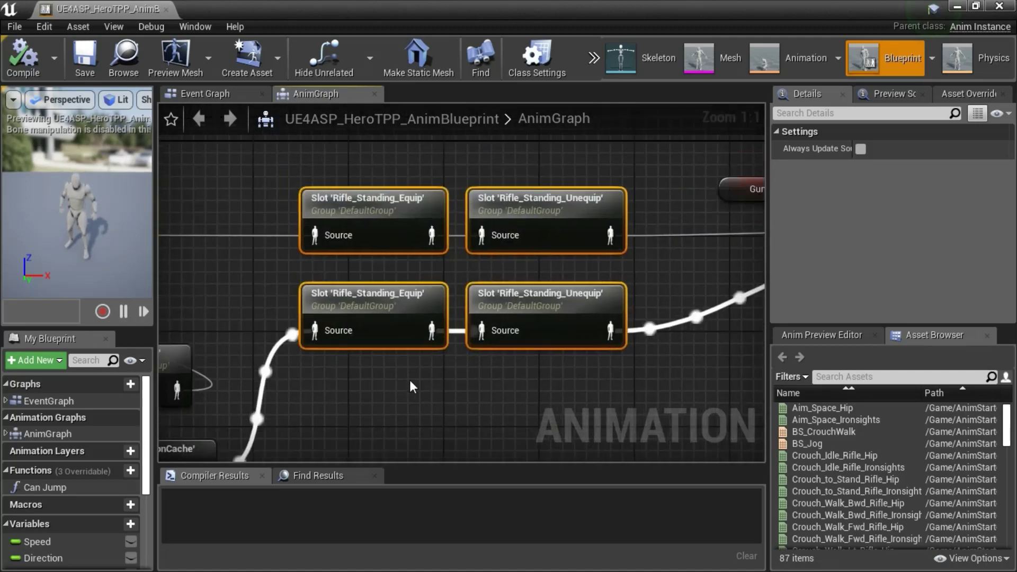
Step: Inspect the slot name of each Rifle_Standing_Equip and Rifle_Standing_Unequip node in both AnimGraph rows
left_click(411, 381)
left_click(343, 207)
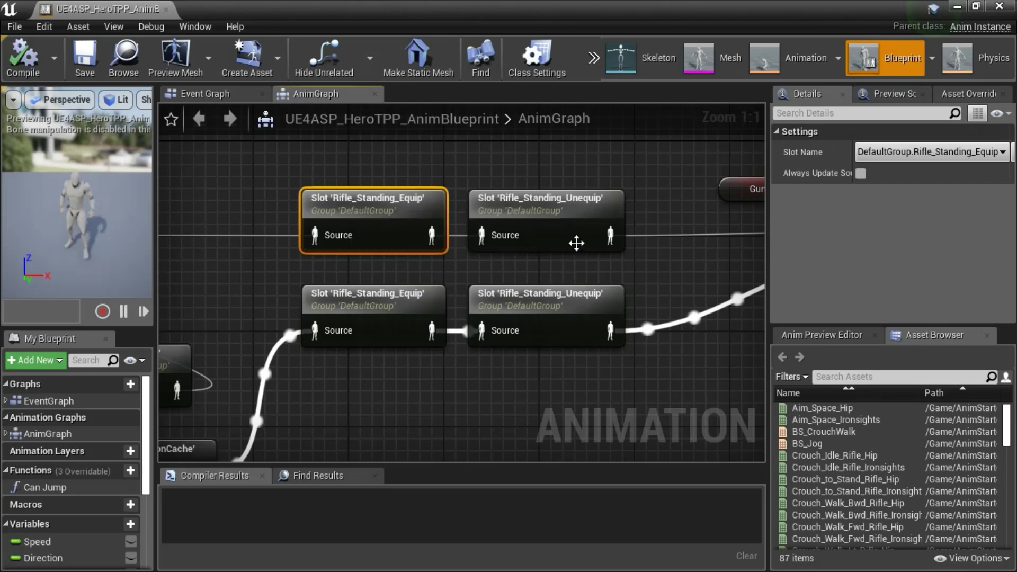
left_click(550, 205)
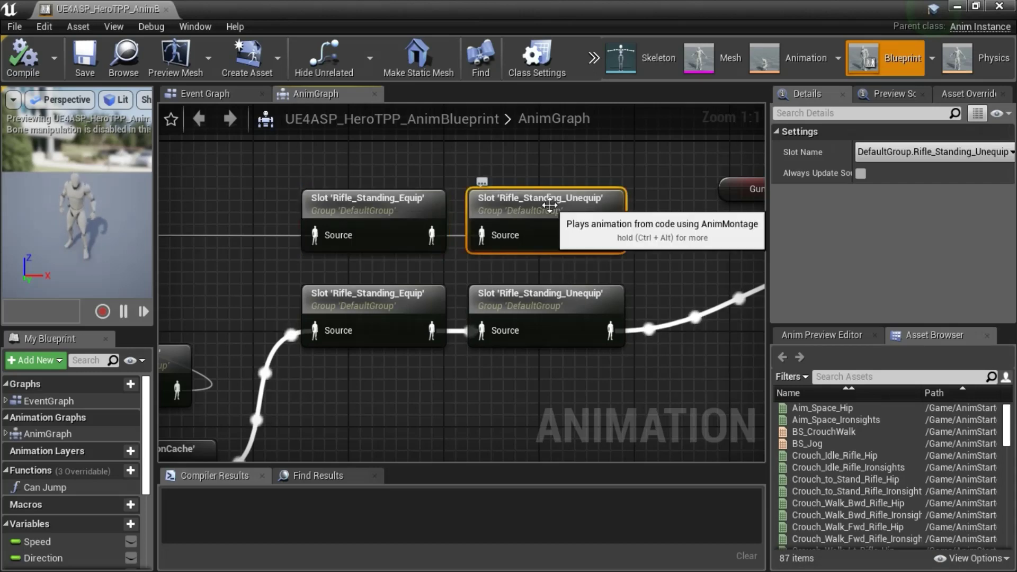
left_click(378, 300)
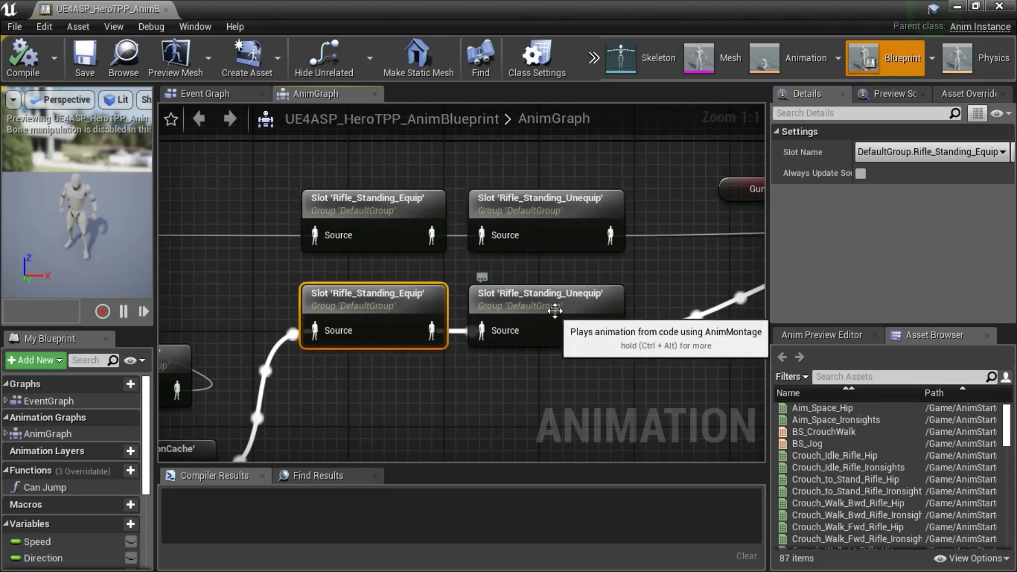
left_click(554, 311)
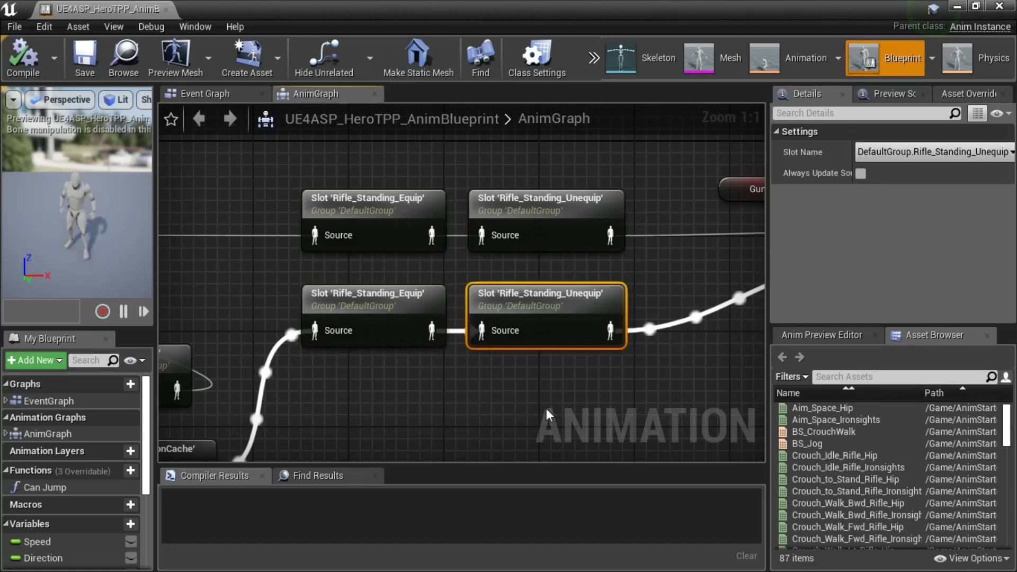
left_click(546, 409)
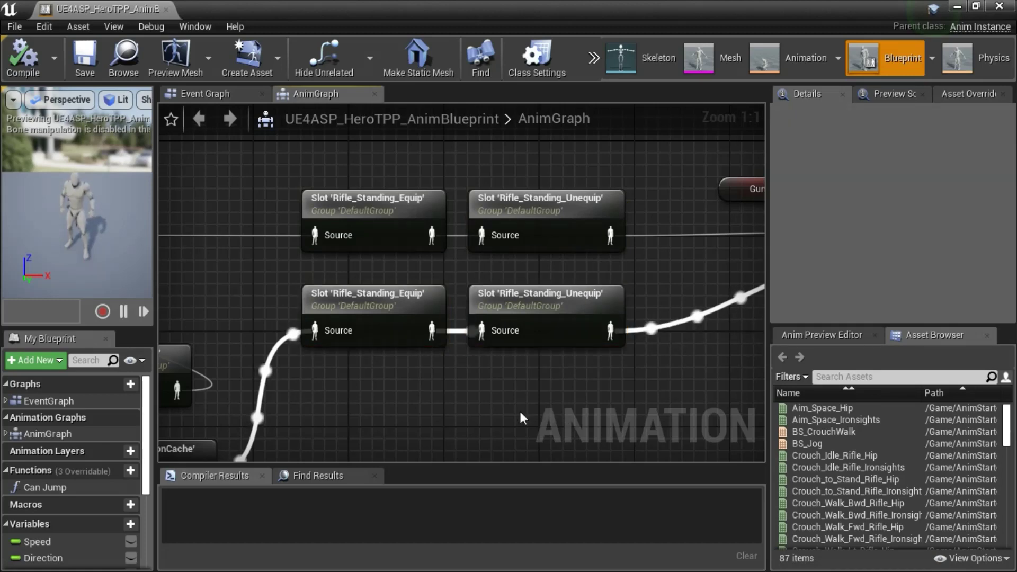
Step: Review the complete AnimGraph wiring from the locomotion nodes to the output pose, then close the animation blueprint
scroll(520, 411, "down", 4)
scroll(519, 412, "down", 1)
right_click_drag(520, 412, 469, 333)
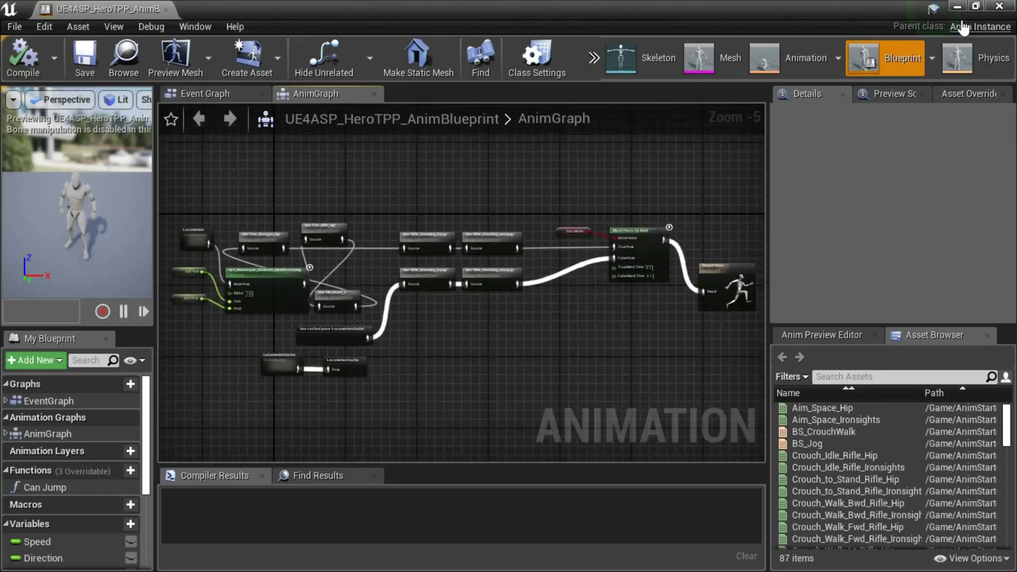
left_click(1001, 6)
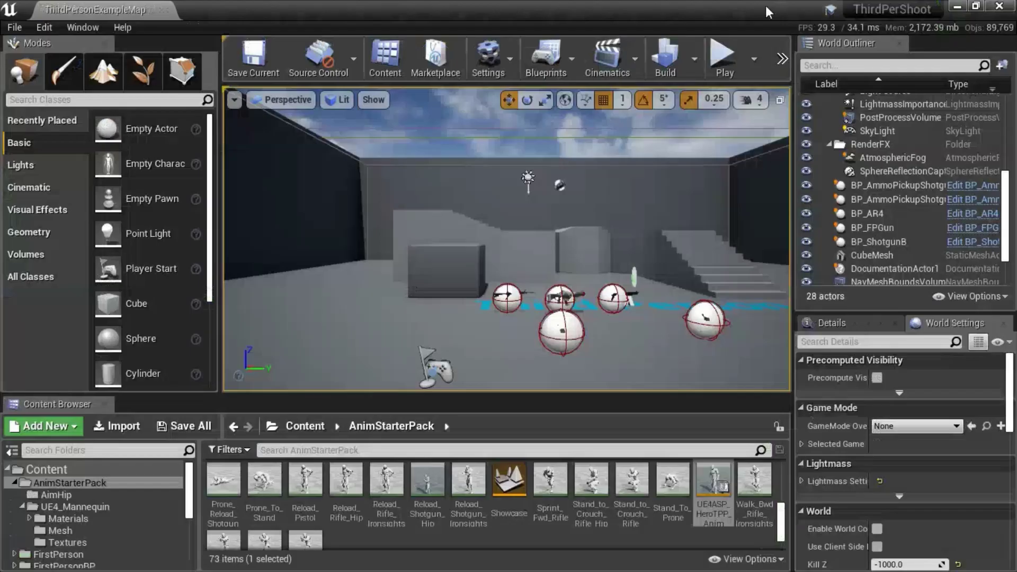
Step: Reopen the UE4ASP_HeroTPP_AnimBlueprint and examine the AnimNotify_EquipWeapon chain in its Event Graph, including the AttachToComponent socket name
double_click(717, 494)
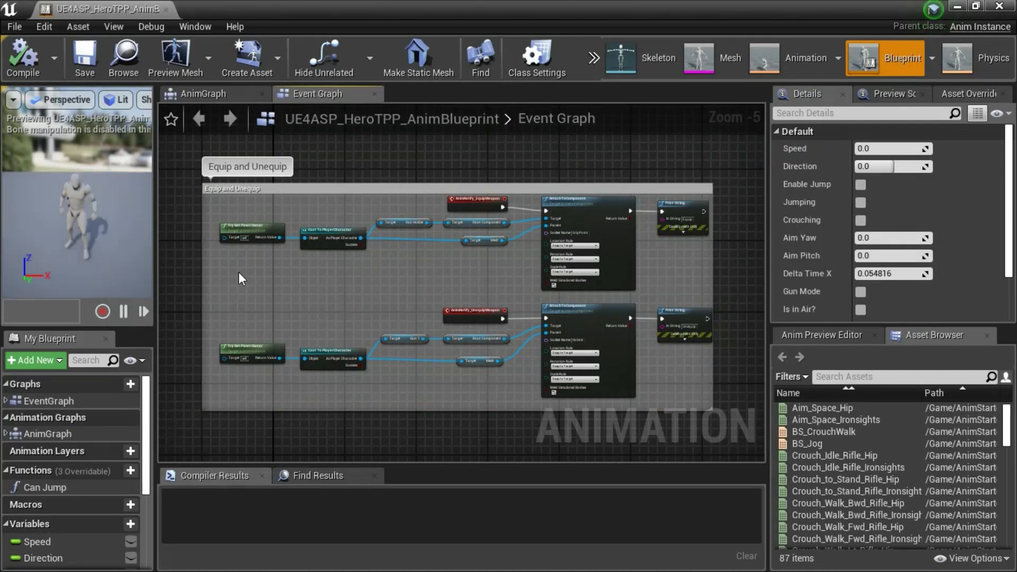
scroll(238, 272, "up", 5)
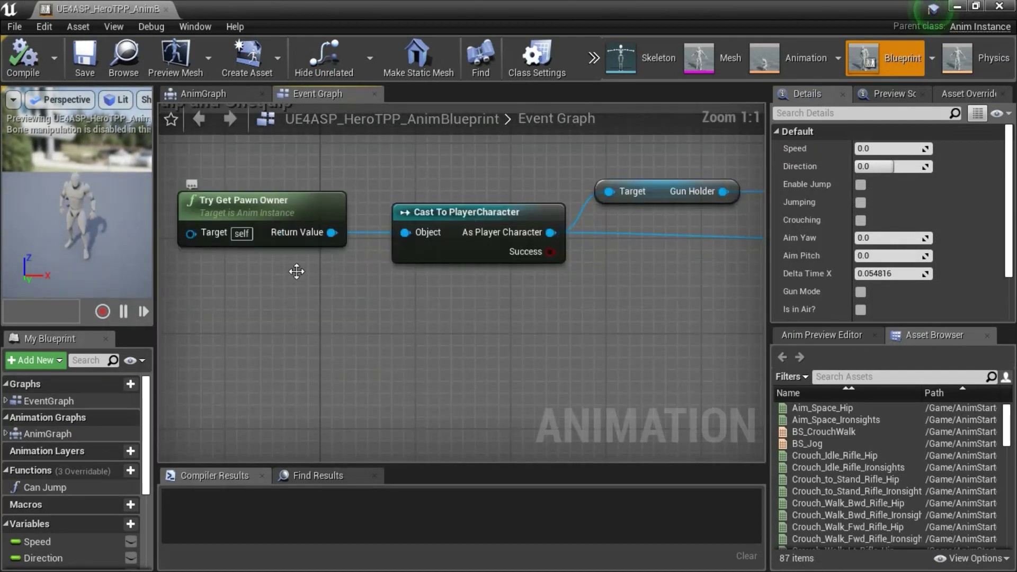
right_click_drag(297, 271, 297, 311)
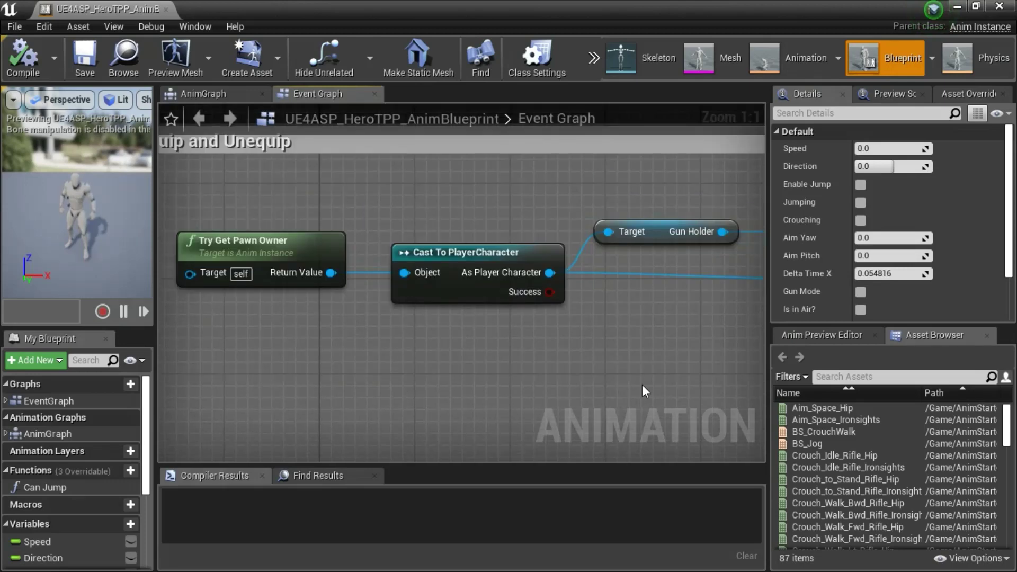
right_click_drag(642, 384, 288, 382)
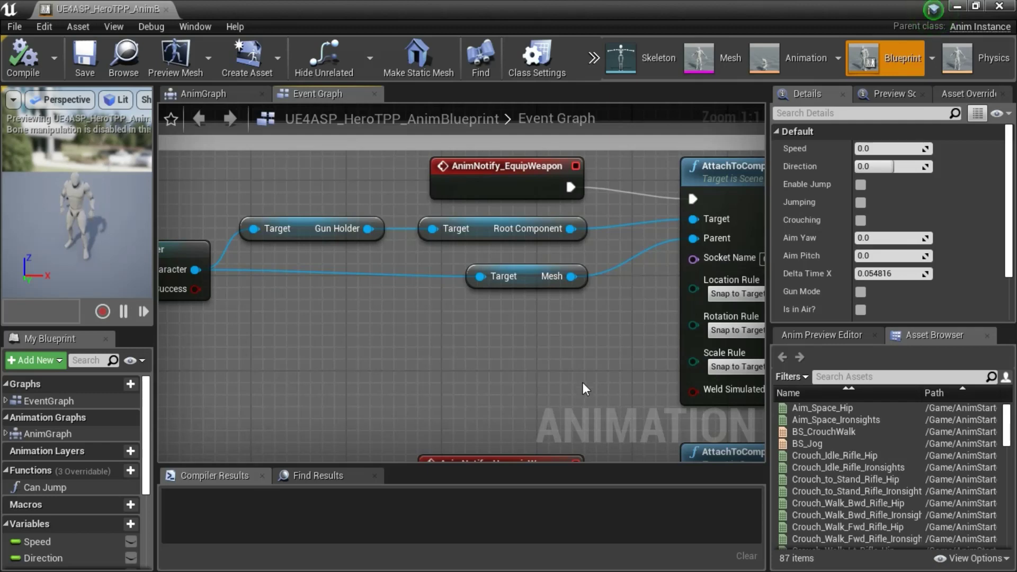
right_click_drag(583, 384, 205, 370)
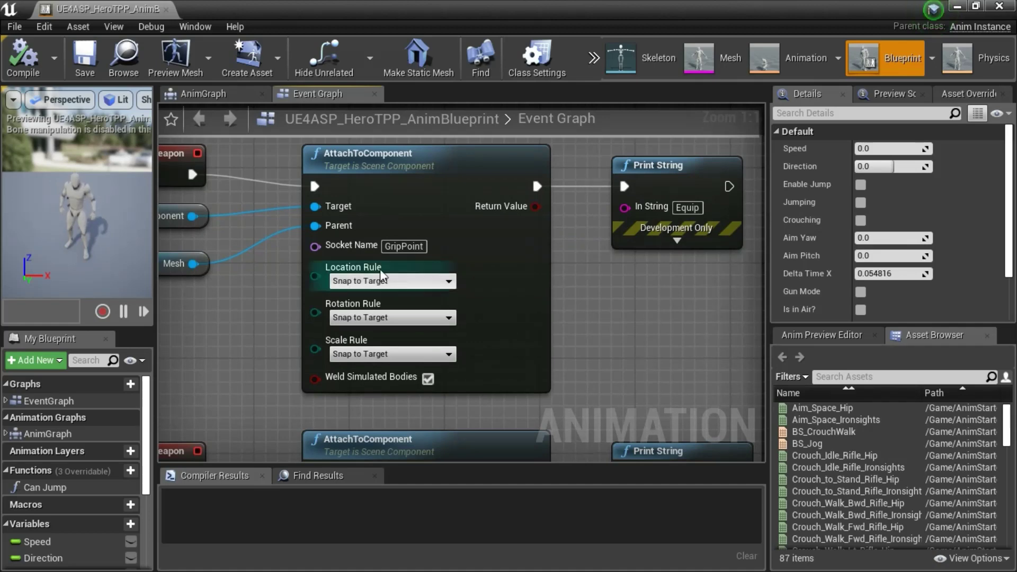
left_click(404, 247)
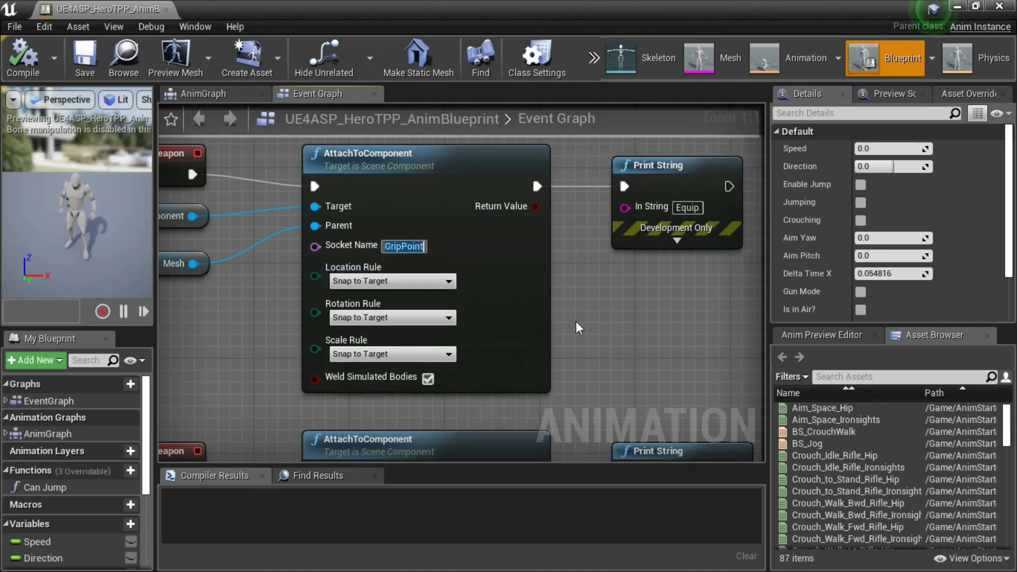
scroll(265, 335, "down", 1)
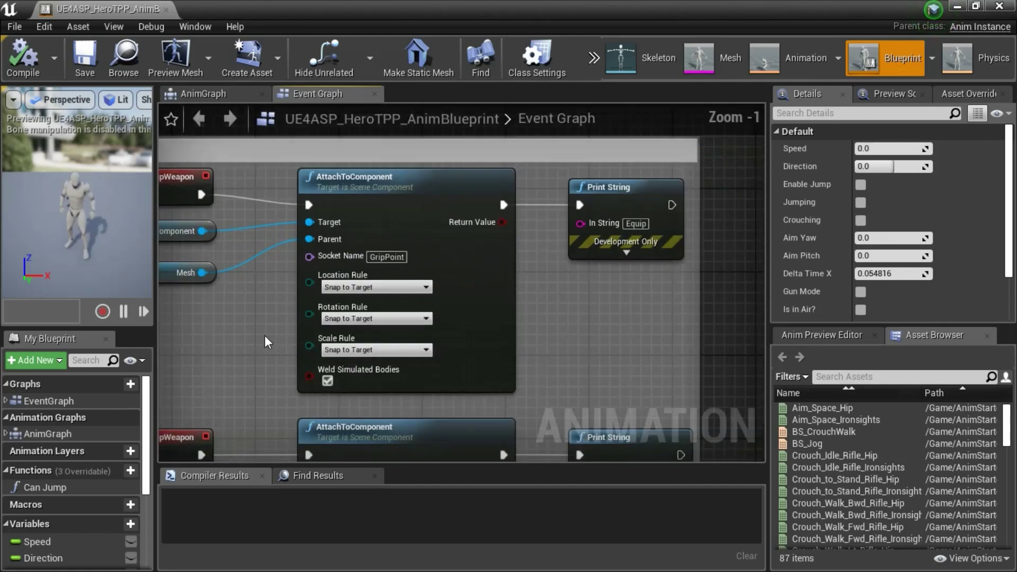
Step: Examine the AnimNotify_UnequipWeapon chain, from the Gun 1 reference through to the AttachToComponent node's socket name
scroll(265, 335, "down", 3)
right_click_drag(265, 336, 577, 254)
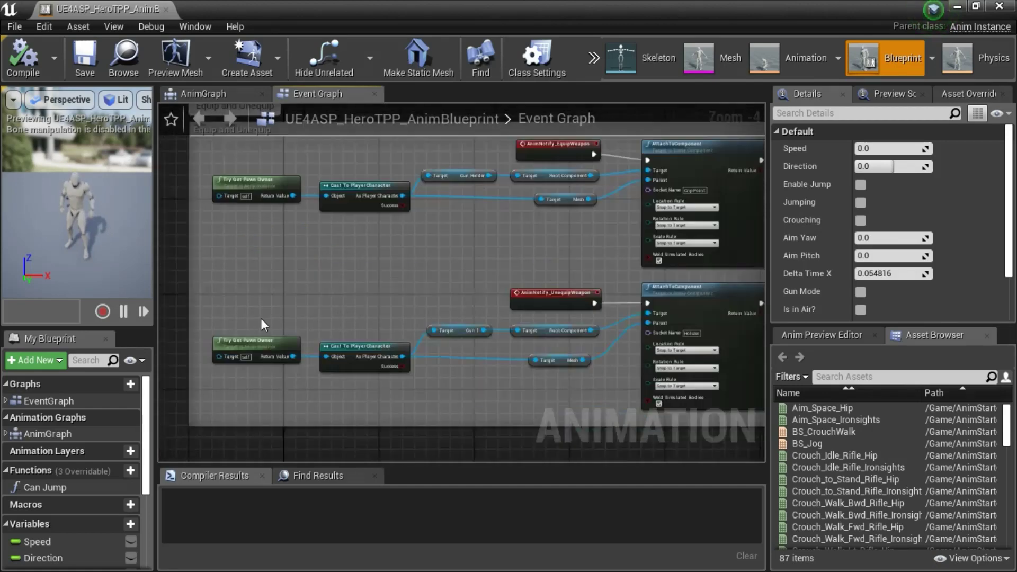
scroll(261, 318, "up", 4)
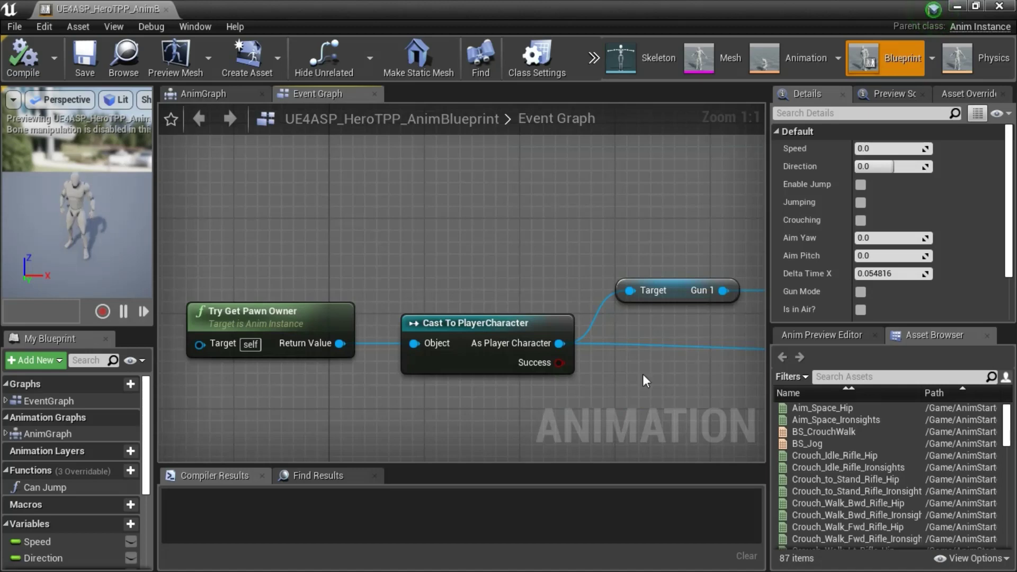
right_click_drag(643, 374, 255, 381)
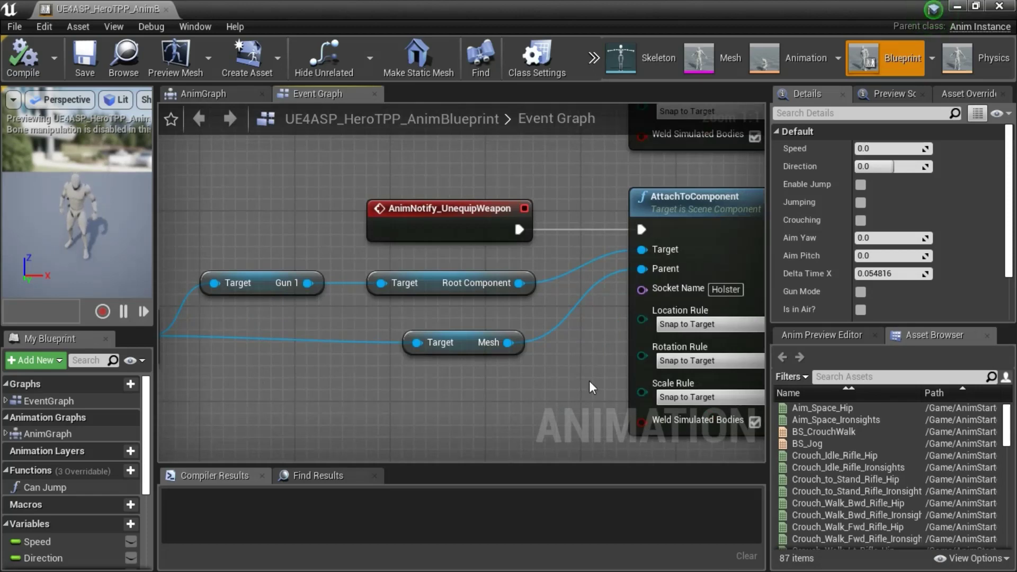
right_click_drag(590, 380, 239, 367)
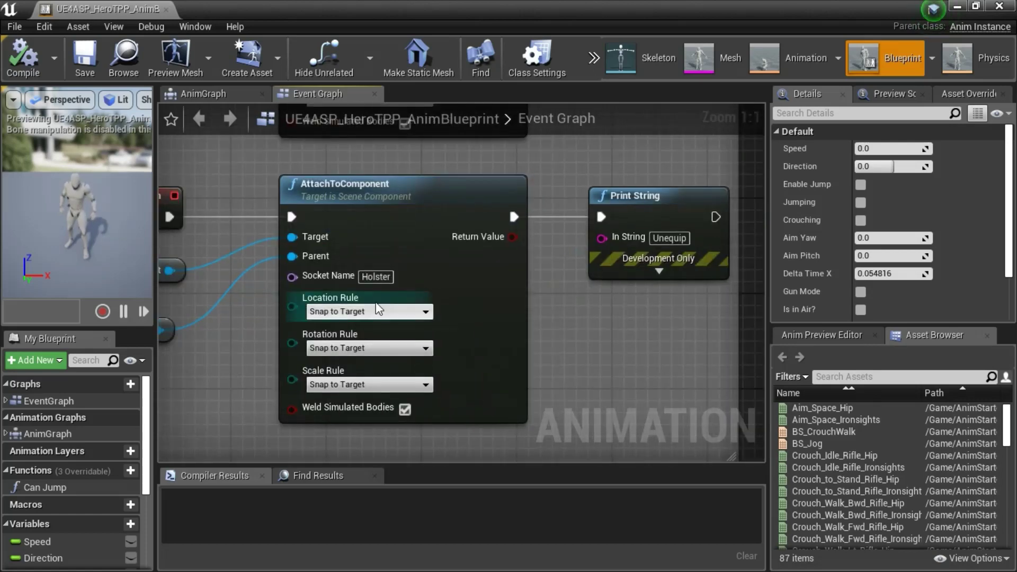
left_click(378, 278)
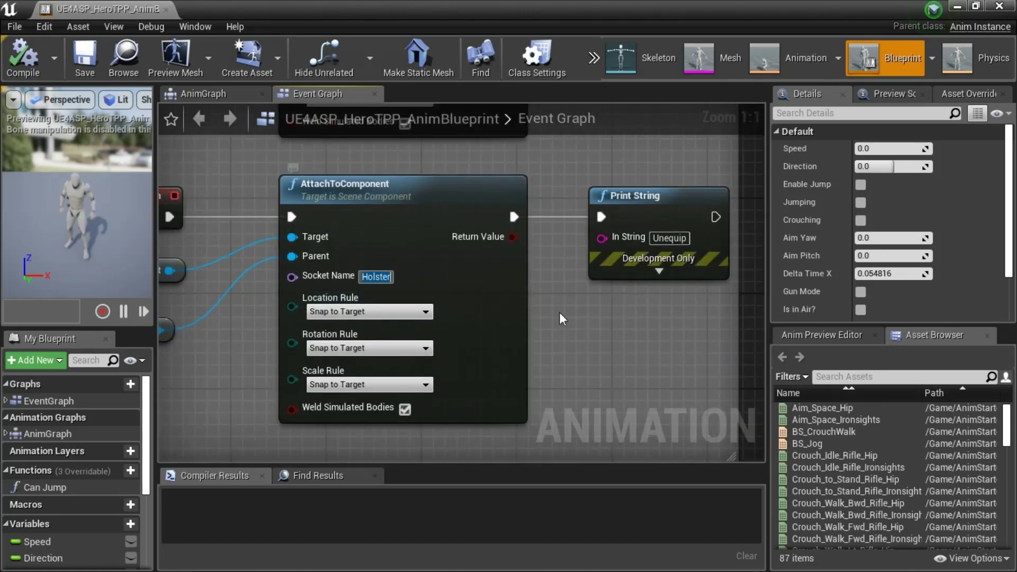
left_click(568, 324)
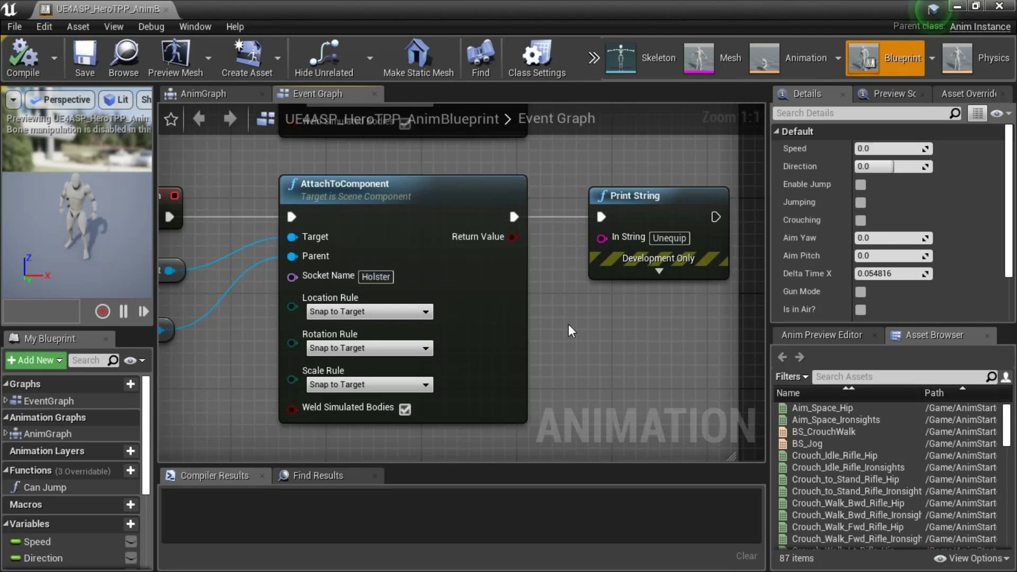
Step: Review the whole Equip and Unequip comment group, then compile and close the animation blueprint
scroll(569, 326, "down", 3)
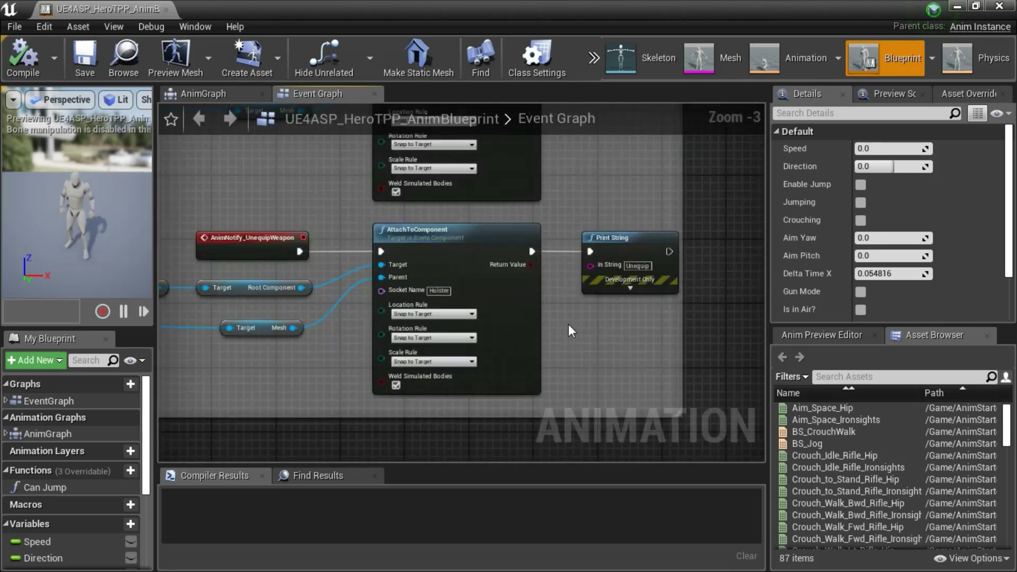
scroll(568, 324, "down", 1)
right_click_drag(568, 325, 643, 373)
scroll(644, 373, "down", 1)
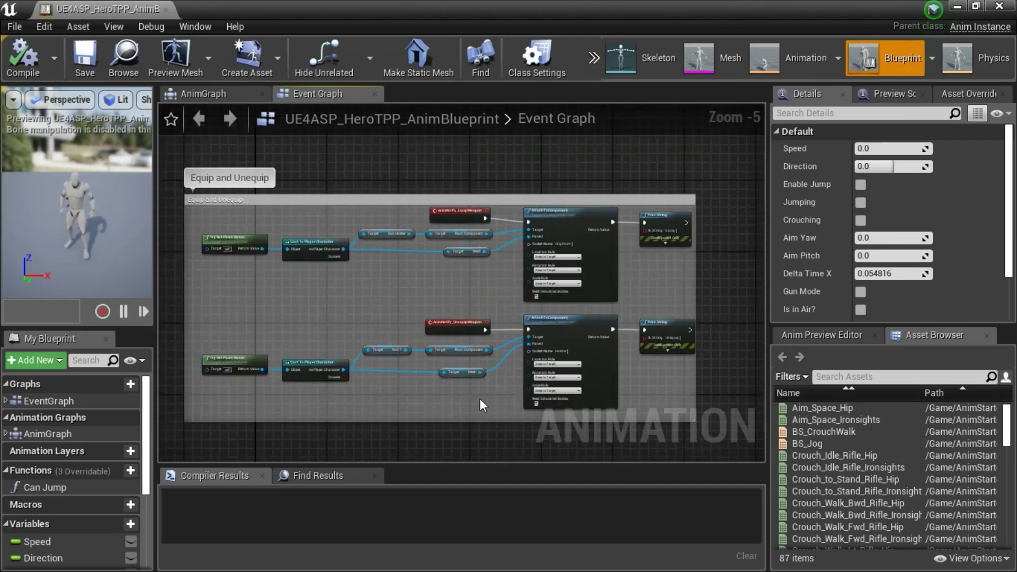
right_click_drag(479, 399, 493, 397)
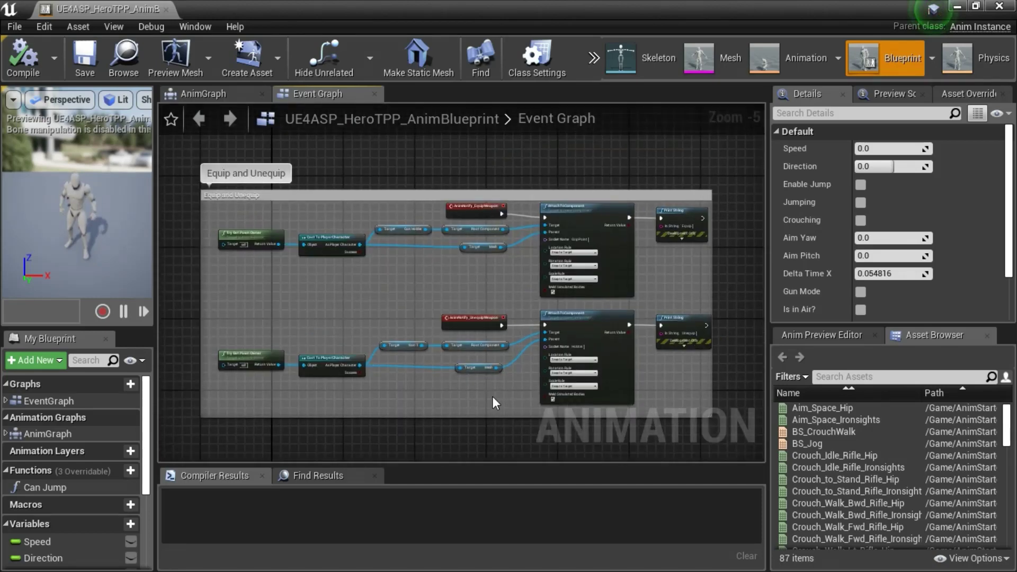
left_click(22, 55)
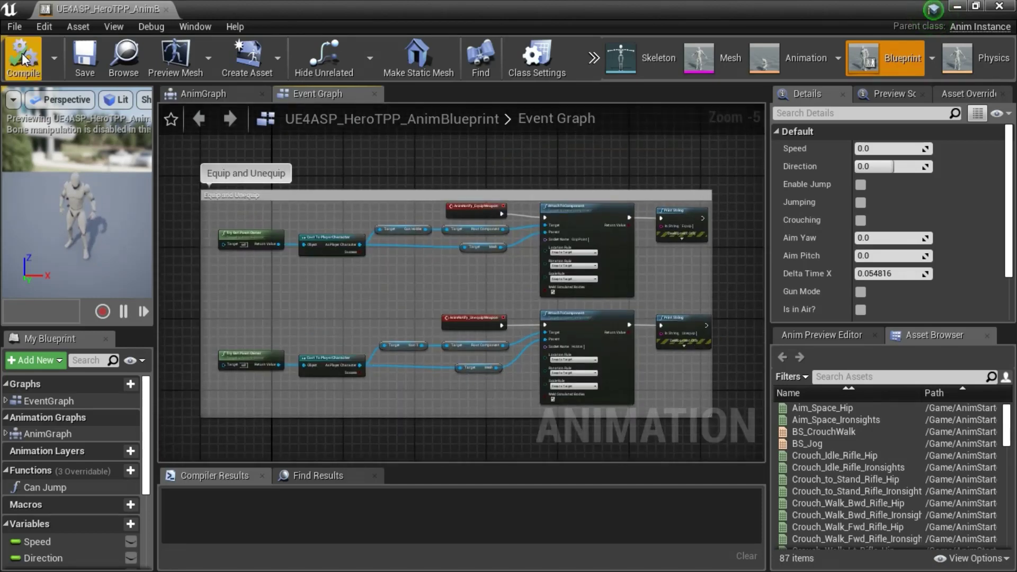
left_click(999, 6)
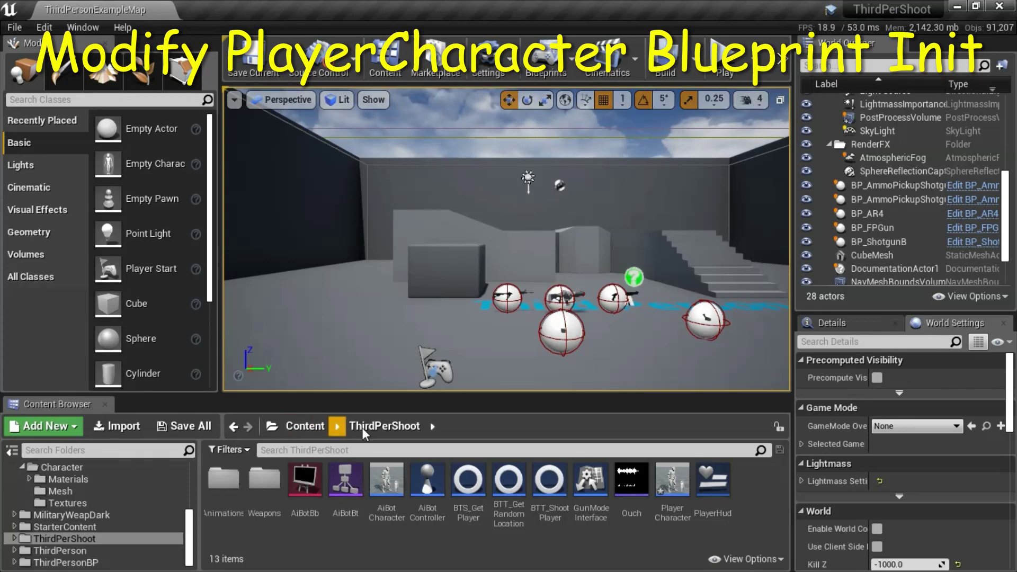
Step: Open the PlayerCharacter blueprint from the ThirdPerShoot folder and look over the initialization and gun-attachment nodes in its Event Graph
double_click(679, 487)
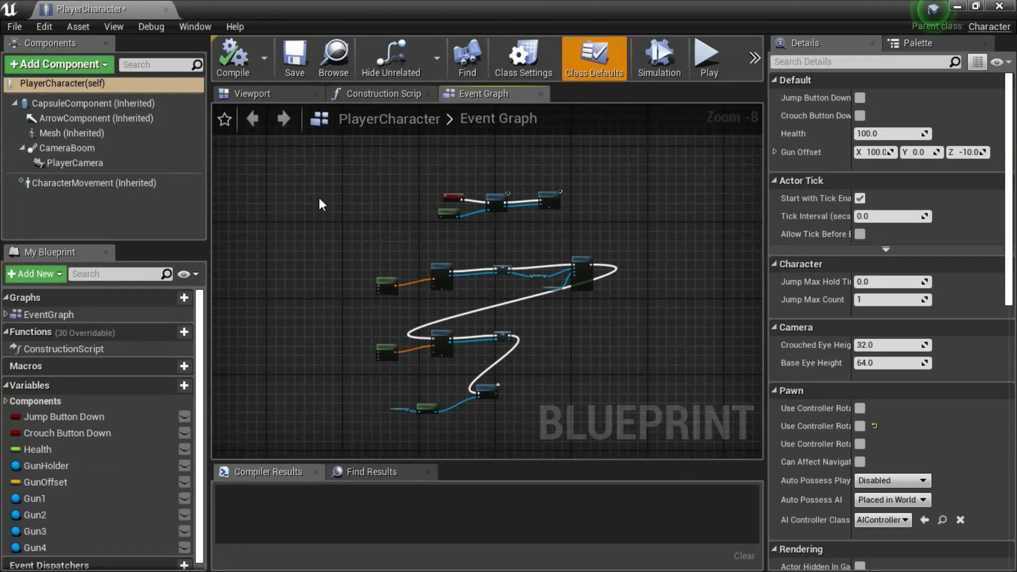
left_click_drag(305, 172, 650, 422)
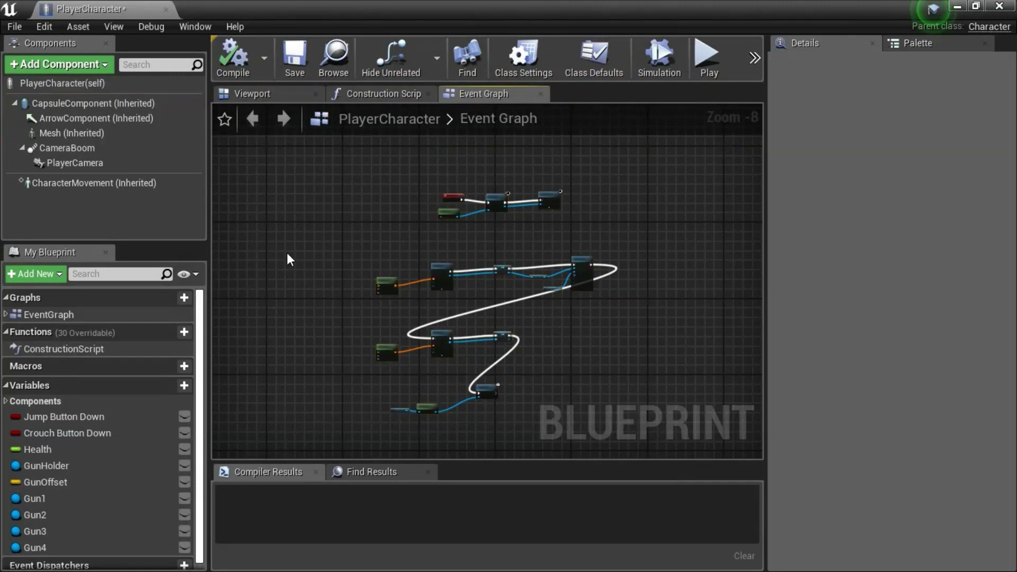
left_click_drag(327, 248, 642, 427)
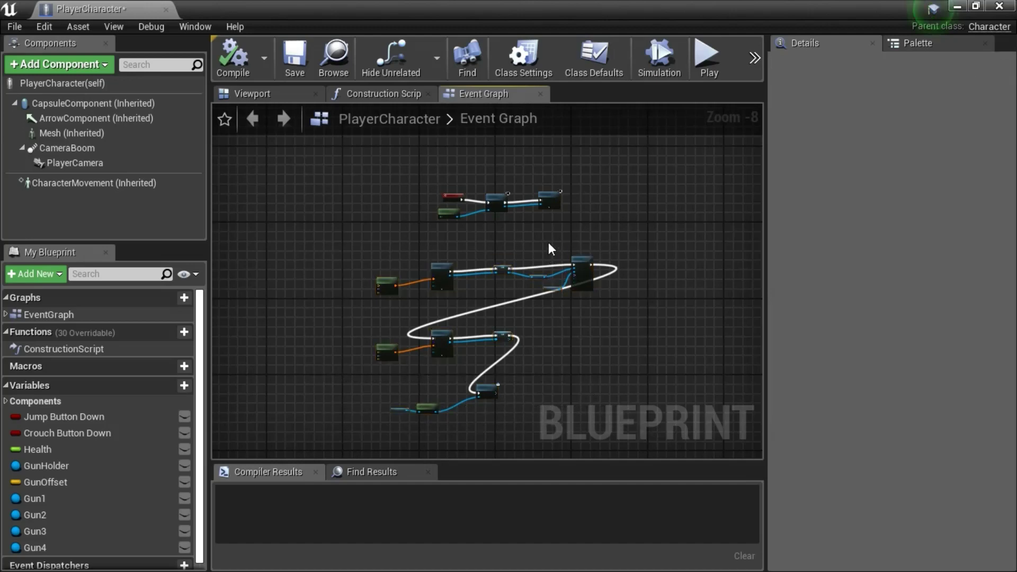
Step: Examine the Event BeginPlay chain that creates the Player Hud widget and adds it to the viewport, then close the blueprint
scroll(539, 234, "up", 1)
scroll(539, 234, "up", 1)
right_click_drag(525, 225, 516, 317)
scroll(510, 313, "up", 6)
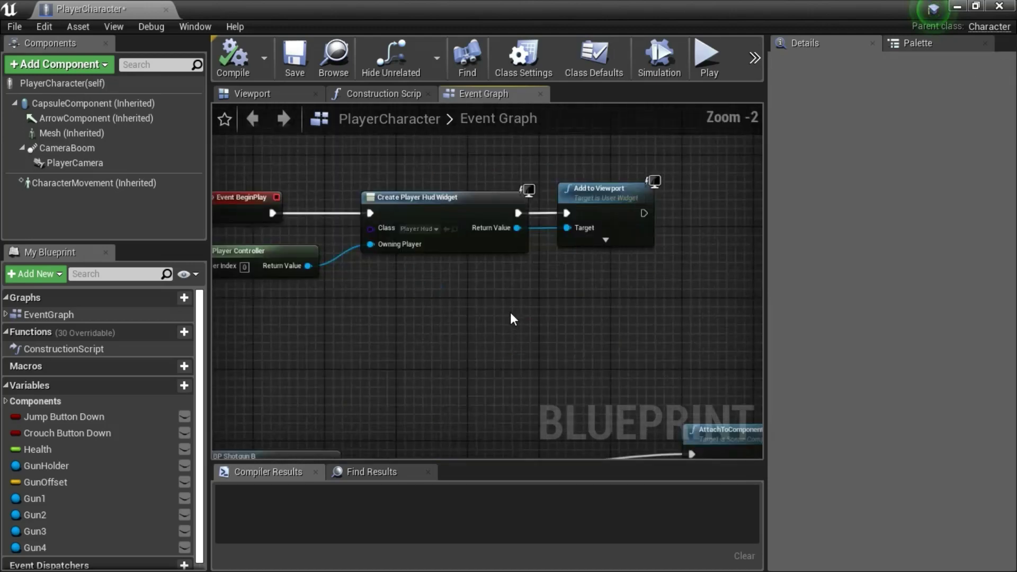
right_click_drag(441, 289, 602, 370)
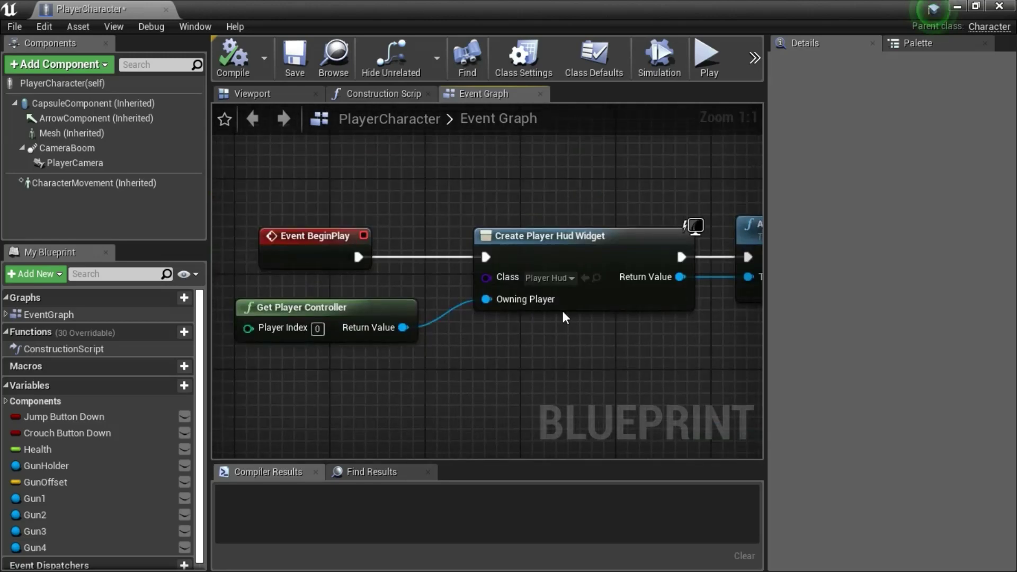
right_click_drag(654, 386, 498, 363)
scroll(530, 373, "down", 2)
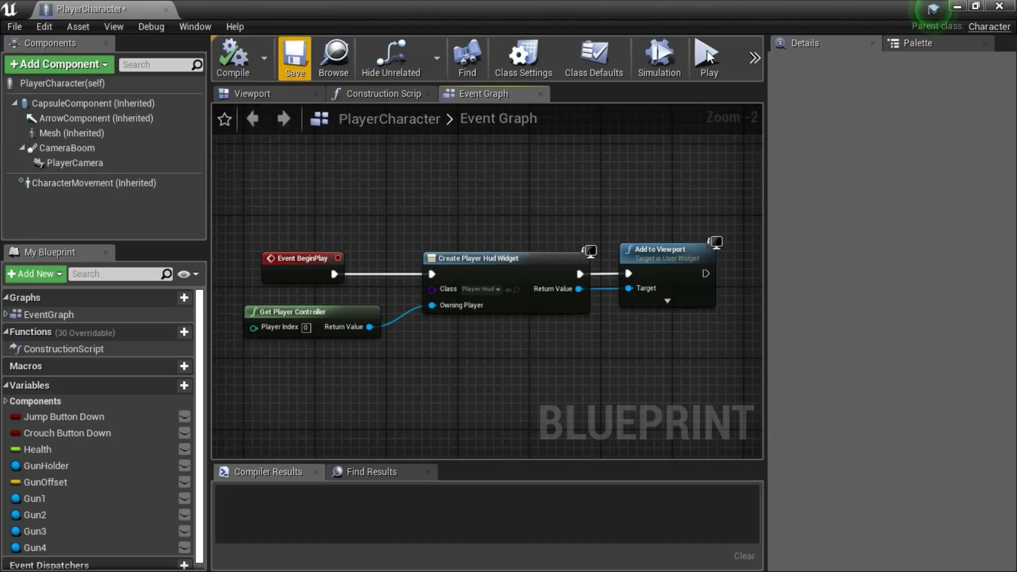
left_click(1011, 3)
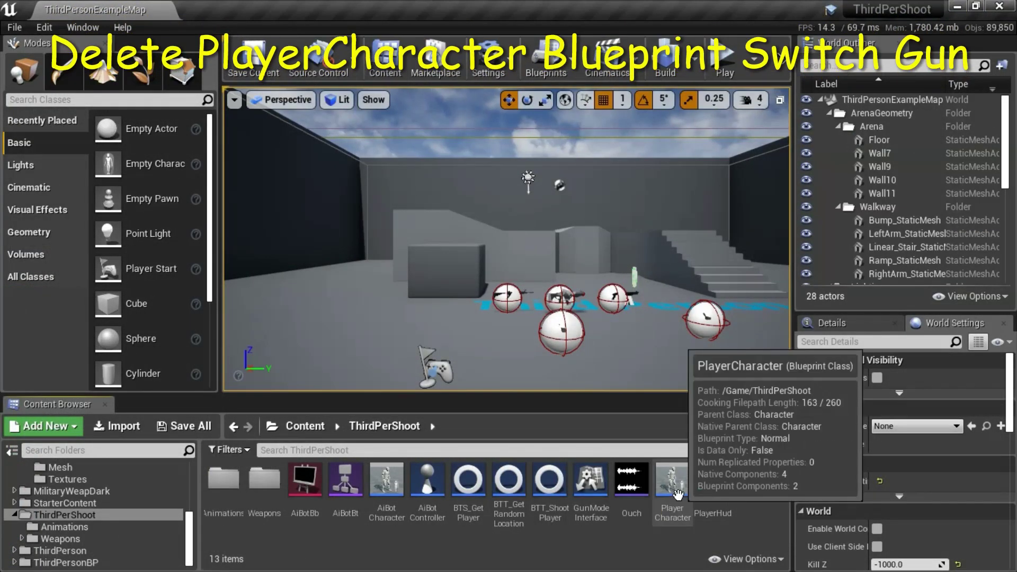
Step: Open the PlayerCharacter blueprint and delete the entire G key gun-switching node chain from its Event Graph
double_click(677, 493)
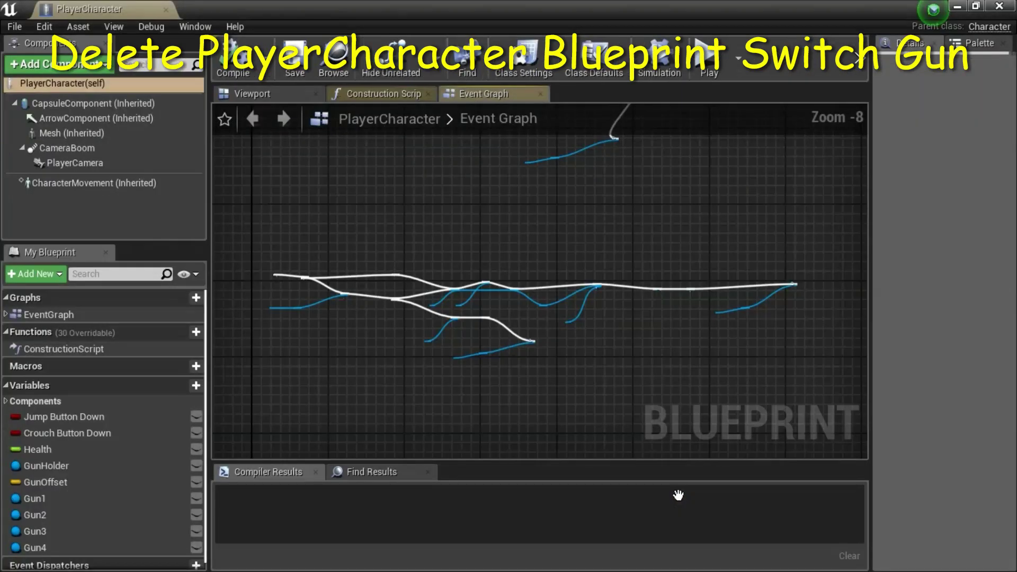
scroll(265, 288, "up", 6)
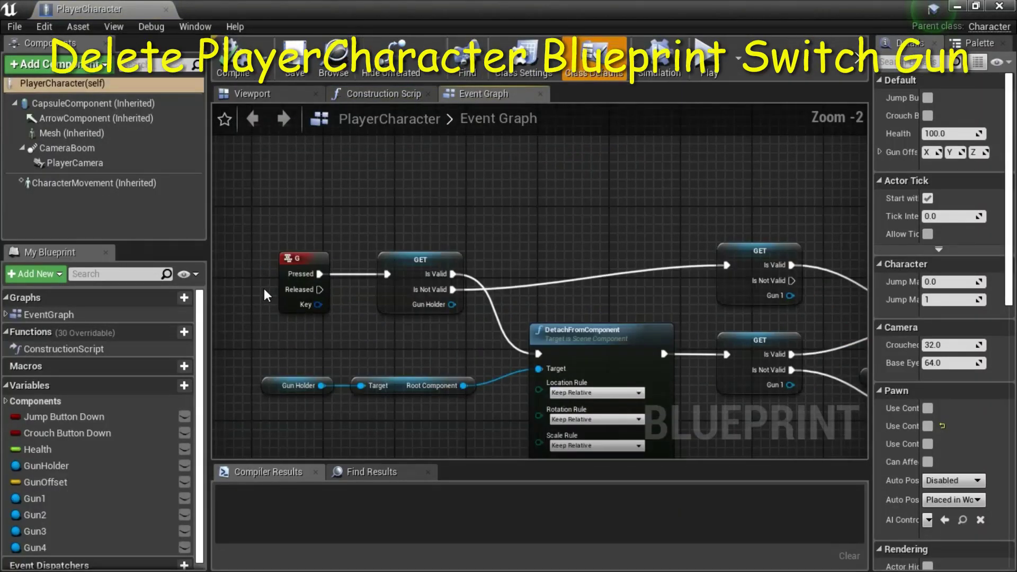
scroll(292, 307, "down", 5)
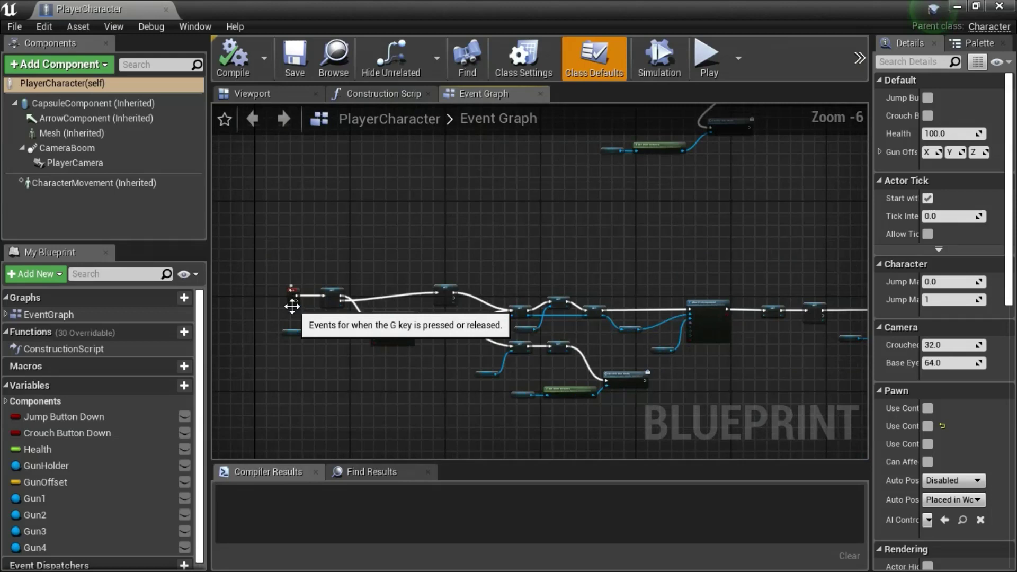
scroll(250, 257, "down", 1)
left_click_drag(245, 257, 834, 399)
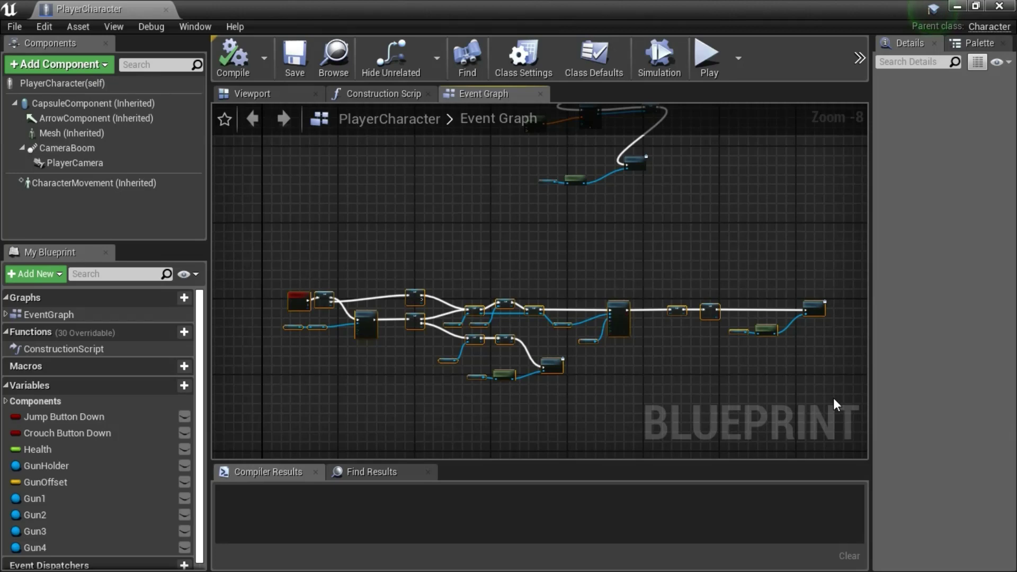
key("Delete")
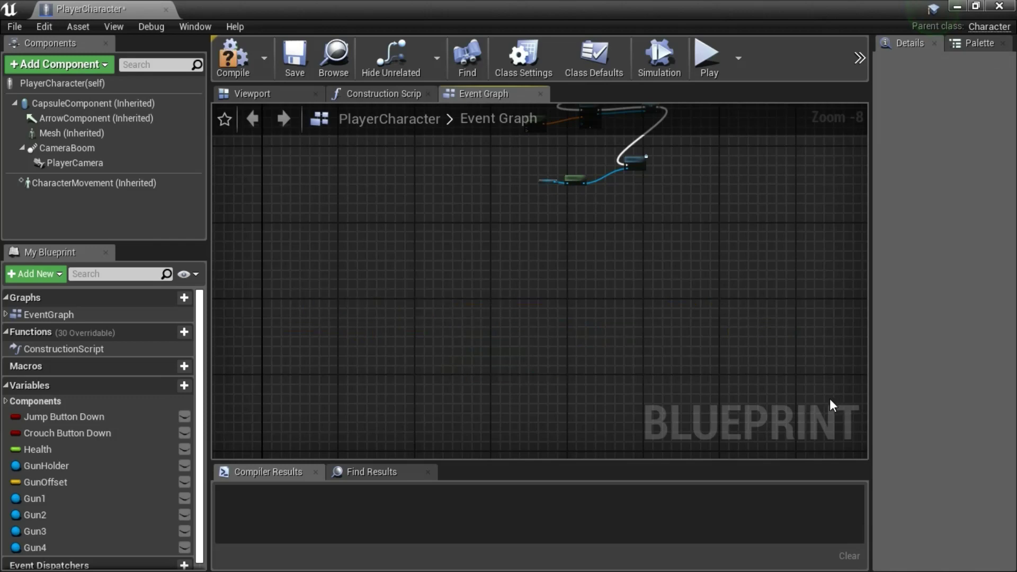
Step: Compile and save the PlayerCharacter blueprint, and close its editor
left_click(234, 56)
left_click(295, 58)
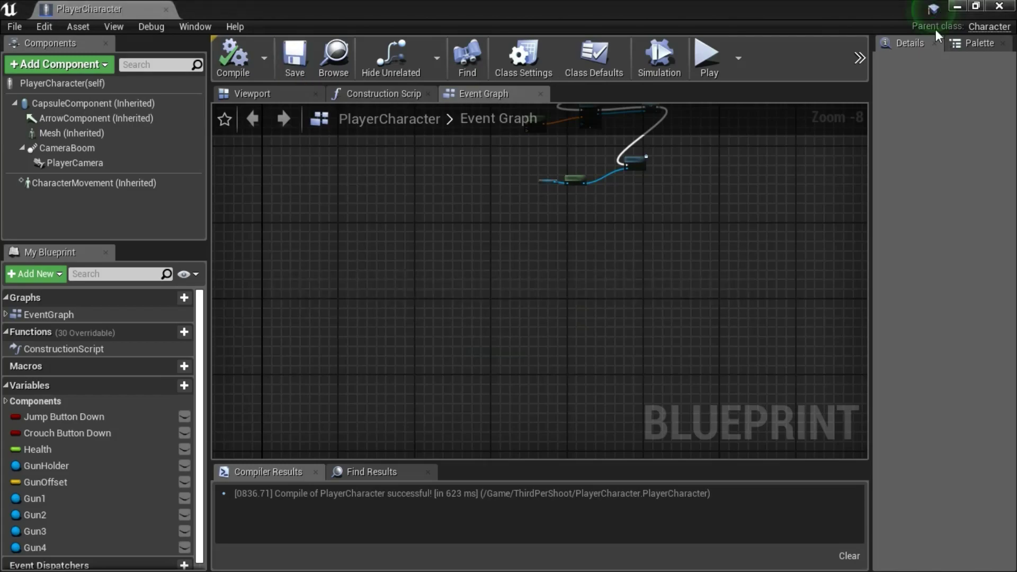
left_click(1006, 9)
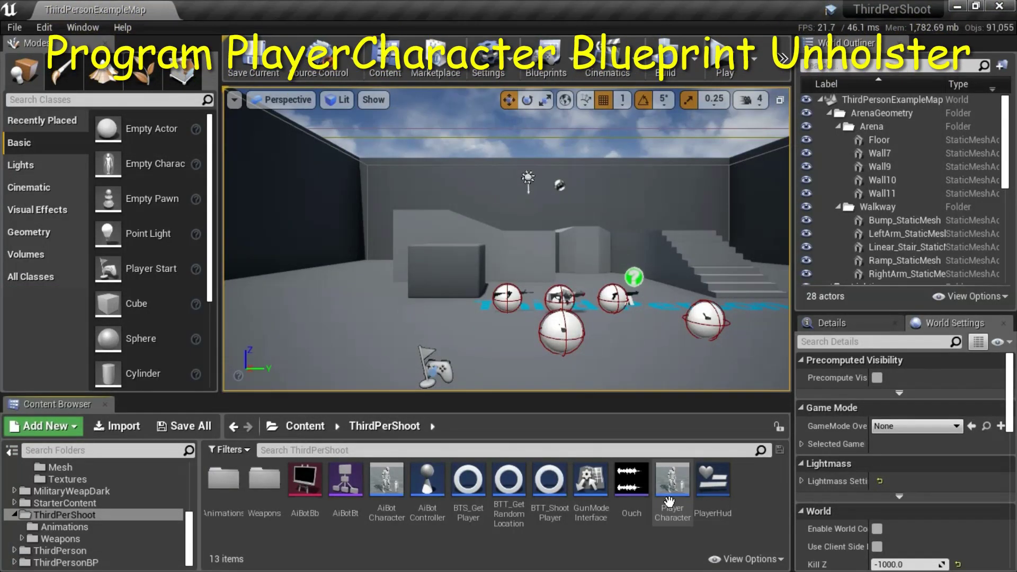
Step: Reopen the PlayerCharacter blueprint and examine the start of the Unholster group, from the F key event through the Gun 1 and Gun Holder validity checks
double_click(672, 499)
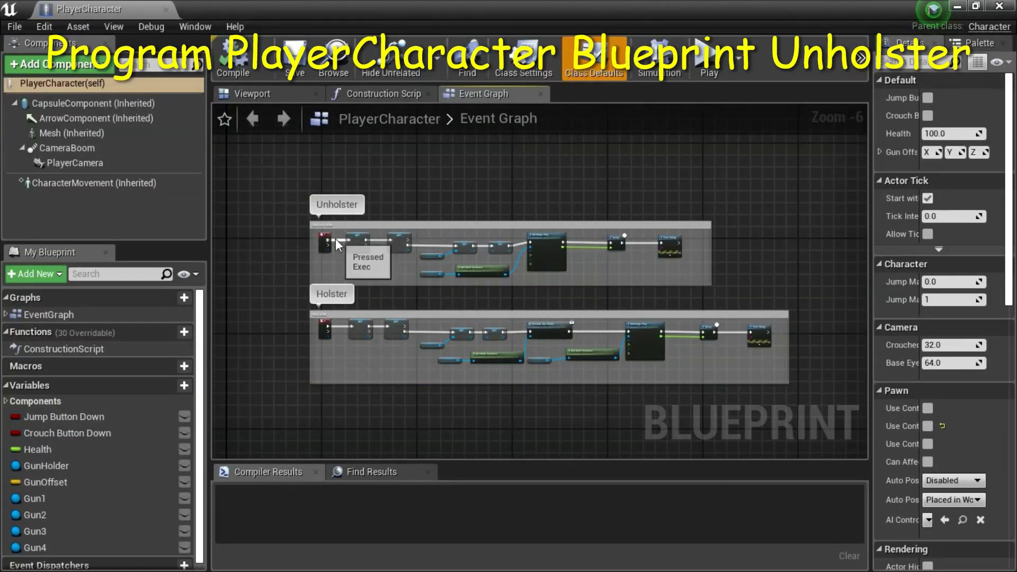
scroll(332, 238, "up", 4)
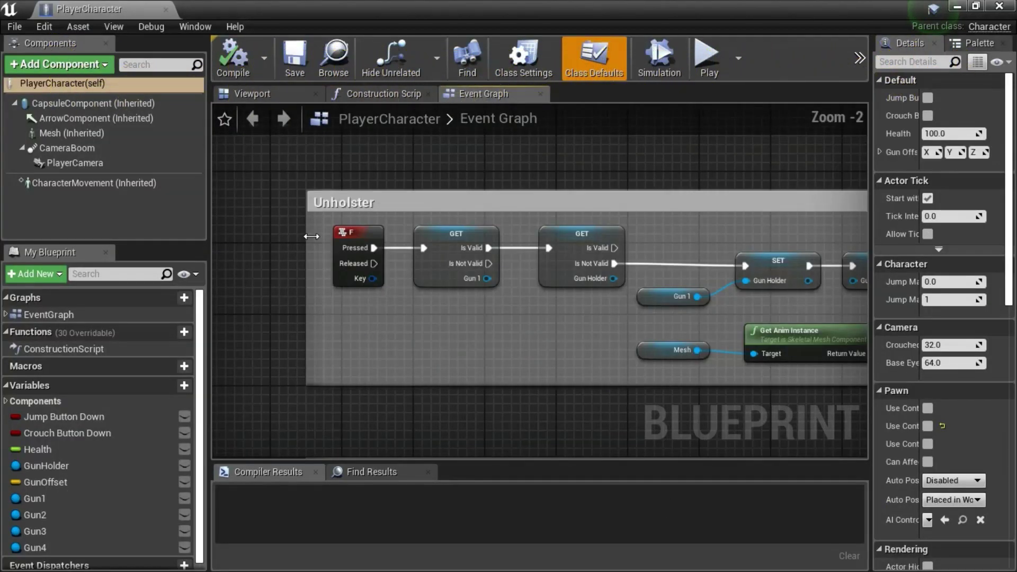
scroll(435, 335, "up", 1)
scroll(495, 355, "up", 1)
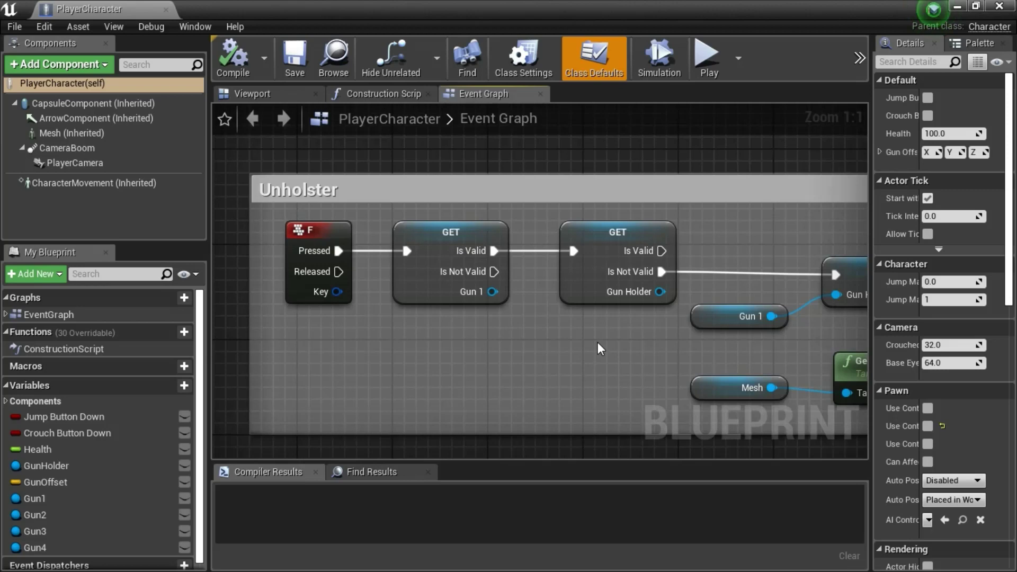
right_click_drag(598, 342, 551, 341)
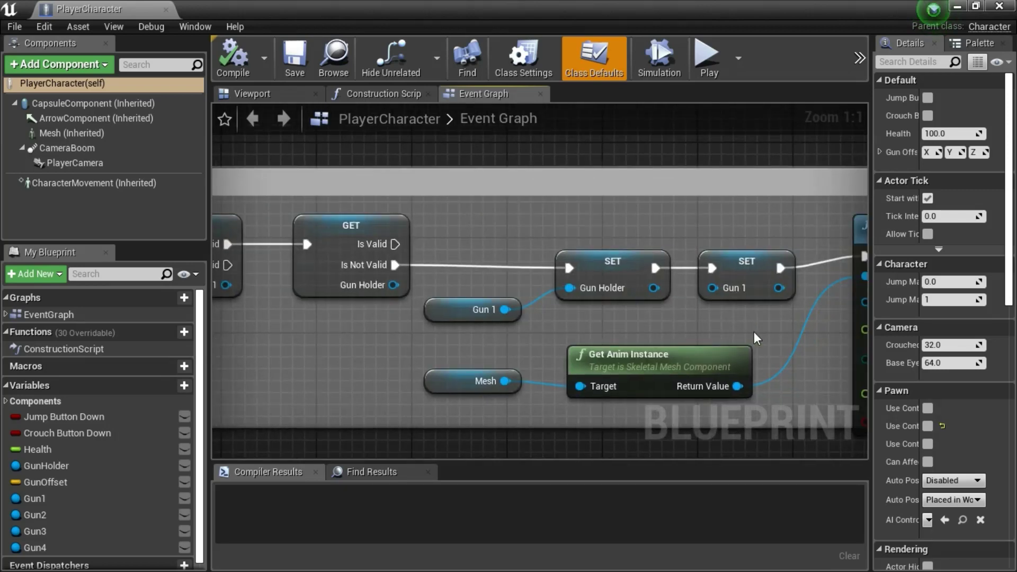
Step: Examine the rest of the Unholster chain, from the SET nodes through Montage Play, Delay and Print String, then close the blueprint
right_click_drag(755, 331, 487, 324)
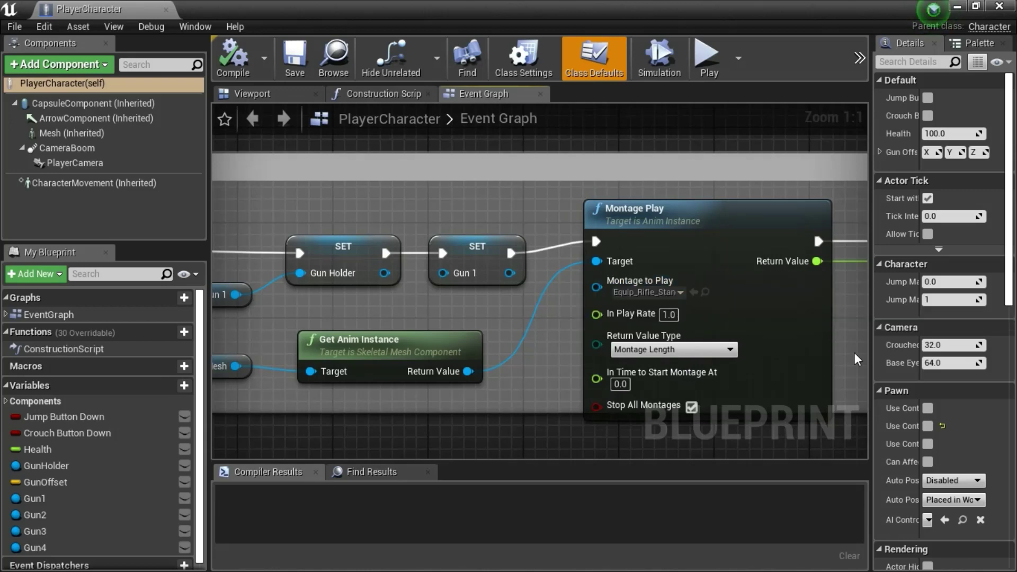
right_click_drag(857, 360, 598, 334)
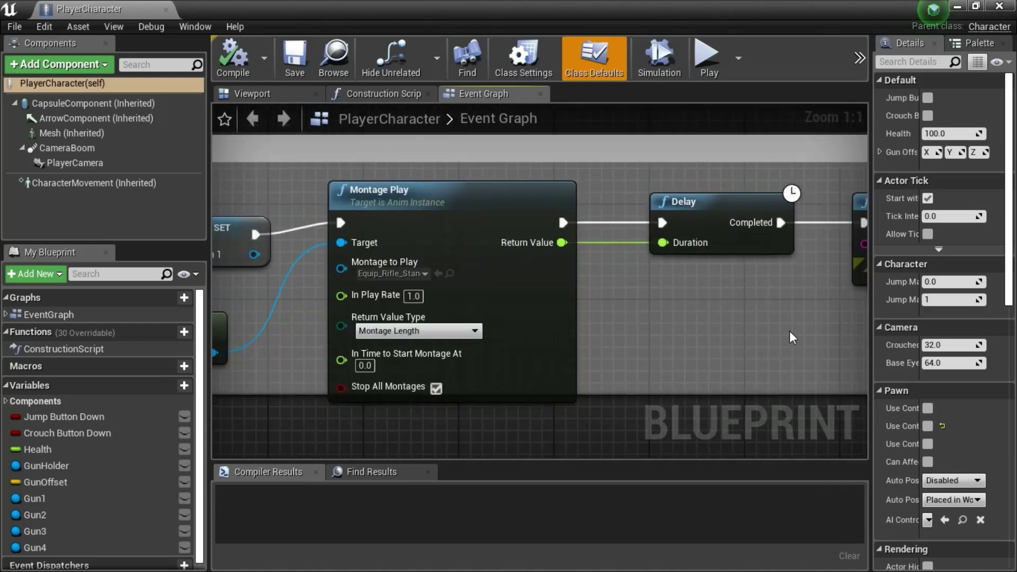
right_click_drag(791, 338, 543, 330)
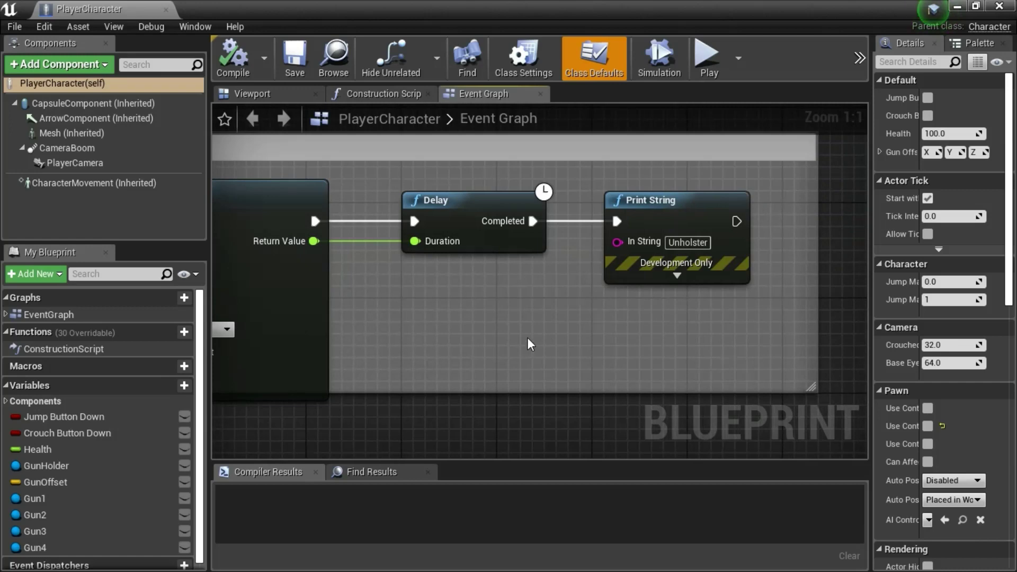
scroll(530, 344, "down", 5)
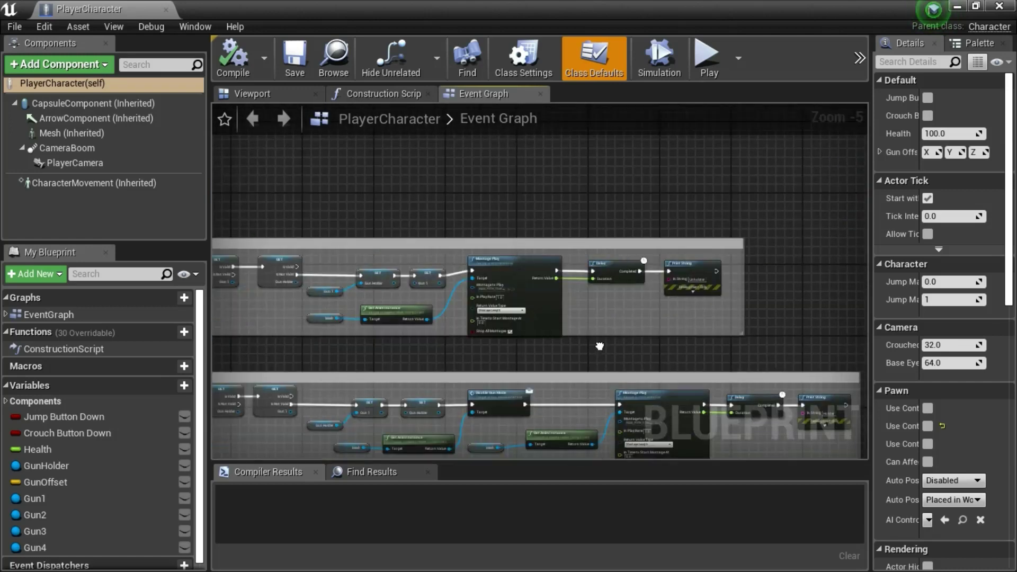
right_click_drag(600, 346, 600, 309)
scroll(661, 310, "down", 1)
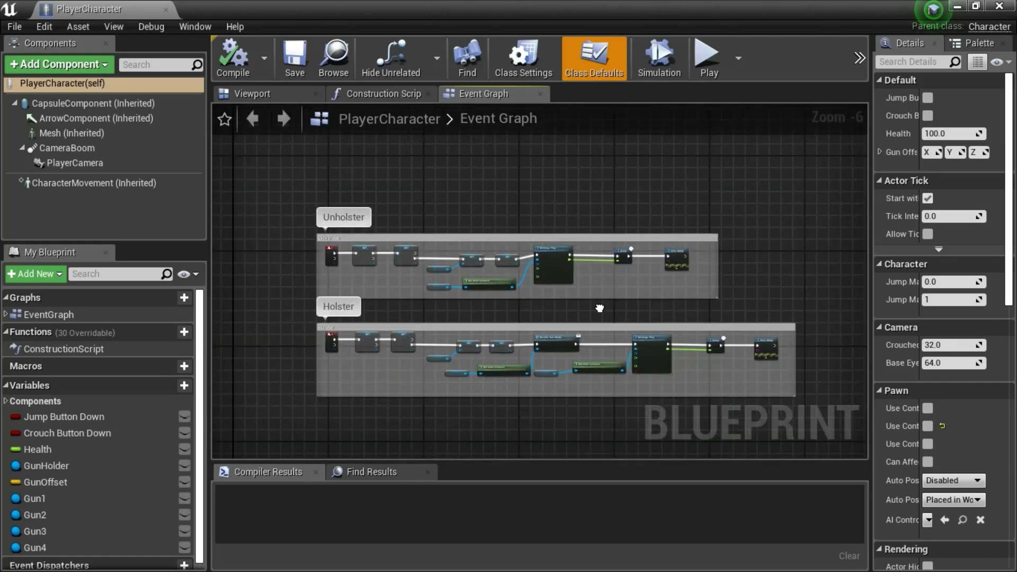
left_click(999, 6)
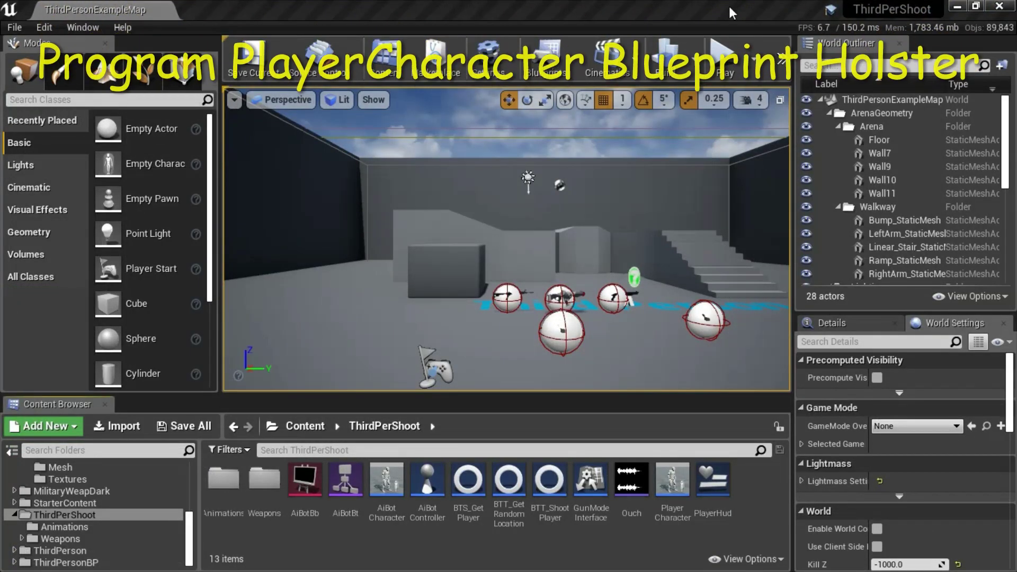
Step: Open the PlayerCharacter blueprint again and inspect the H key event and the Gun Holder and Gun 1 checks in the Holster group
double_click(684, 486)
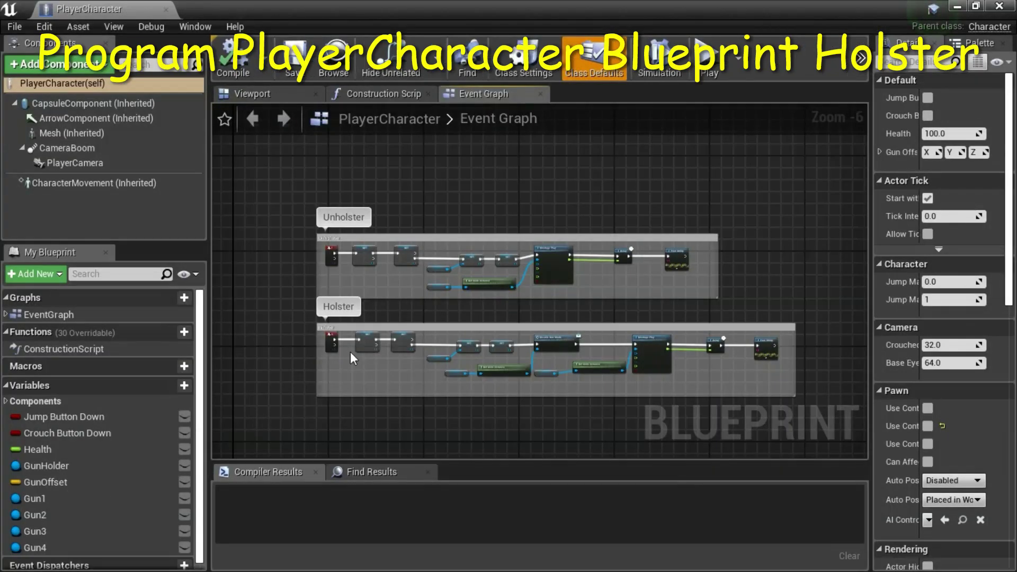
scroll(350, 352, "up", 7)
right_click_drag(372, 411, 386, 317)
left_click(323, 237)
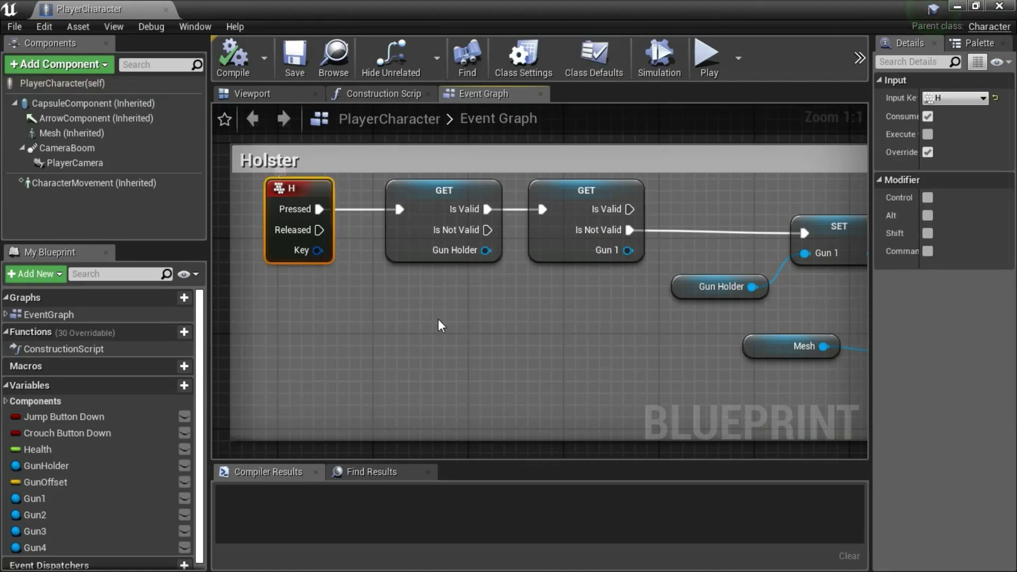
left_click(460, 329)
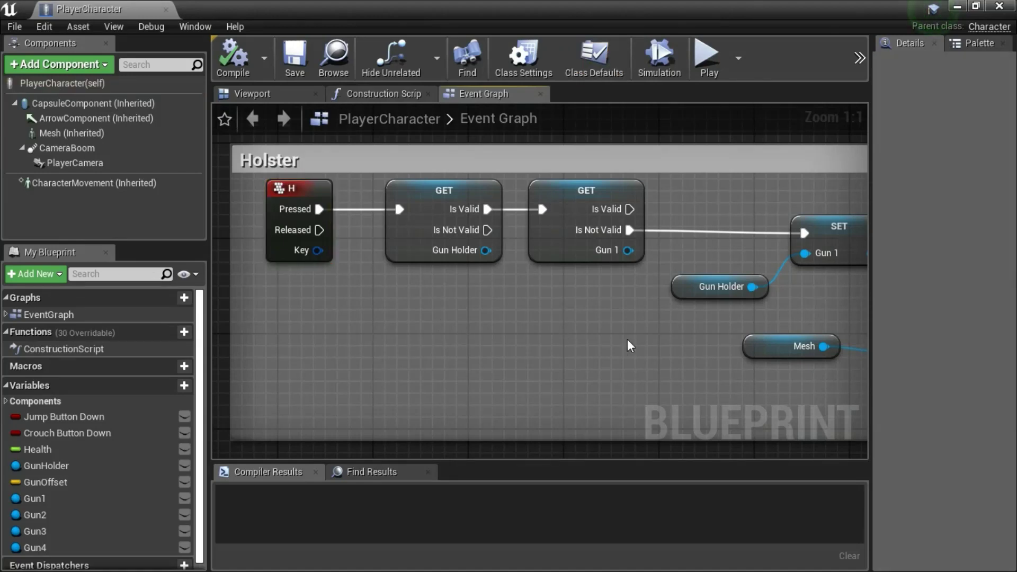
Step: Examine the Holster chain from the Gun 1 and Gun Holder SET nodes through Disable Gun Mode and Montage Play to Print String
right_click_drag(658, 342, 480, 336)
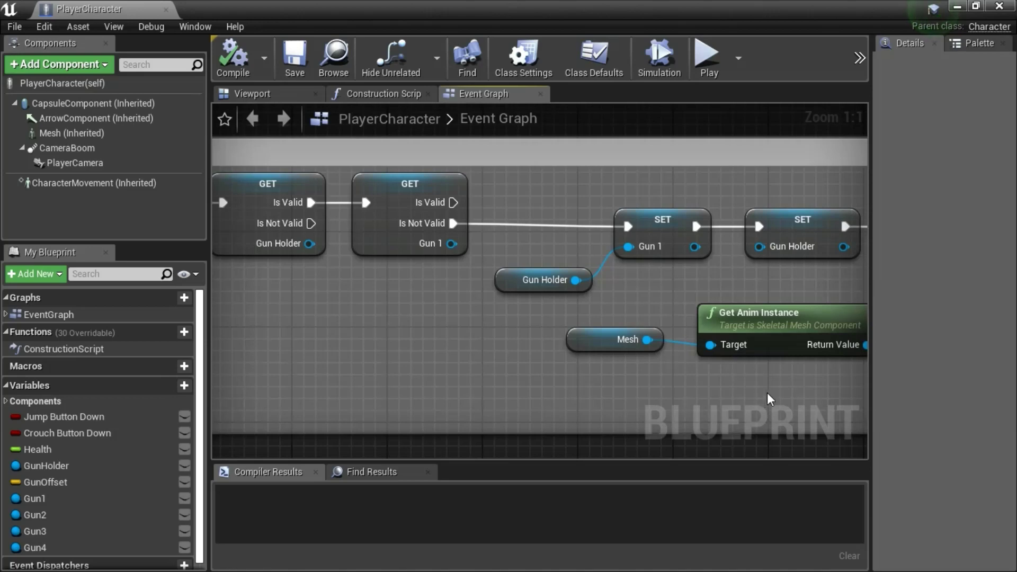
right_click_drag(761, 392, 510, 390)
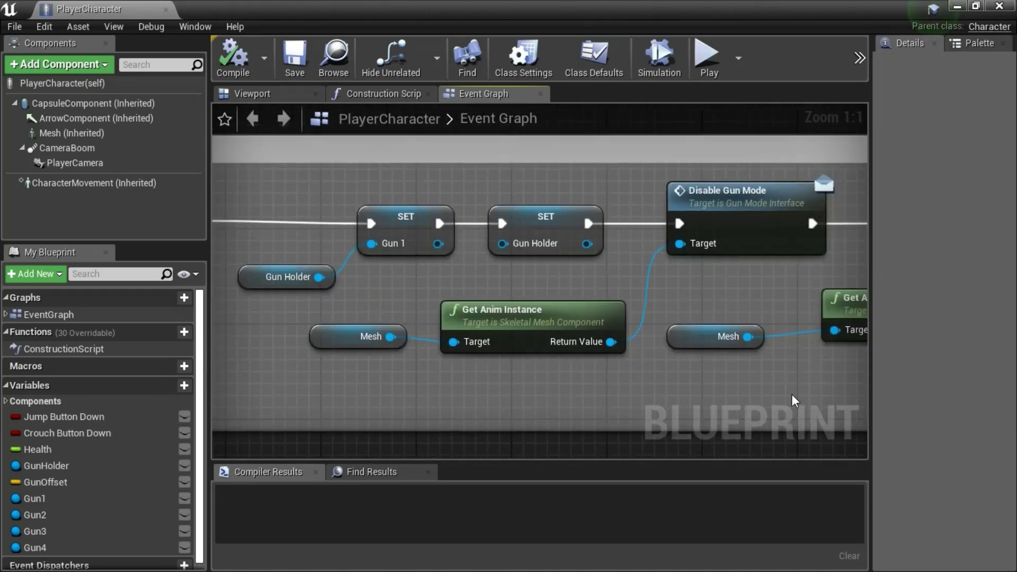
right_click_drag(808, 395, 527, 391)
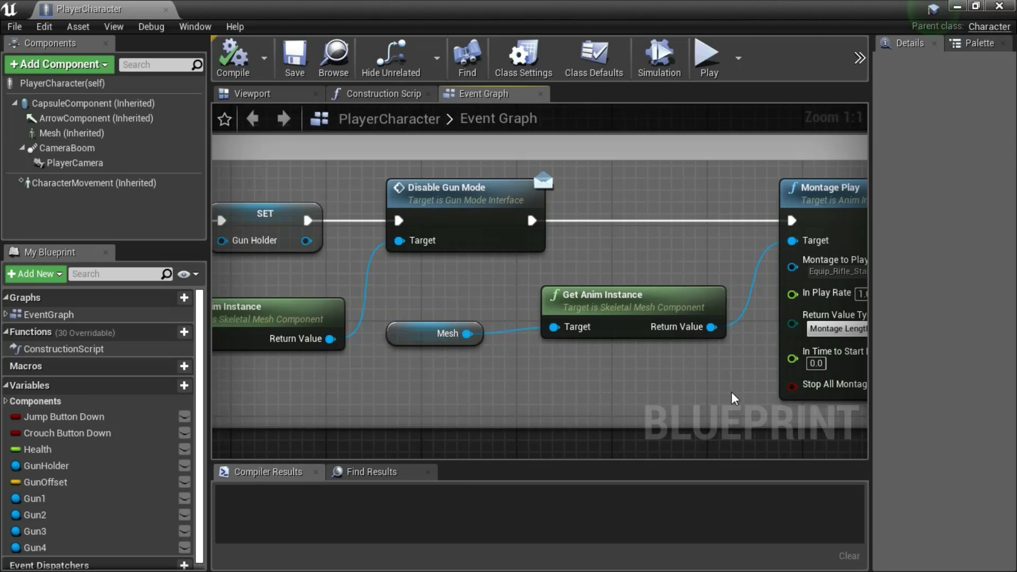
right_click_drag(732, 392, 503, 386)
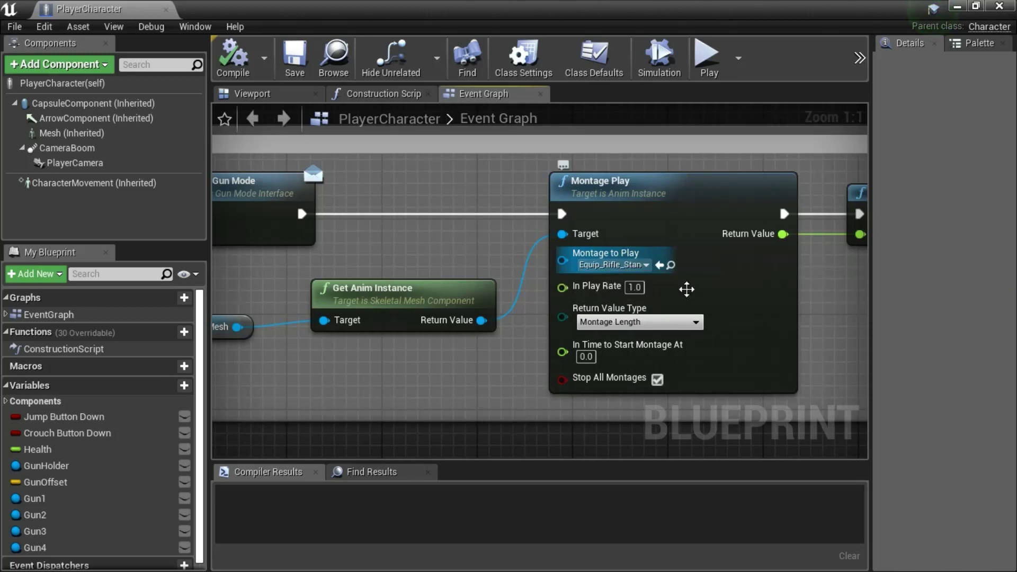
right_click_drag(840, 313, 525, 305)
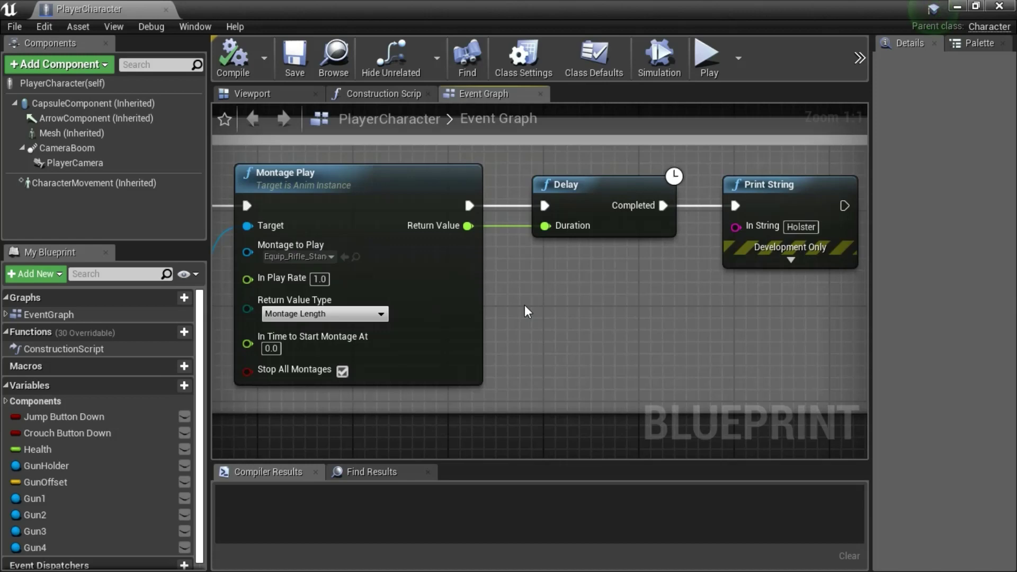
Step: Review the complete Unholster and Holster comment groups together, then close the blueprint
scroll(524, 307, "down", 2)
scroll(524, 304, "down", 3)
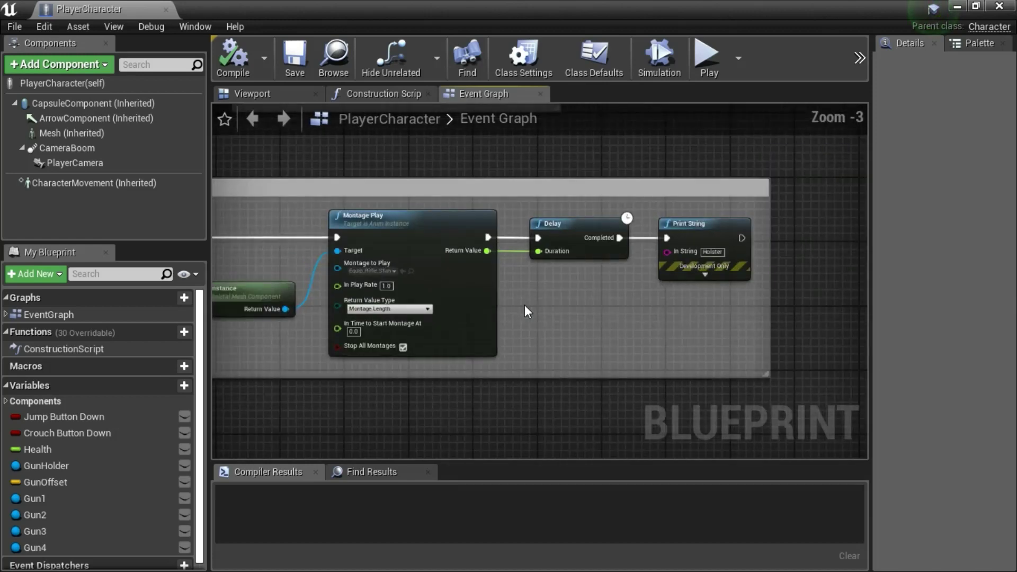
right_click_drag(524, 304, 715, 434)
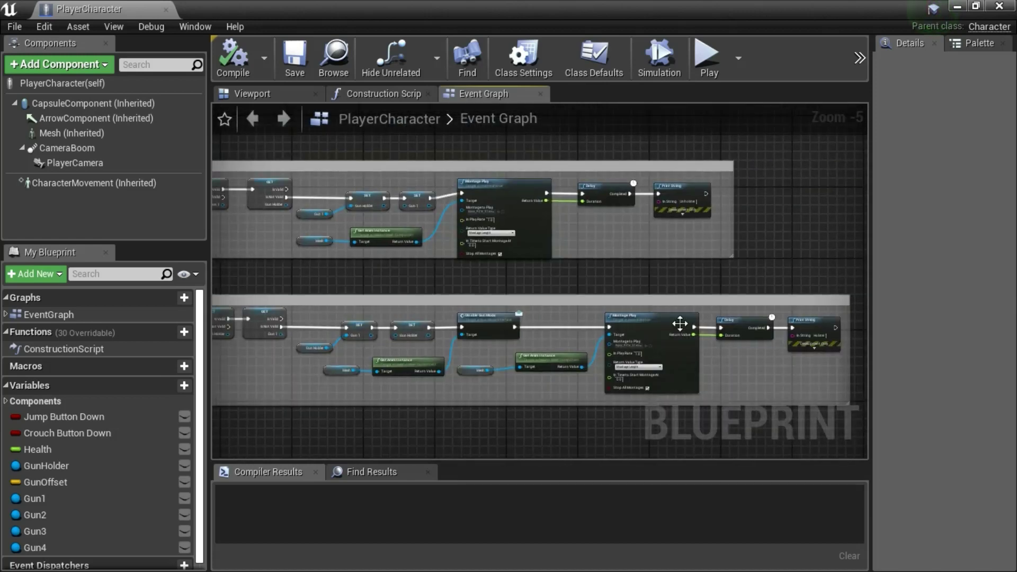
scroll(632, 347, "down", 1)
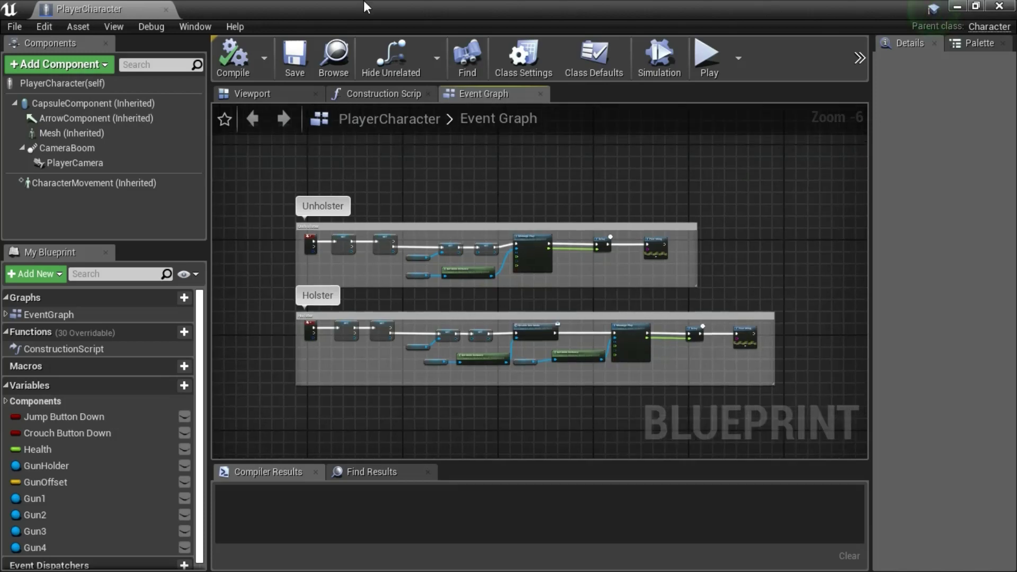
left_click(1003, 5)
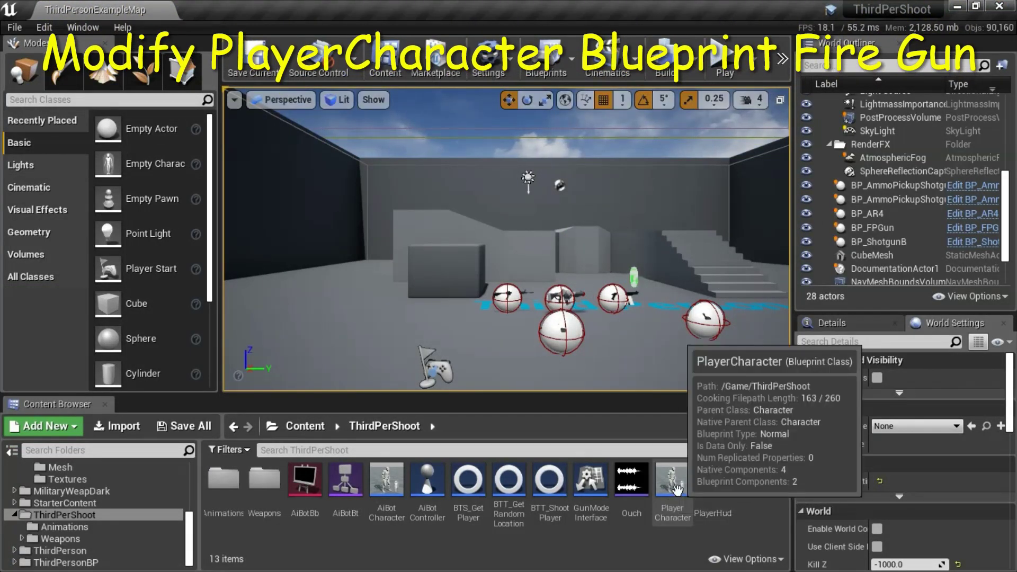
Step: Open the PlayerCharacter blueprint and select each Enable Gun Mode node group, with its Mesh and Get Anim Instance nodes, in the gun-firing logic
double_click(673, 482)
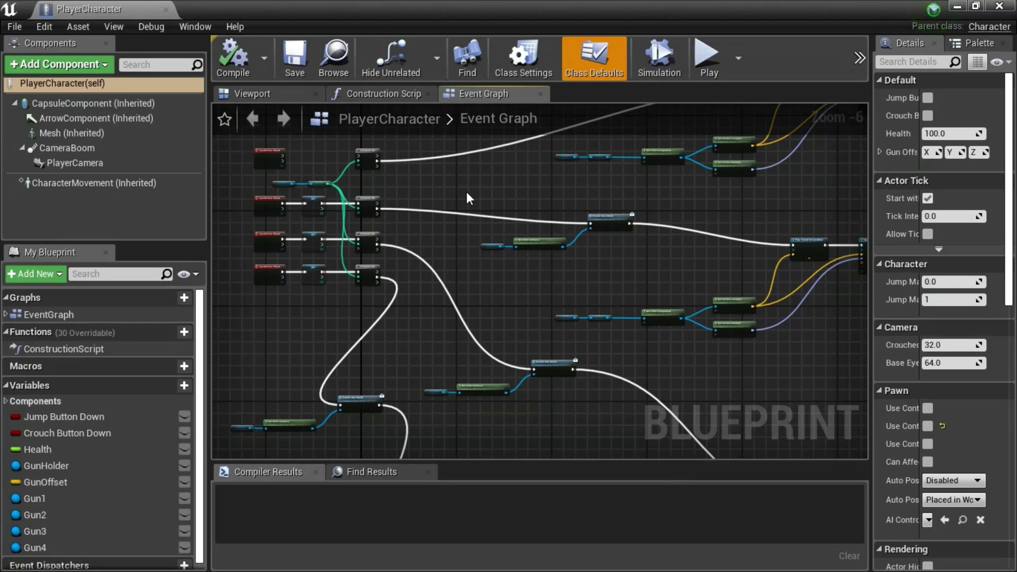
left_click_drag(465, 193, 650, 270)
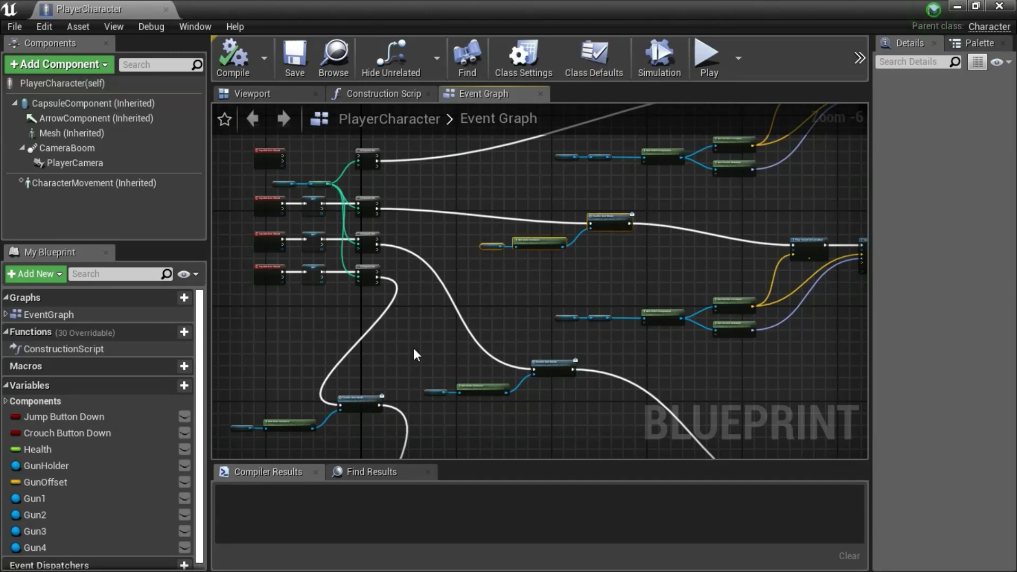
left_click_drag(412, 345, 598, 411)
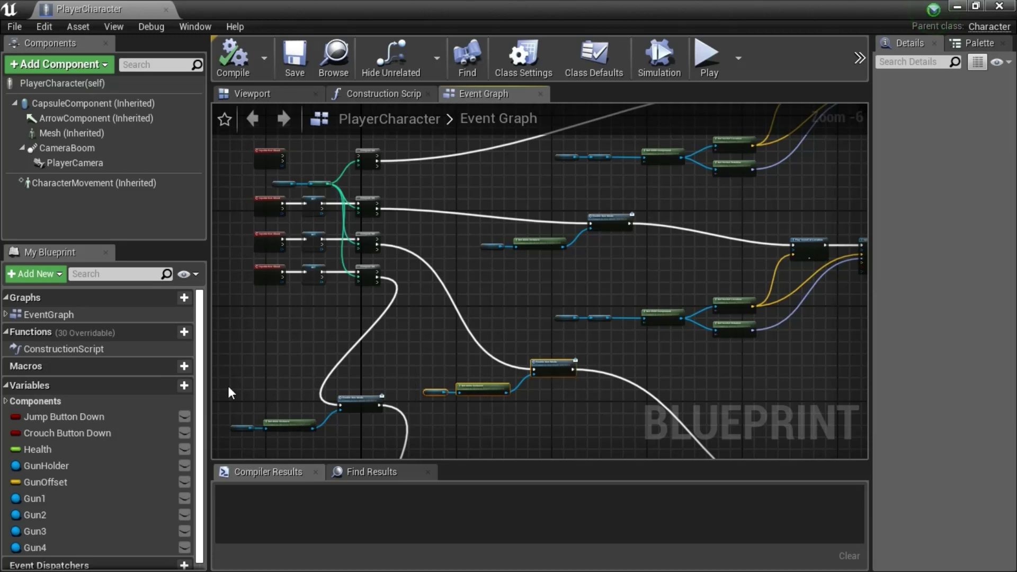
left_click_drag(228, 386, 433, 409)
Step: Examine how Mesh and Get Anim Instance feed the Enable Gun Mode node of the second firing branch
right_click_drag(593, 250, 539, 377)
scroll(539, 377, "up", 6)
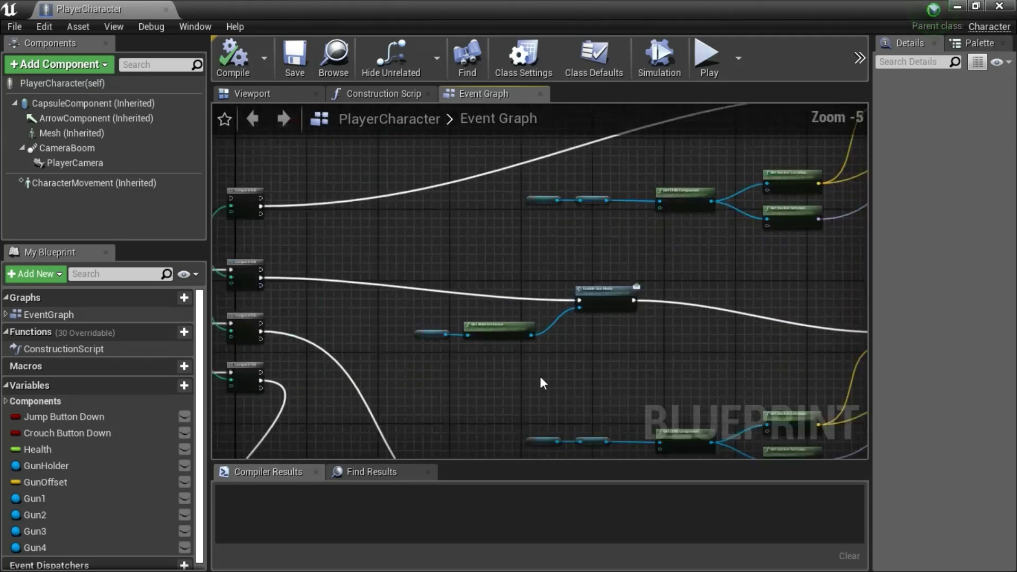
right_click_drag(537, 336, 568, 411)
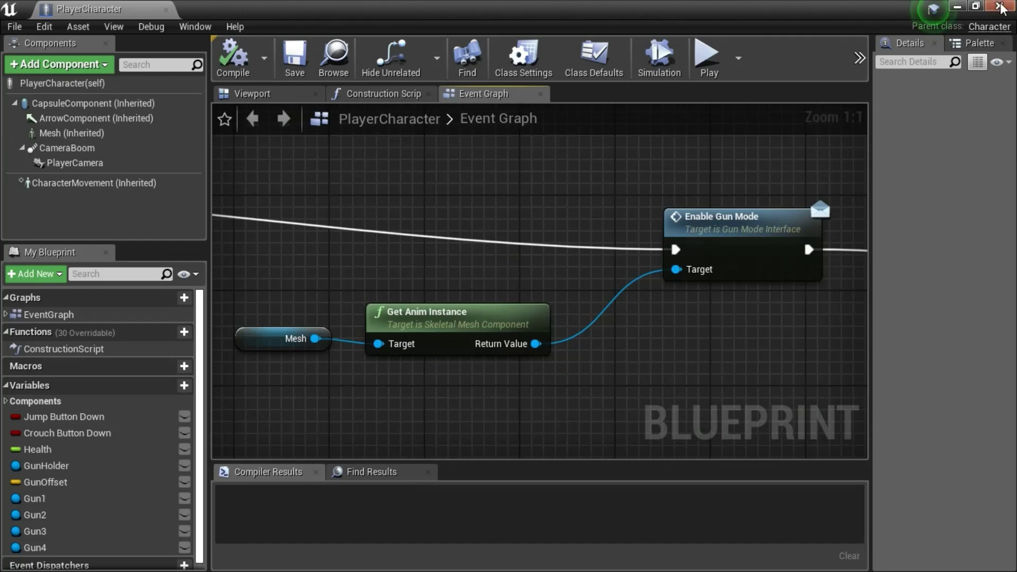
scroll(469, 313, "down", 7)
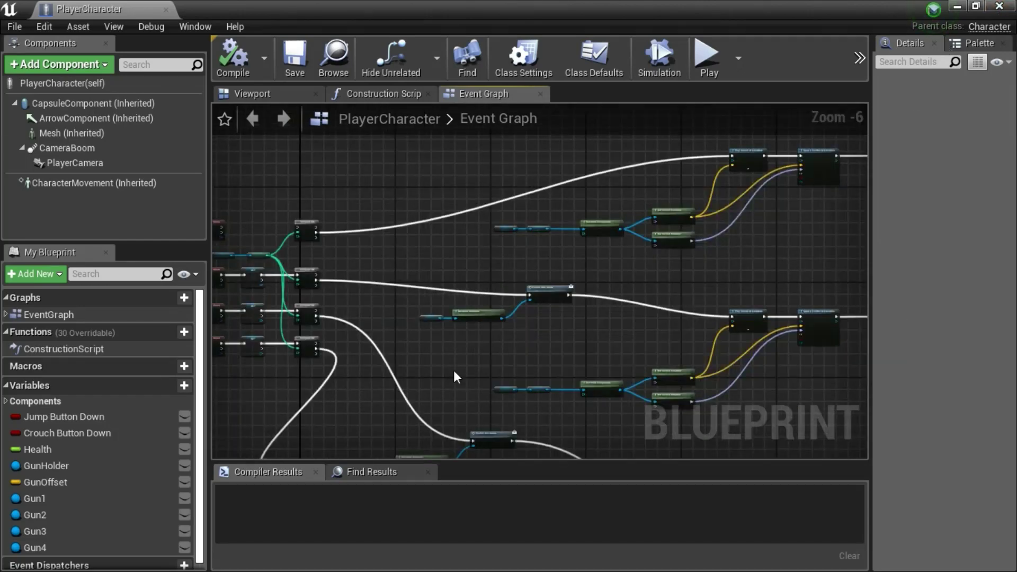
right_click_drag(457, 378, 551, 299)
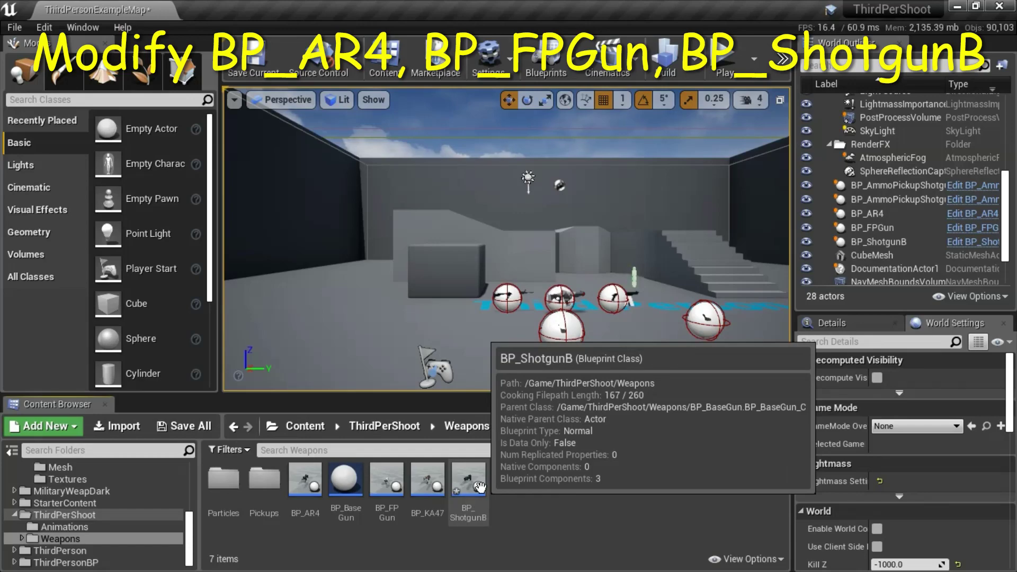
Step: Open the BP_ShotgunB blueprint and delete the Mesh, Get Anim Instance and Enable Gun Mode nodes from its Event Graph
double_click(479, 485)
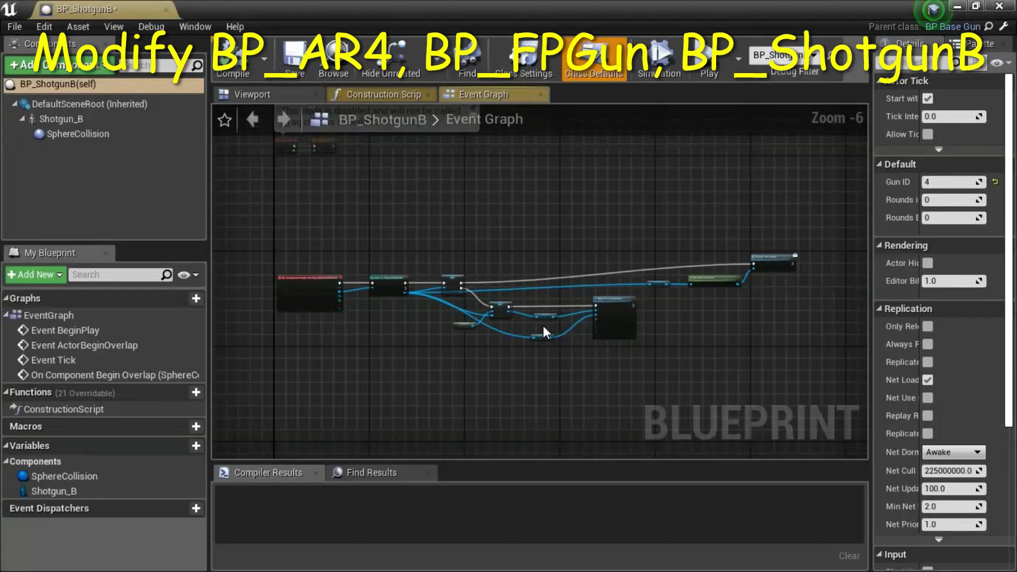
left_click_drag(642, 247, 802, 307)
right_click_drag(726, 329, 613, 345)
scroll(612, 349, "up", 1)
scroll(612, 348, "up", 3)
right_click_drag(578, 308, 558, 389)
scroll(555, 427, "up", 2)
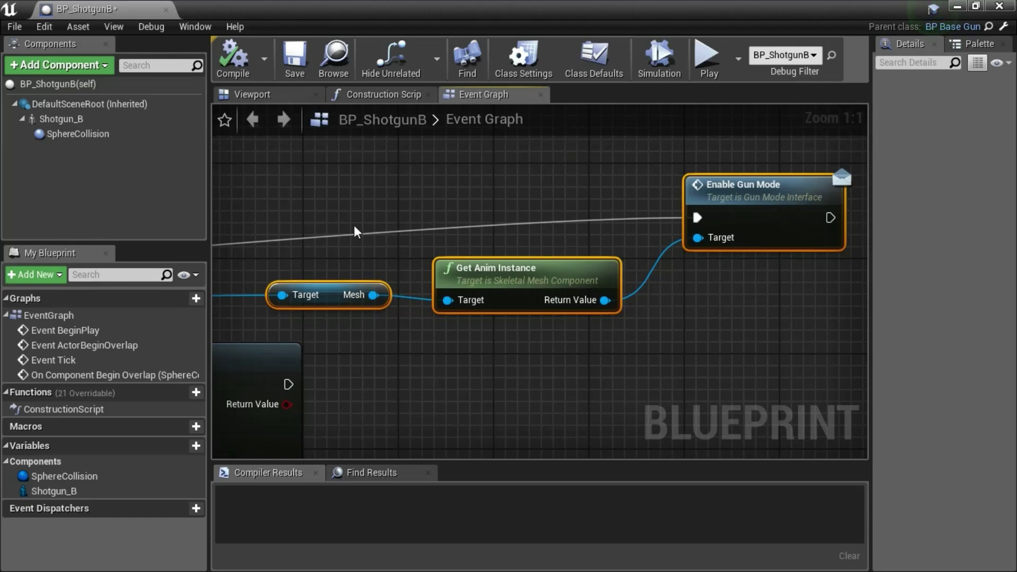
left_click_drag(295, 186, 790, 321)
key("Delete")
Step: Review the remaining overlap chain up to AttachToComponent, then compile, save and close BP_ShotgunB
scroll(581, 352, "down", 3)
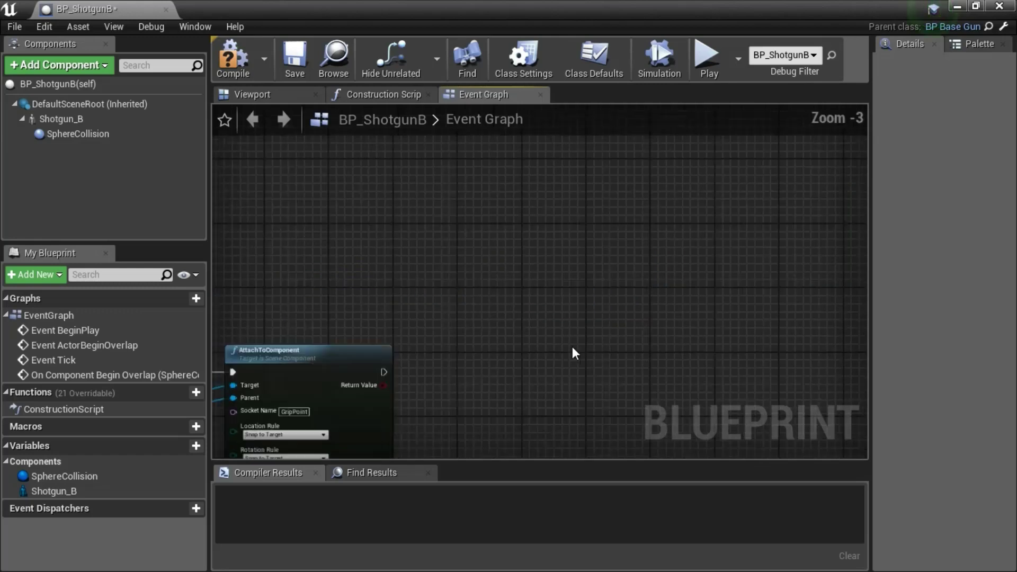
right_click_drag(572, 346, 710, 297)
scroll(711, 297, "down", 2)
right_click_drag(767, 281, 850, 313)
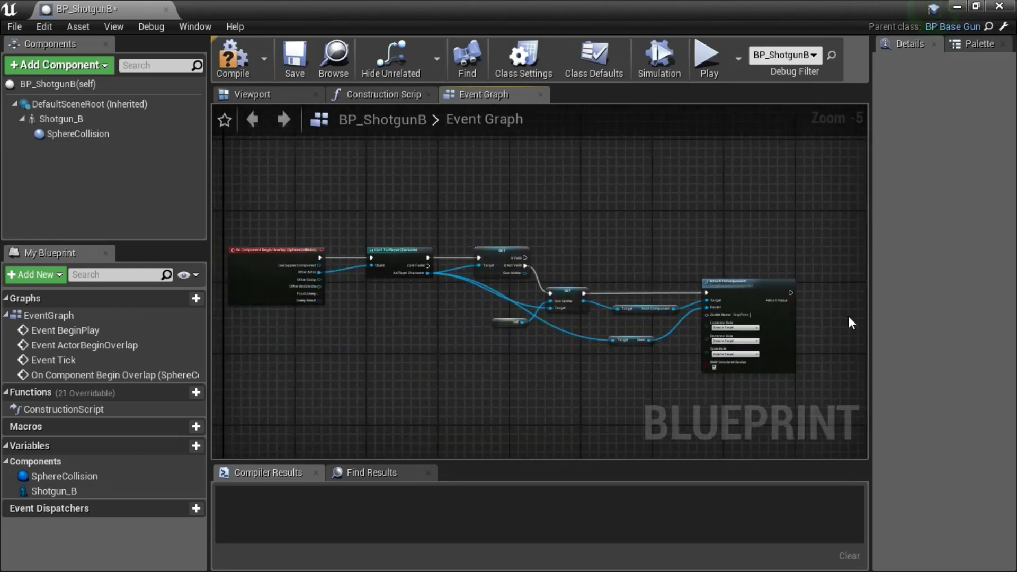
right_click_drag(607, 390, 638, 366)
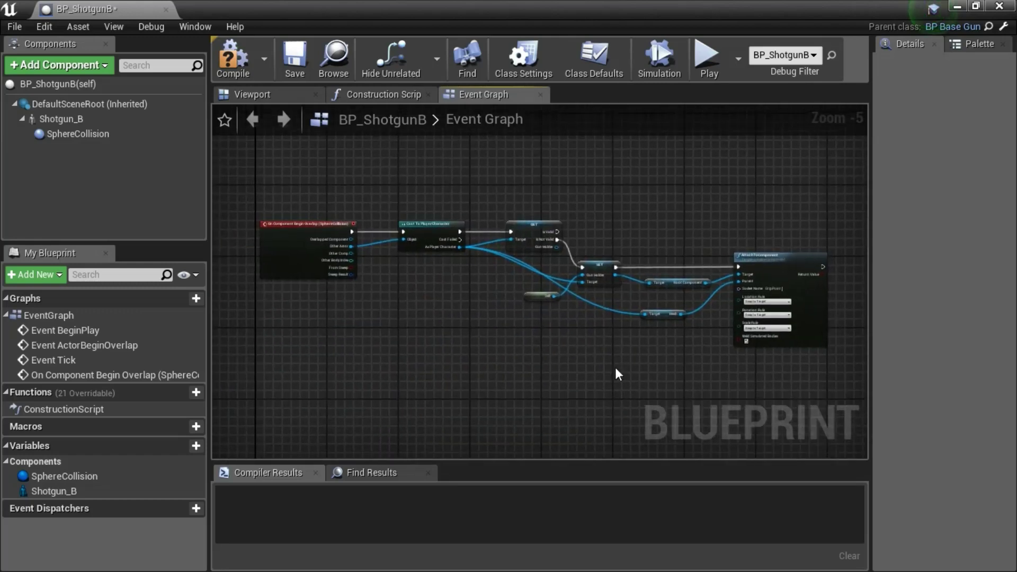
left_click(231, 63)
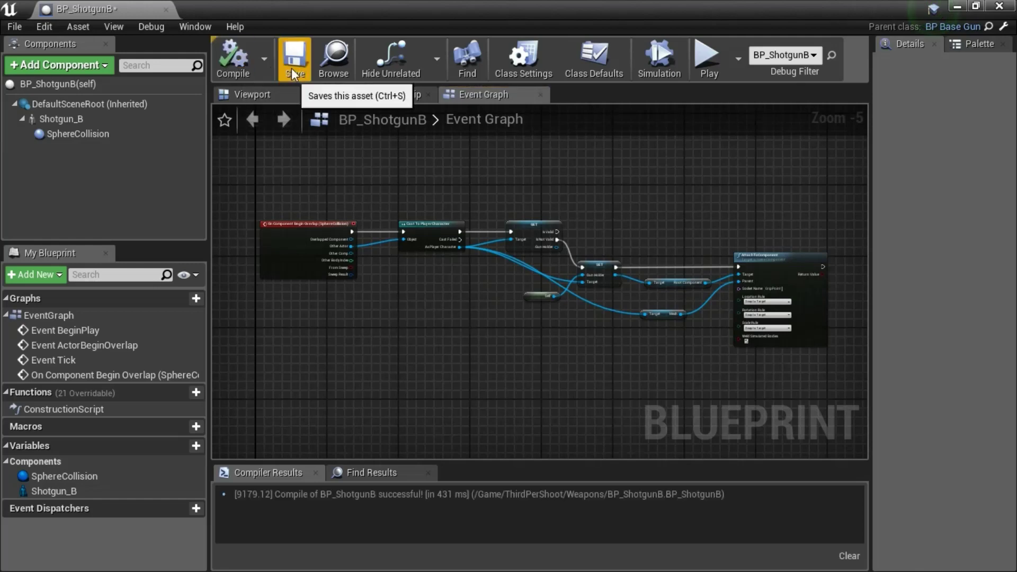
left_click(293, 64)
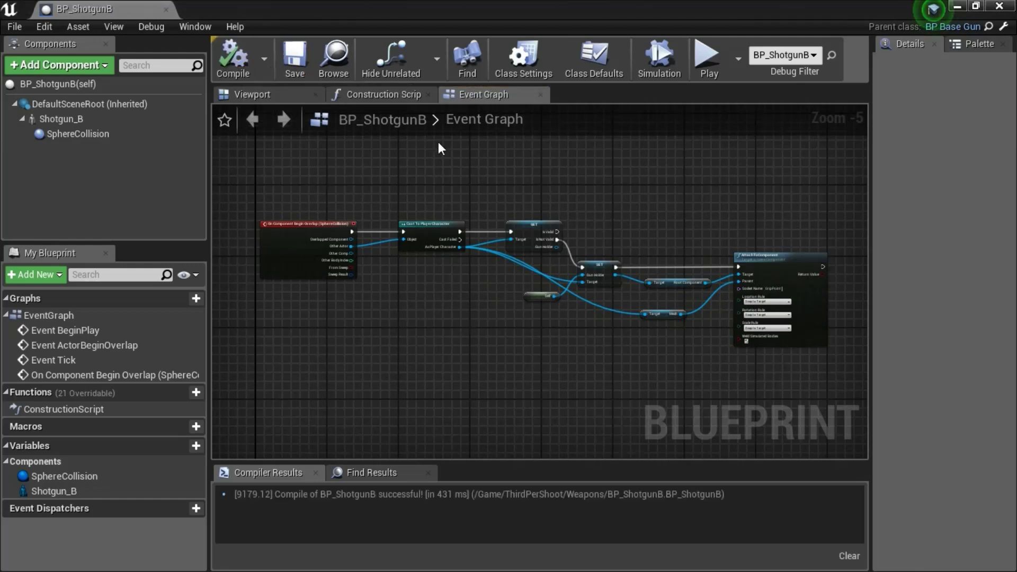
left_click(1003, 8)
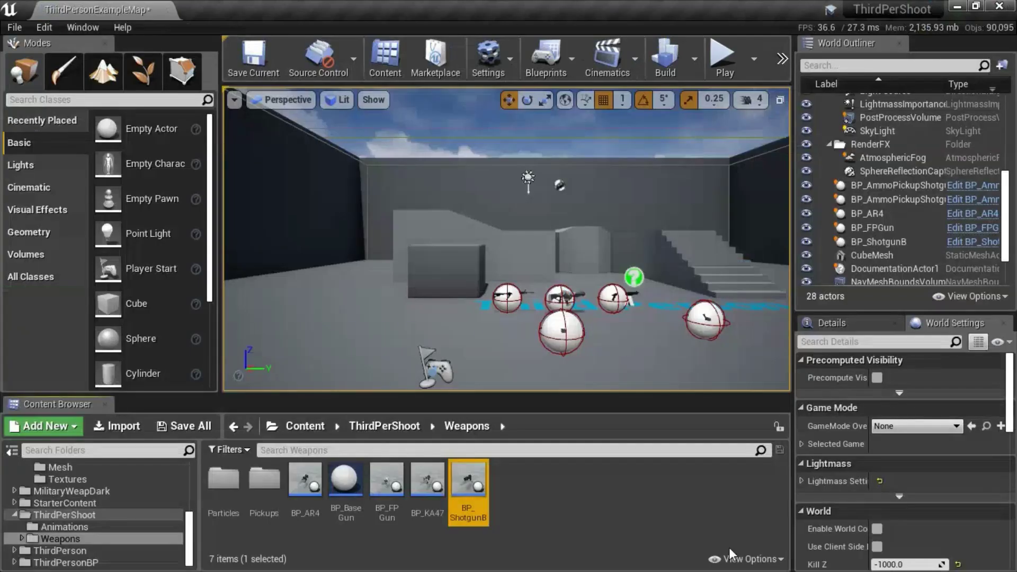
Step: Check the Event Graphs of BP_FPGun and BP_AR4 for leftover Enable Gun Mode nodes, closing each blueprint
double_click(391, 481)
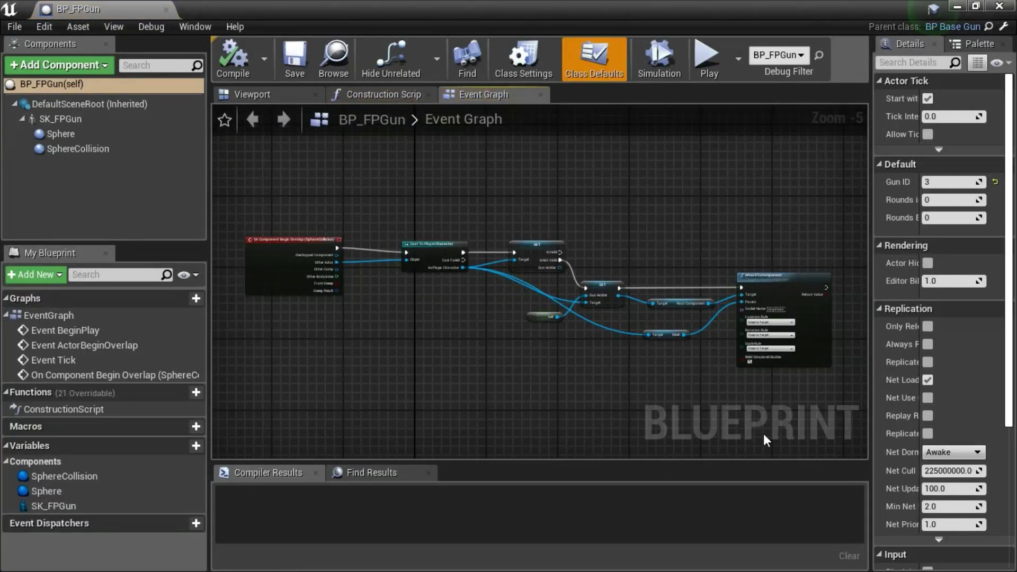
left_click(1009, 6)
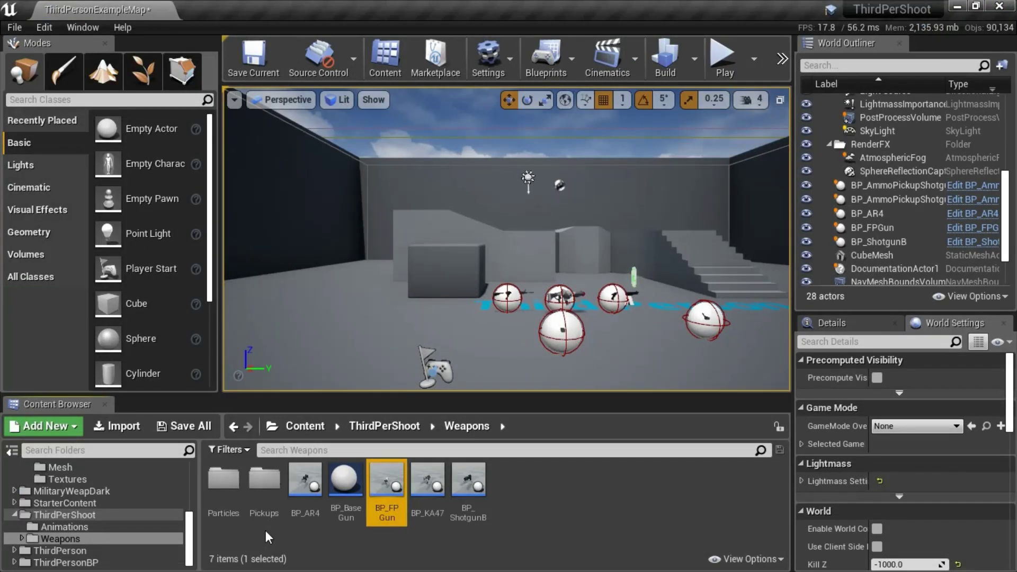
double_click(306, 483)
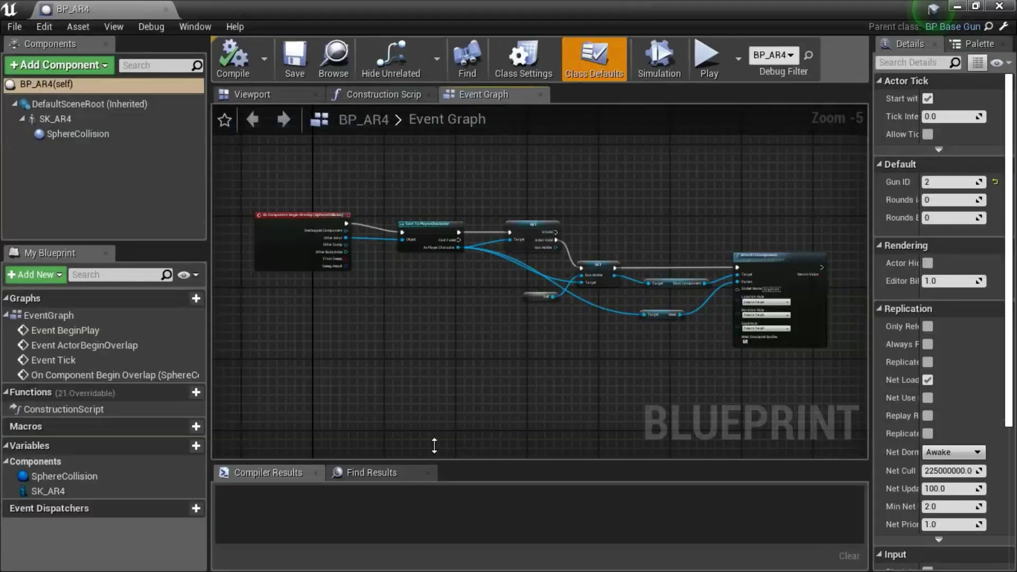
left_click(1009, 7)
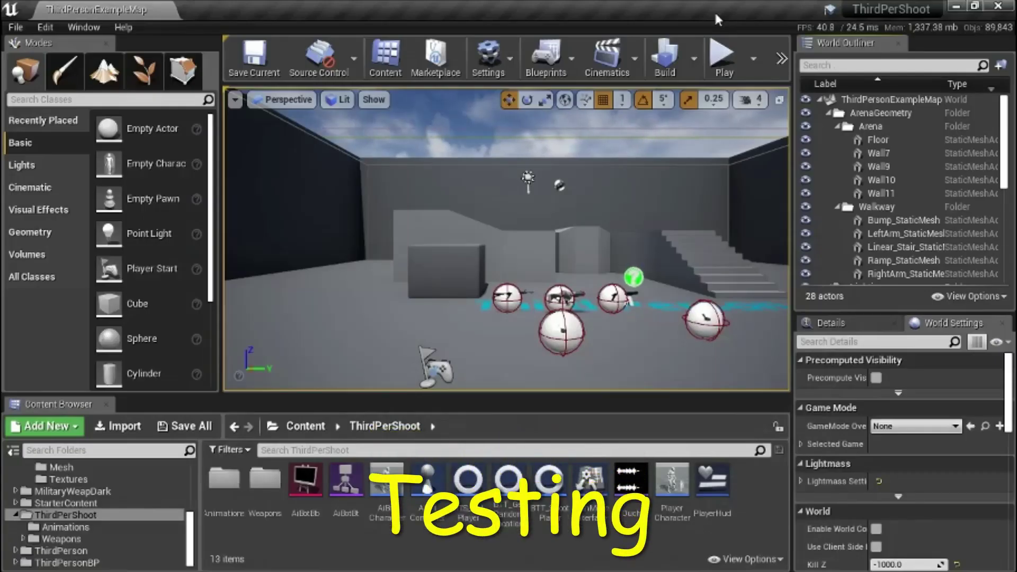
Step: Start a play test of the level and walk the character forward to pick up the rifle
left_click(720, 53)
left_click(604, 297)
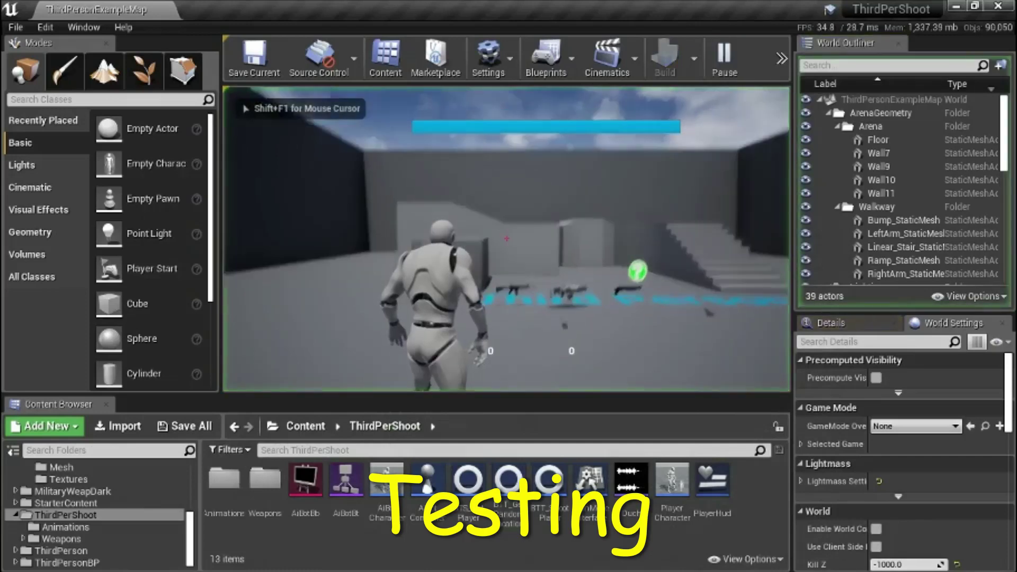
key("w")
key("w")
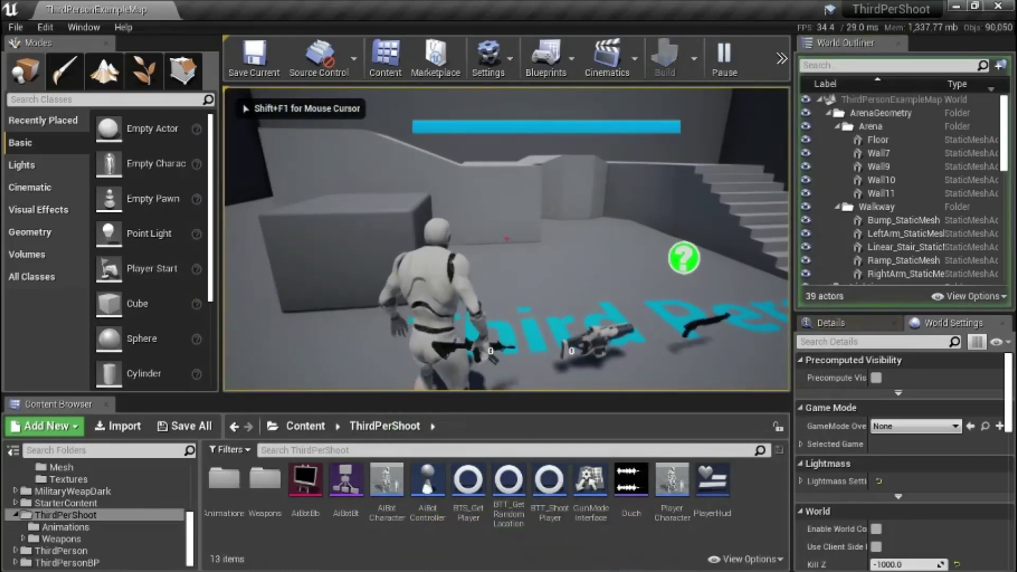
Step: Test holstering and unholstering the rifle, fire it, and holster it again before collecting another gun
key("w")
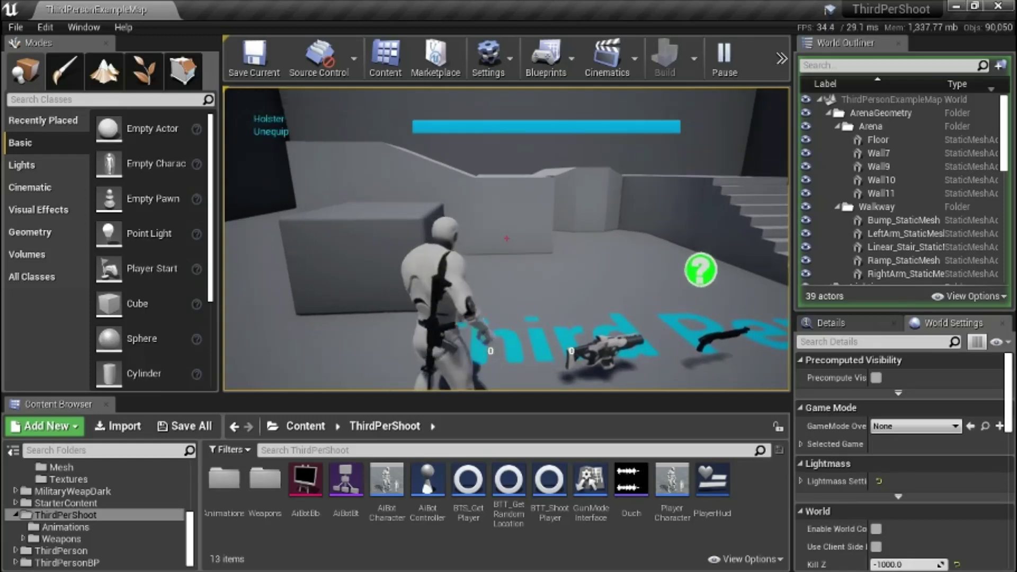
key("1")
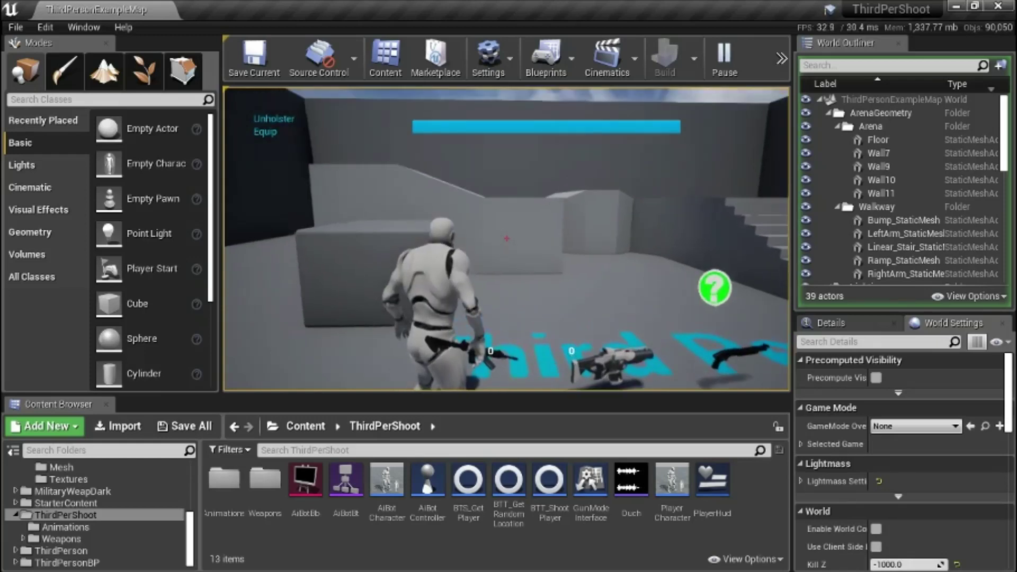
left_click(506, 239)
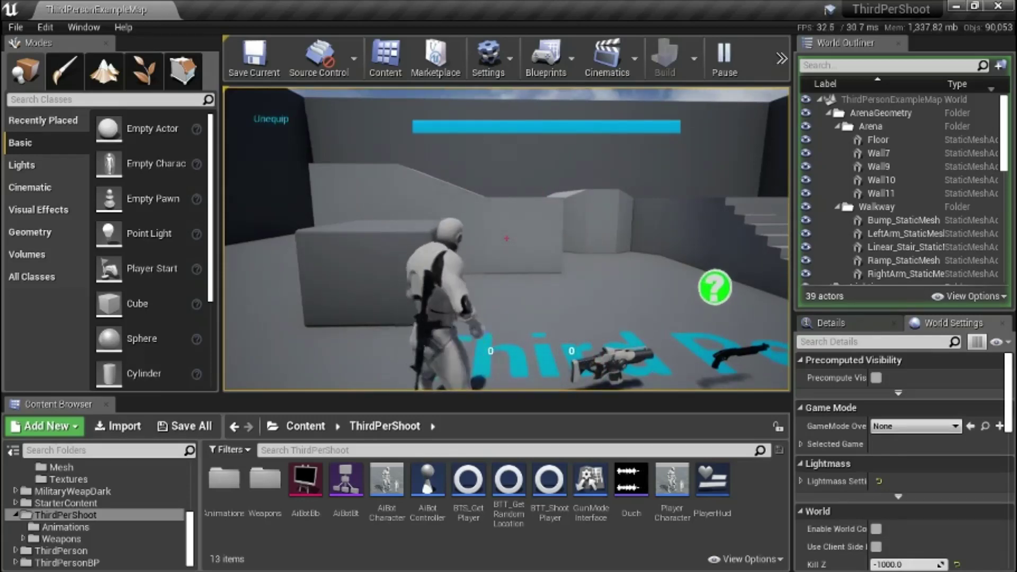
key("1")
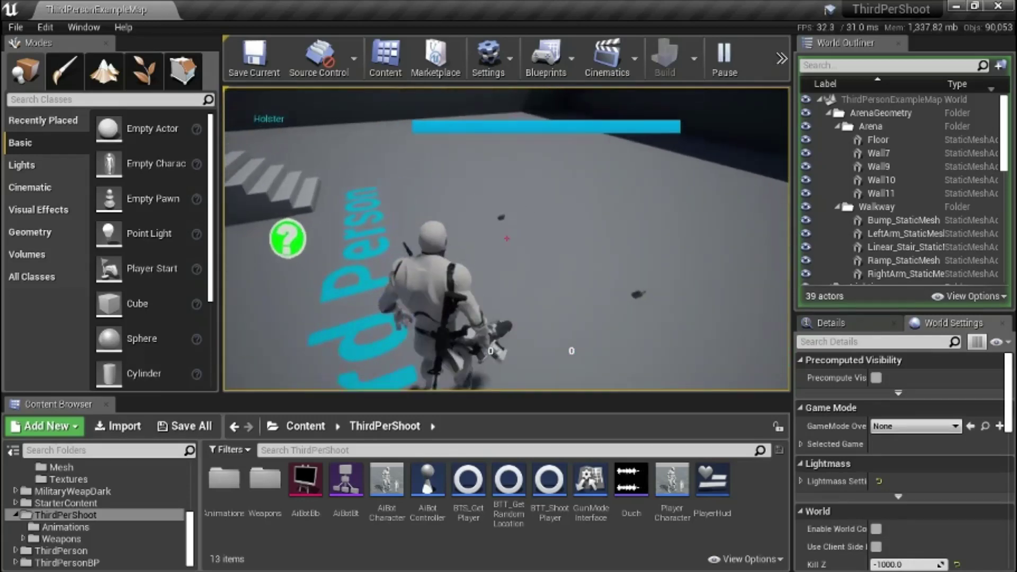
Step: Fire the second gun toward the far wall with the rifle holstered, then put the gun down
key("w")
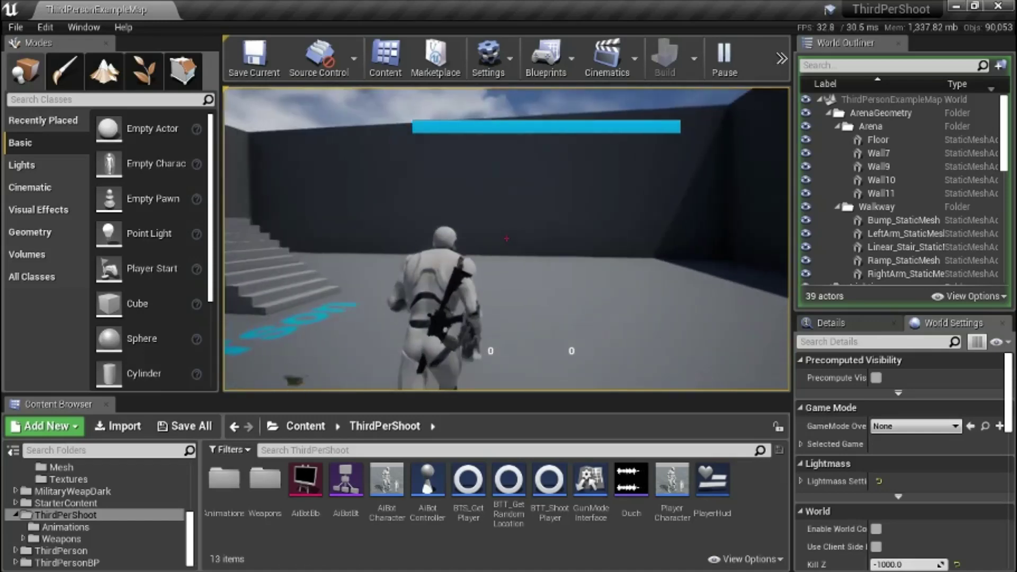
left_click(507, 238)
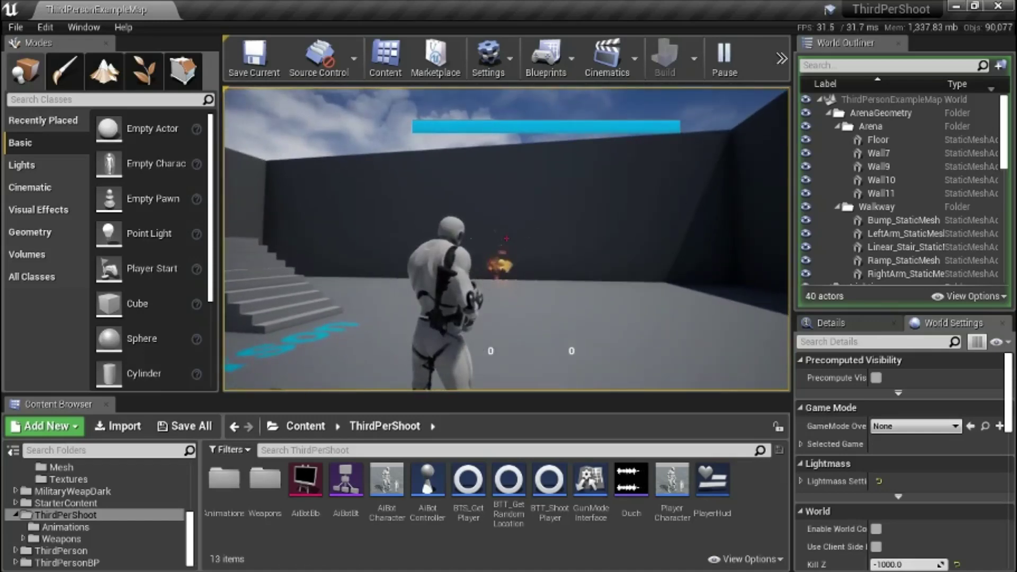
key("w")
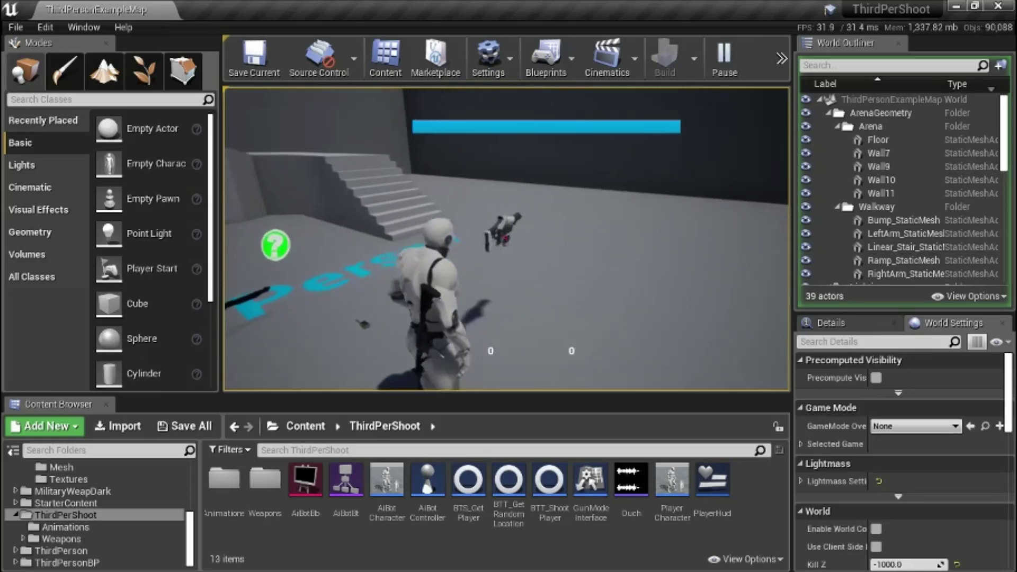
Step: Walk across the arena to pick up the shotgun and its ammo with the rifle still on the back
key("w")
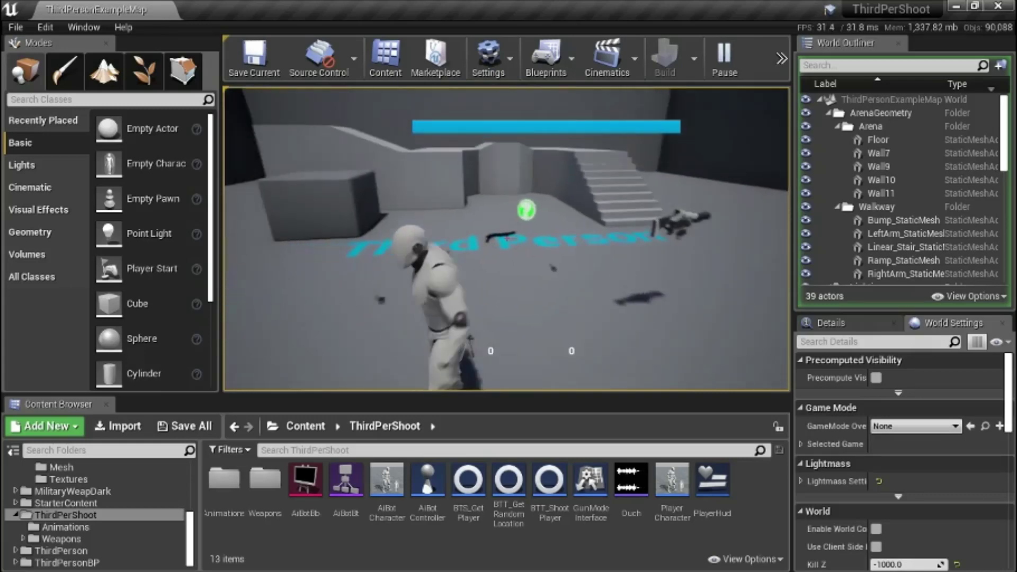
key("w")
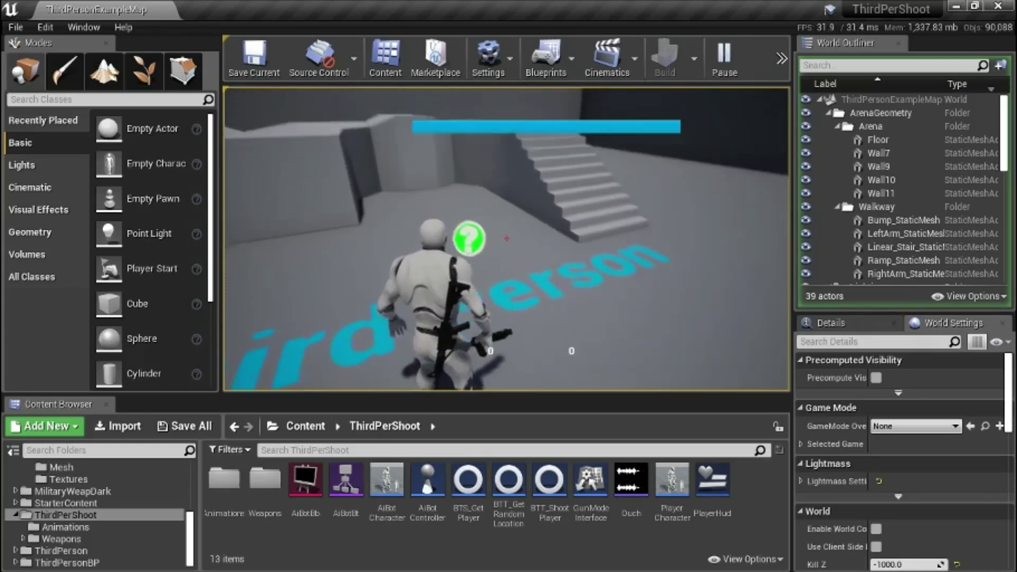
key("w")
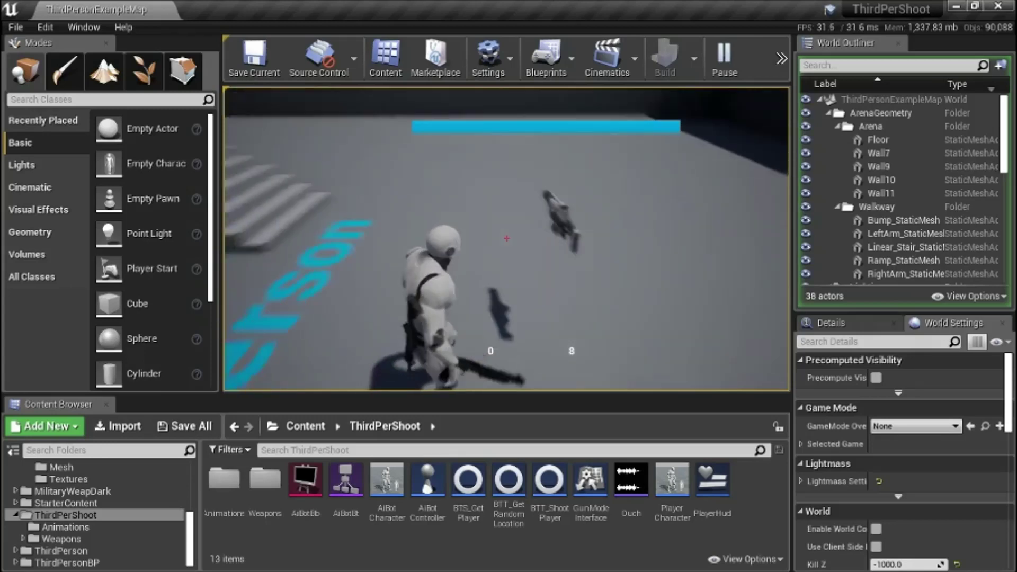
key("w")
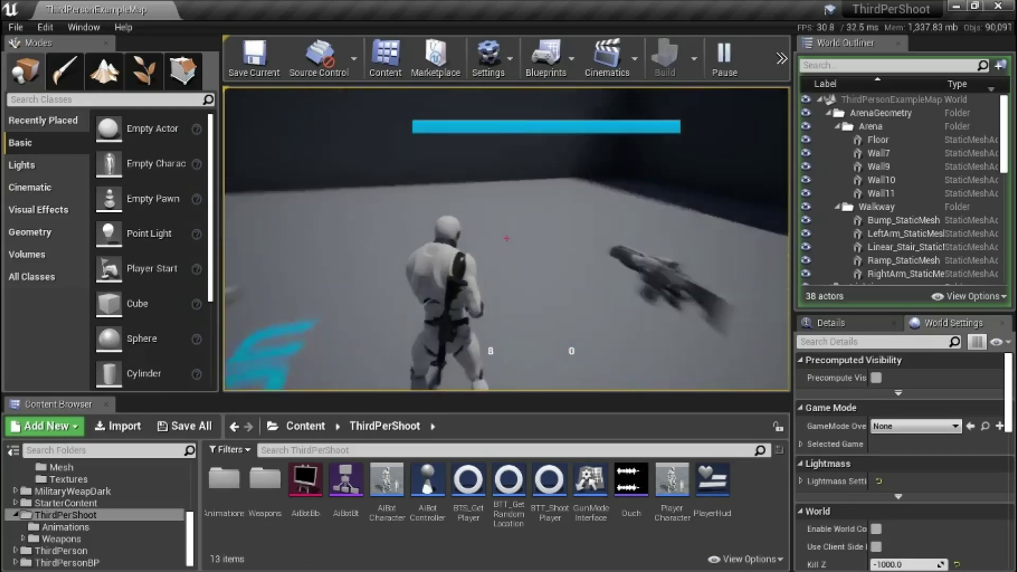
Step: Fire all the shotgun's rounds at the far wall, drop the shotgun and move on with the holstered rifle
left_click(507, 238)
left_click(507, 238)
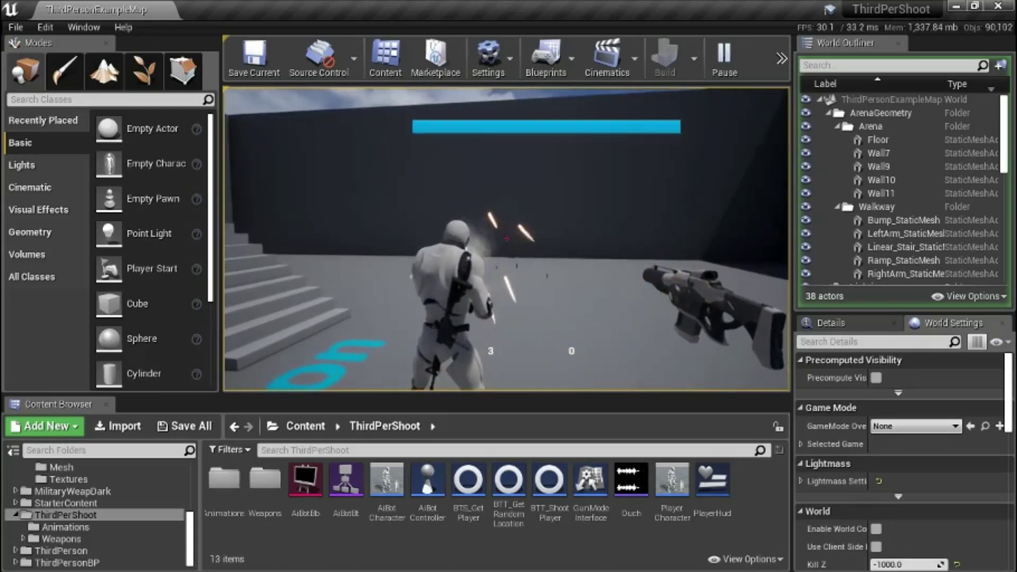
left_click(507, 239)
left_click(507, 239)
left_click(506, 238)
left_click(507, 239)
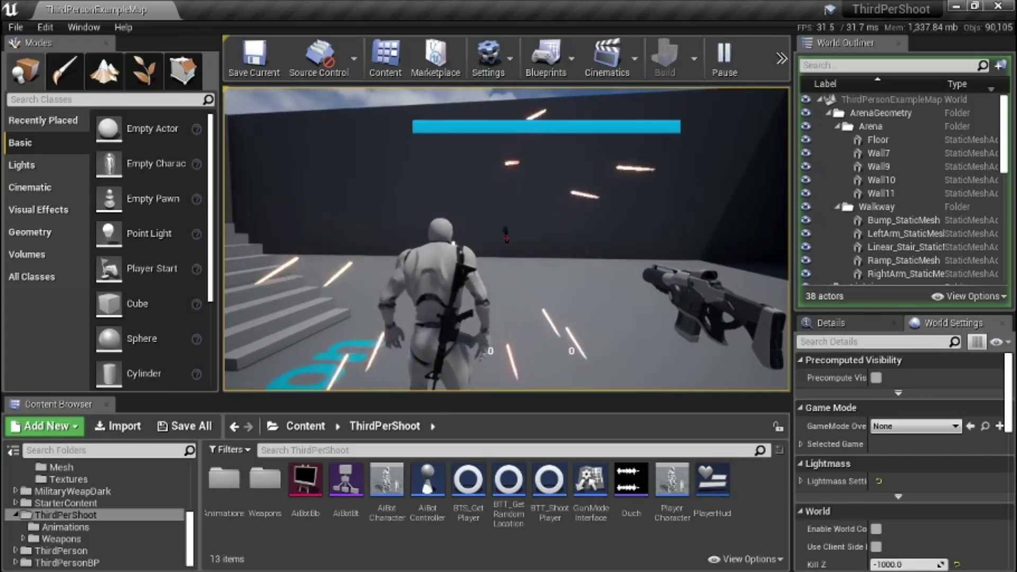
key("s")
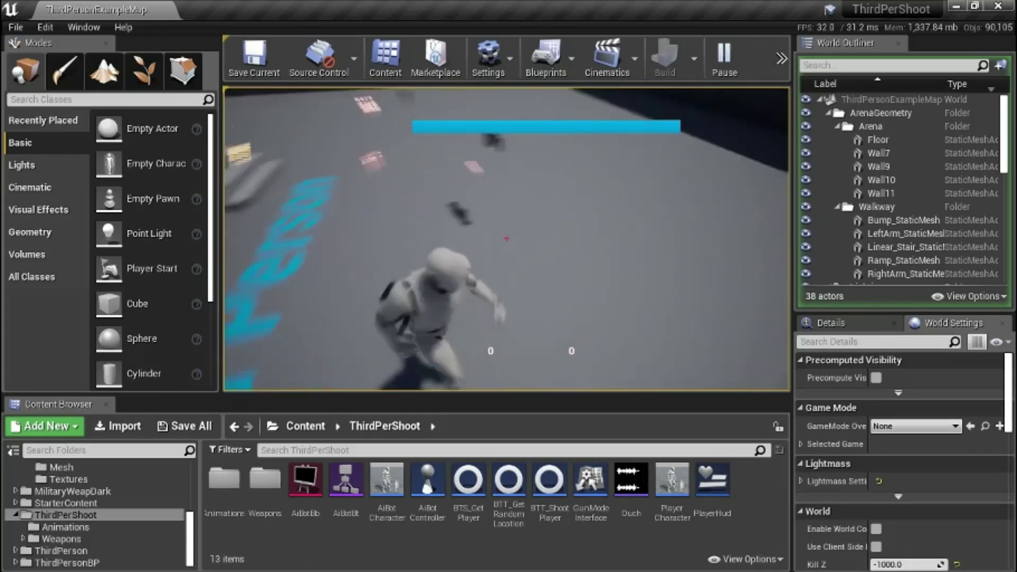
key("w")
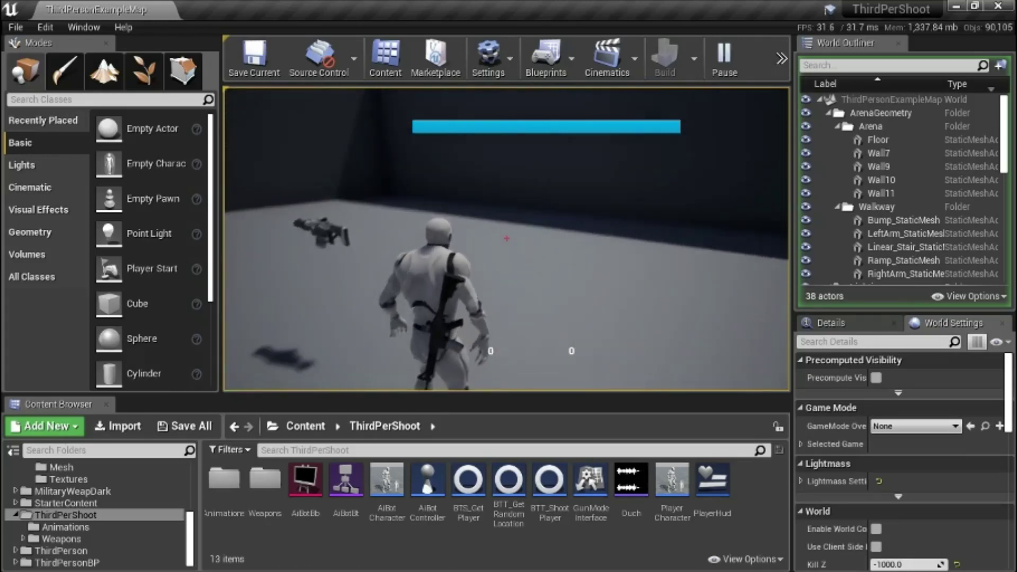